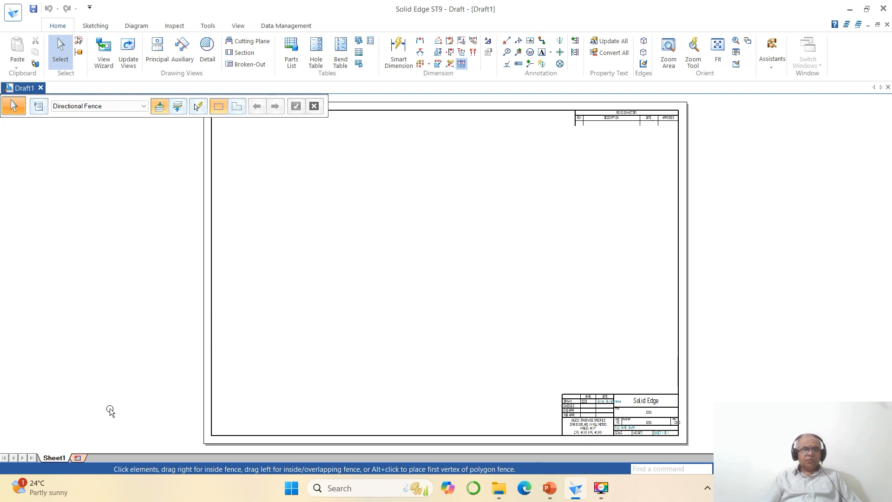
Step: Set the drawing sheet's background to A4-Sheet, turn off the background display, and fit the sheet in the view
{"action": "right_click", "coordinate": [56, 458]}
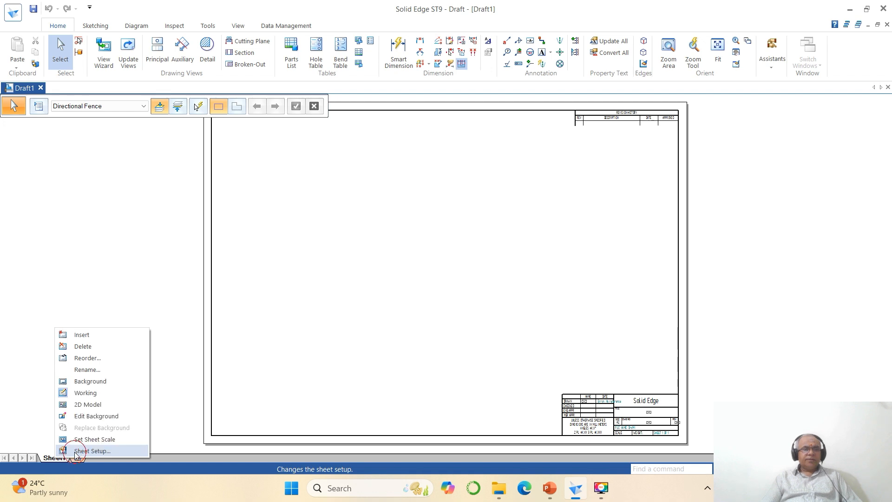
{"action": "left_click", "coordinate": [70, 451]}
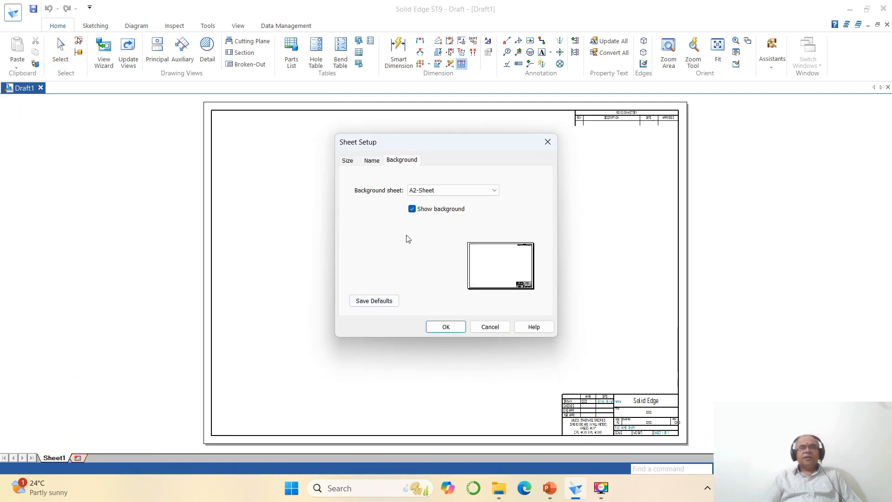
{"action": "left_click", "coordinate": [495, 191]}
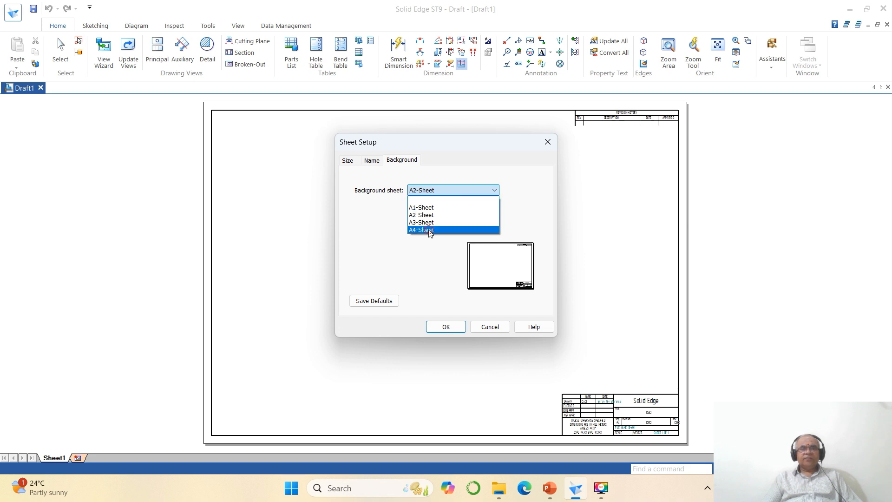
{"action": "left_click", "coordinate": [429, 230]}
{"action": "left_click", "coordinate": [412, 209]}
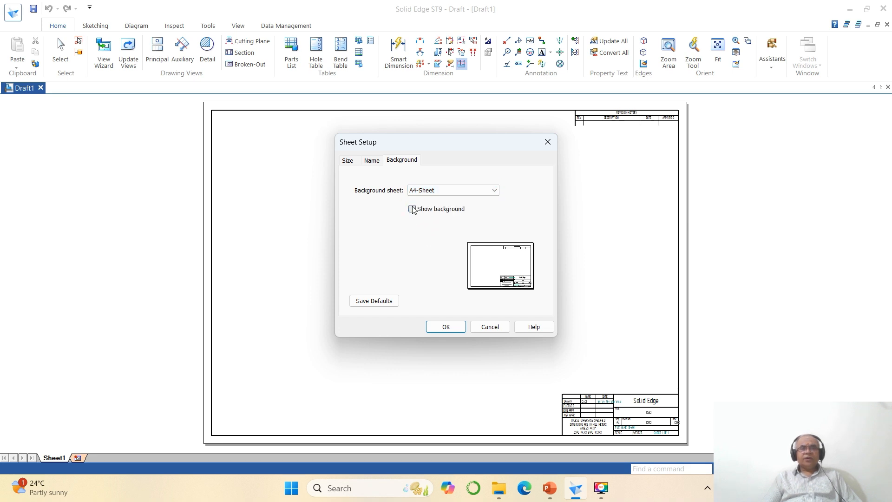
{"action": "left_click", "coordinate": [440, 329]}
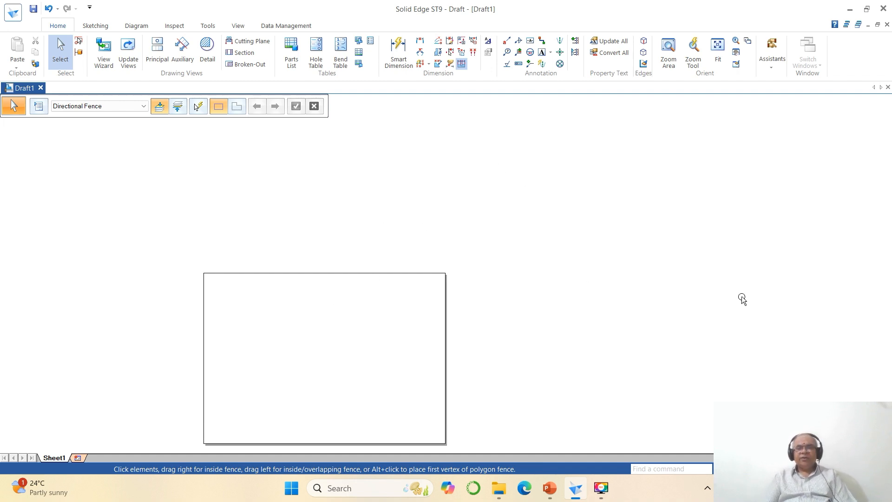
{"action": "left_click", "coordinate": [717, 50]}
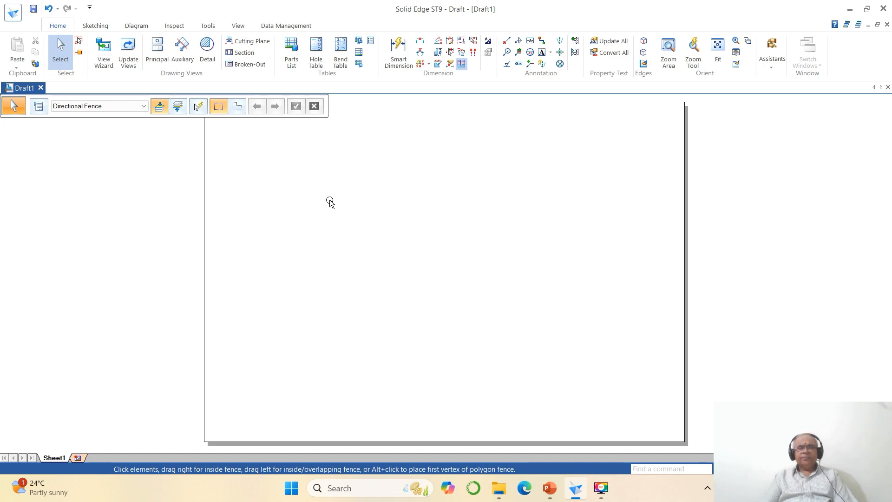
Step: Check the problem statement in PowerPoint, return to Solid Edge, and start a text note in Times New Roman, size 4, near the sheet's upper-left corner
{"action": "left_click", "coordinate": [550, 488]}
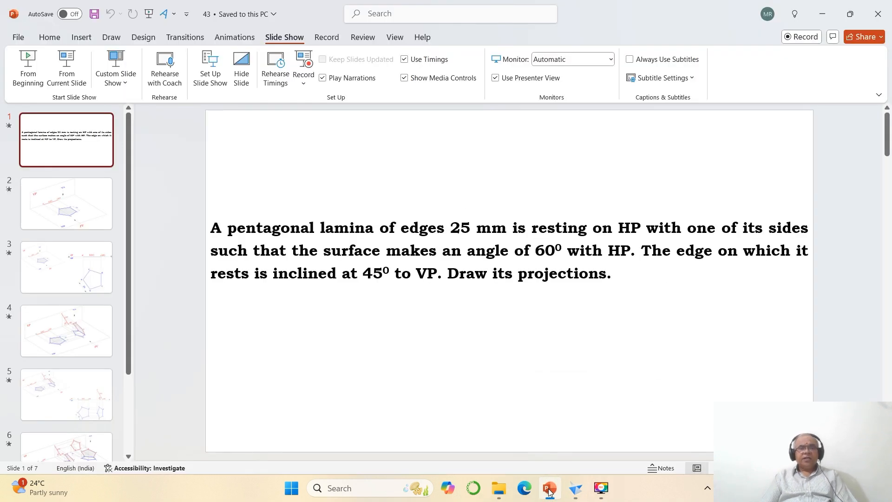
{"action": "left_click", "coordinate": [576, 488]}
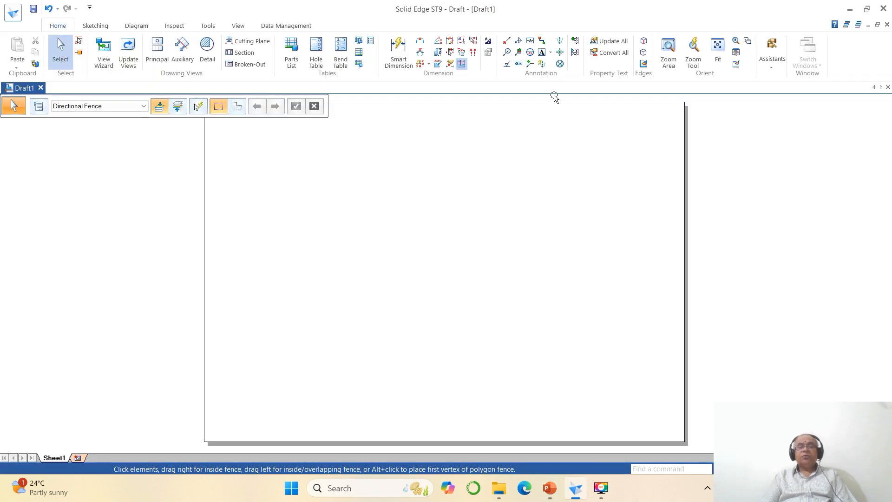
{"action": "left_click", "coordinate": [542, 52]}
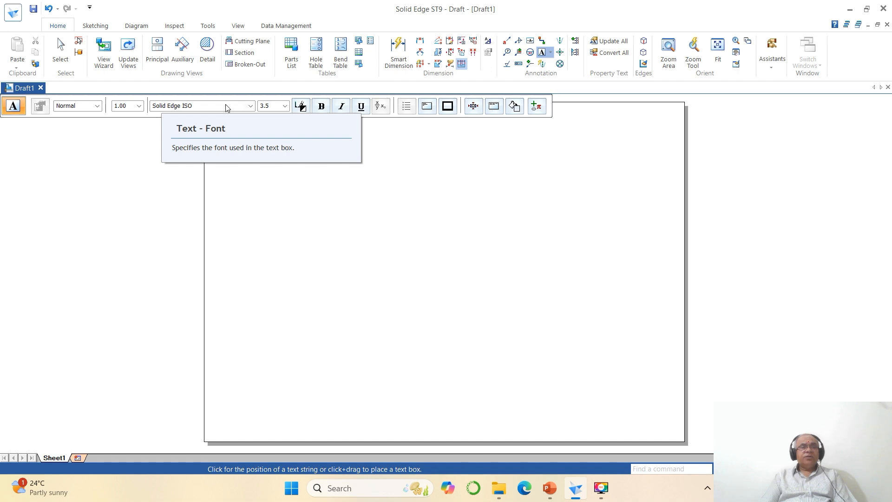
{"action": "left_click", "coordinate": [250, 106]}
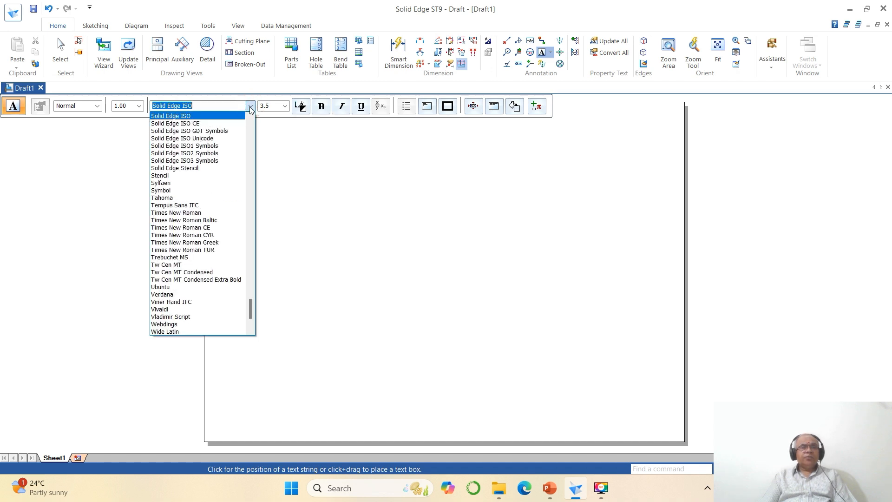
{"action": "left_click", "coordinate": [199, 213]}
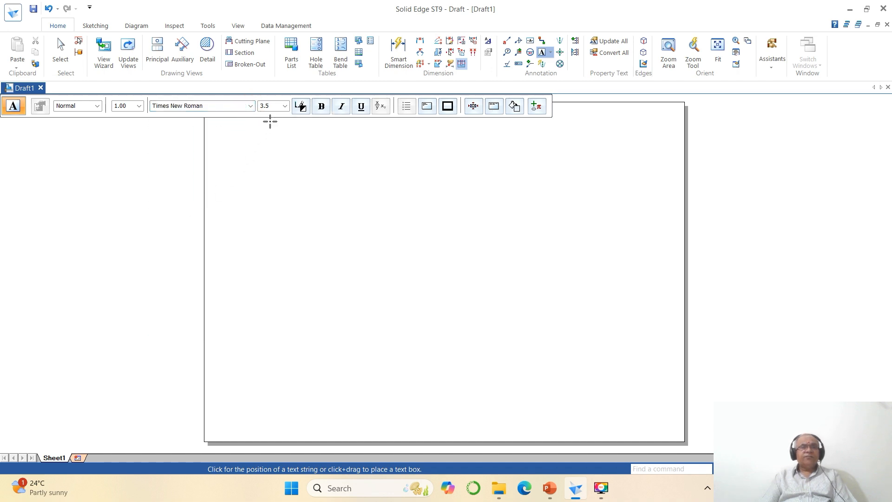
{"action": "left_click", "coordinate": [275, 107]}
{"action": "type", "text": "4"}
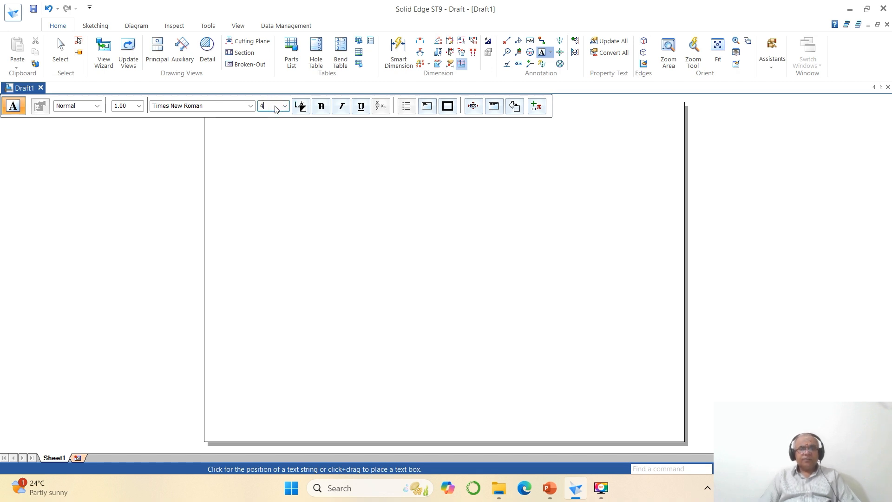
{"action": "key", "text": "Return"}
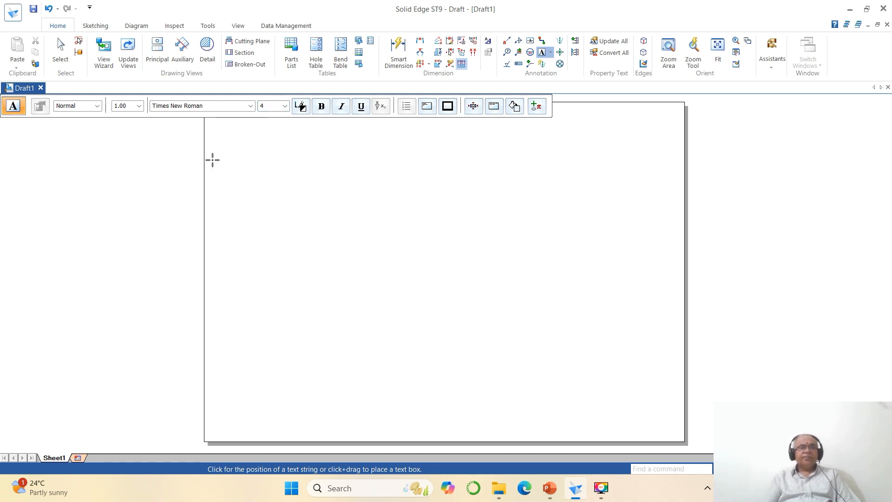
{"action": "left_click", "coordinate": [210, 158]}
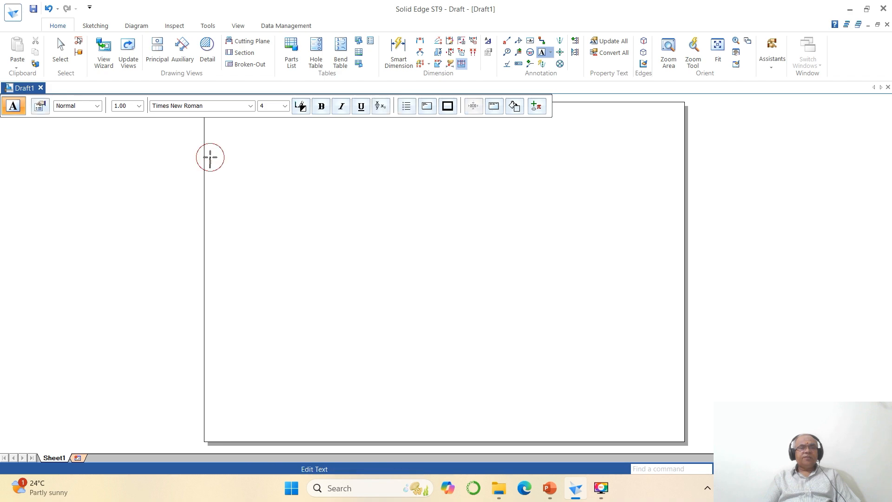
Step: Consult the problem slide in PowerPoint and enter its opening words "A pentagonal lamina of edges 25 mm" in the Solid Edge note
{"action": "left_click", "coordinate": [549, 488]}
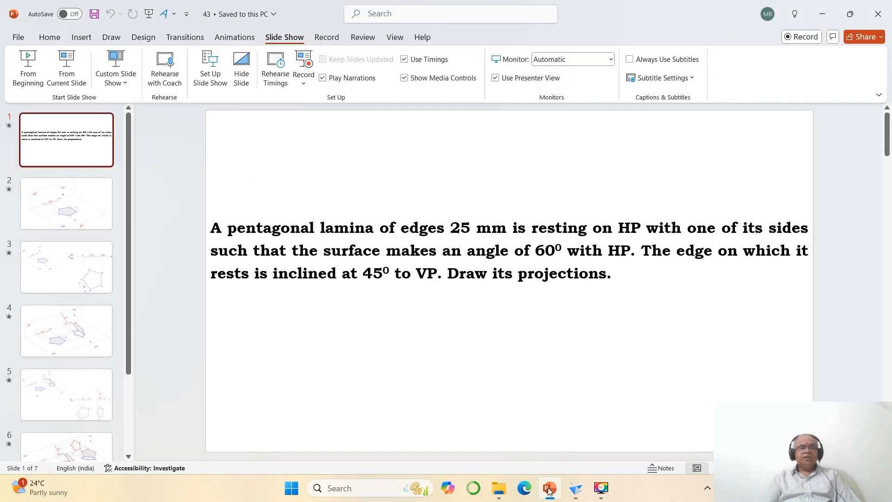
{"action": "left_click", "coordinate": [549, 489]}
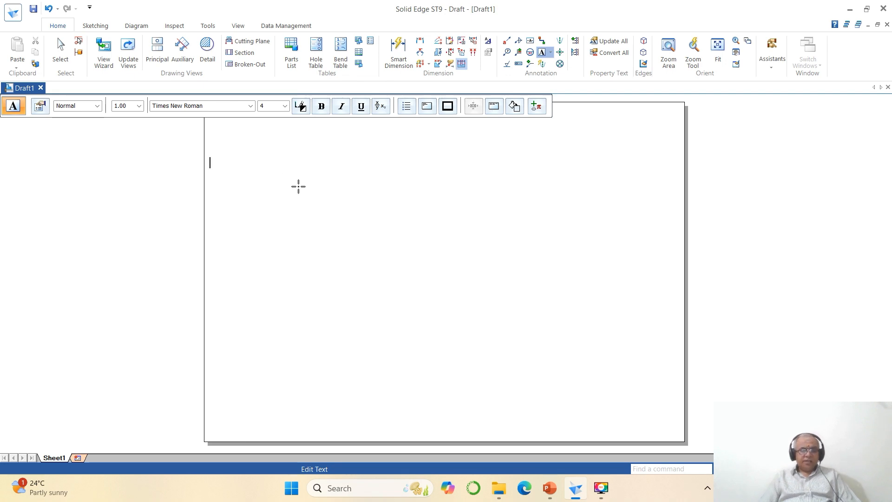
{"action": "type", "text": "A penta"}
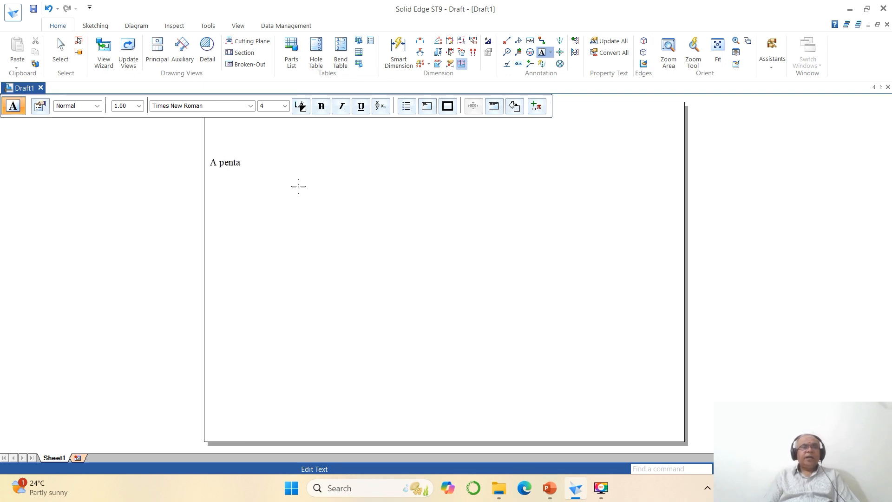
{"action": "type", "text": "gonal lamina"}
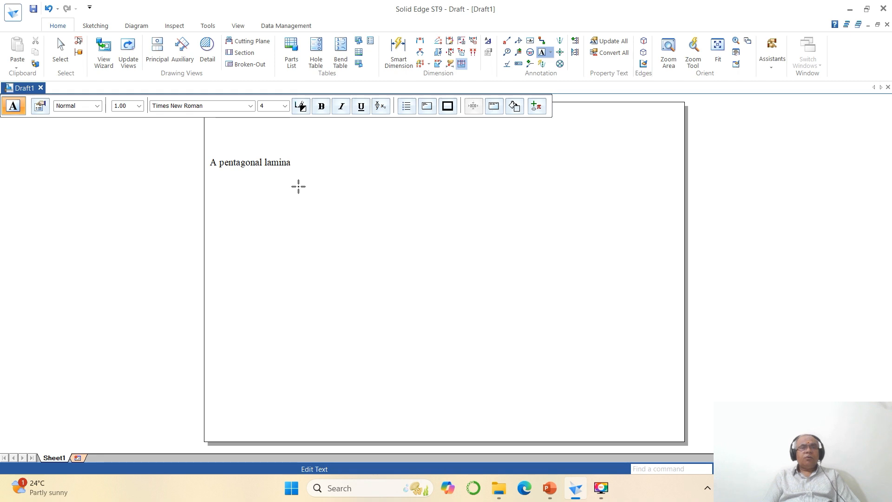
{"action": "type", "text": " of edges 2"}
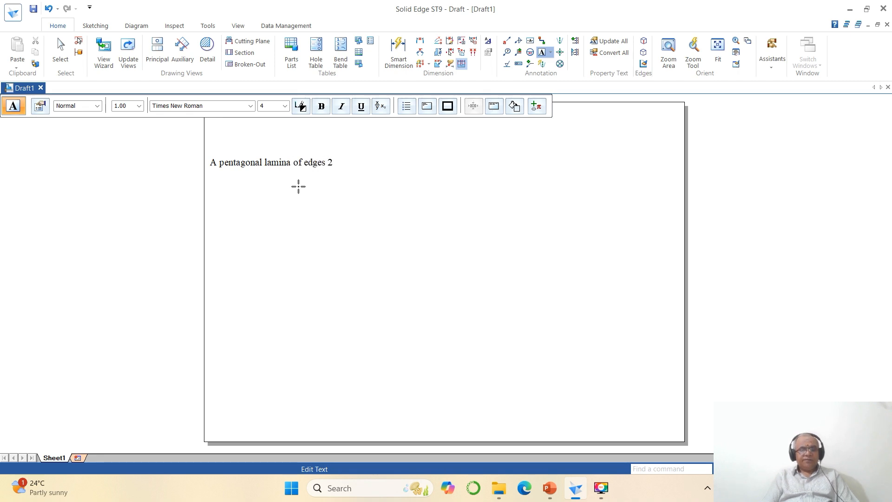
{"action": "type", "text": "5 mm"}
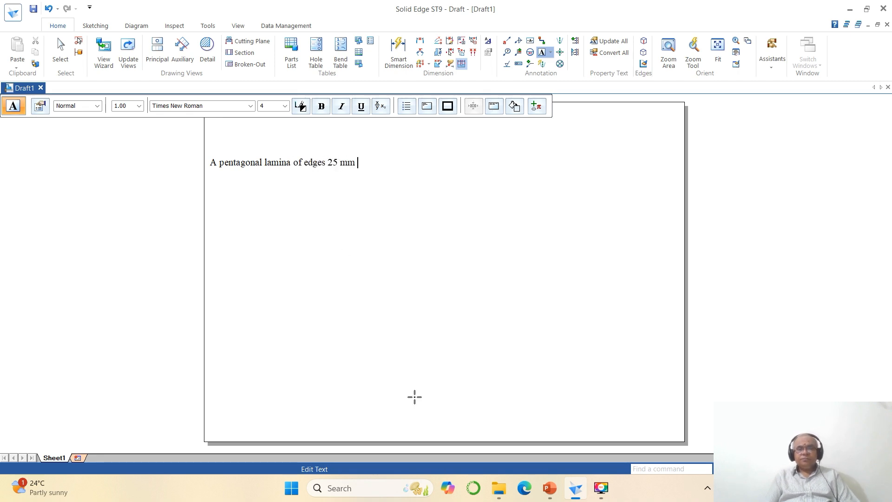
Step: Recheck the PowerPoint slide and continue the Solid Edge note with "is resting on HP with one of its edges"
{"action": "left_click", "coordinate": [550, 488]}
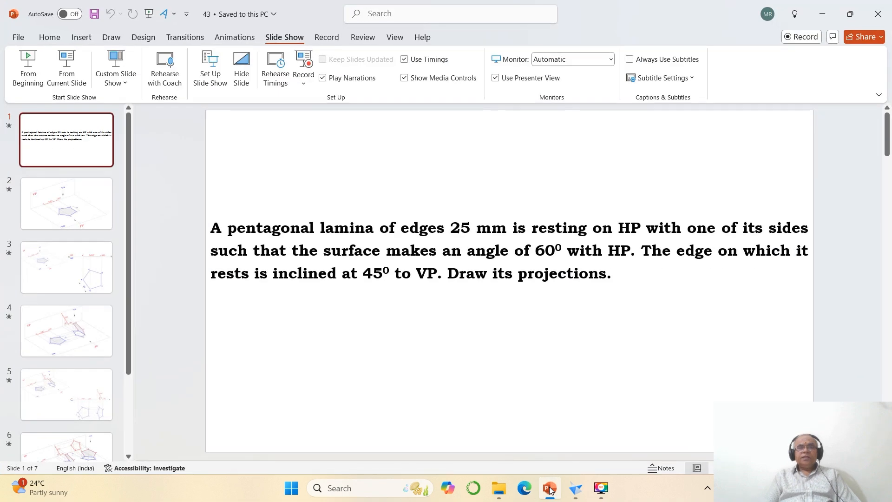
{"action": "left_click", "coordinate": [550, 488]}
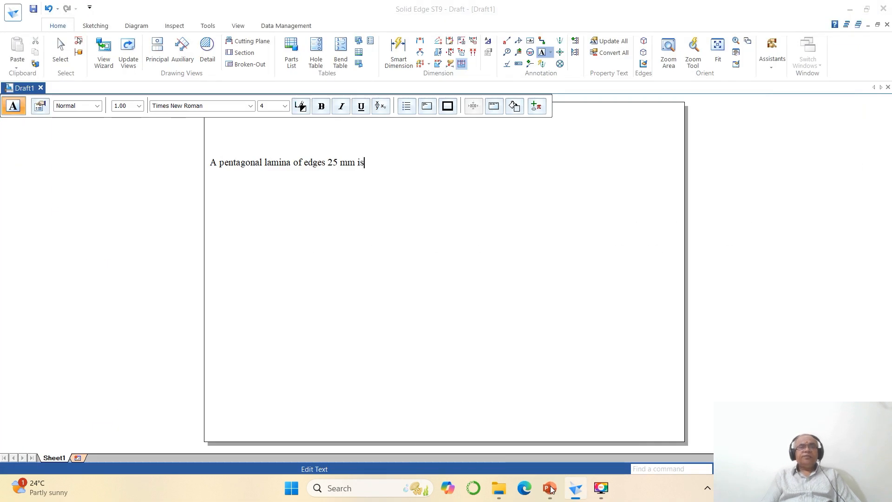
{"action": "type", "text": "is resting on HP"}
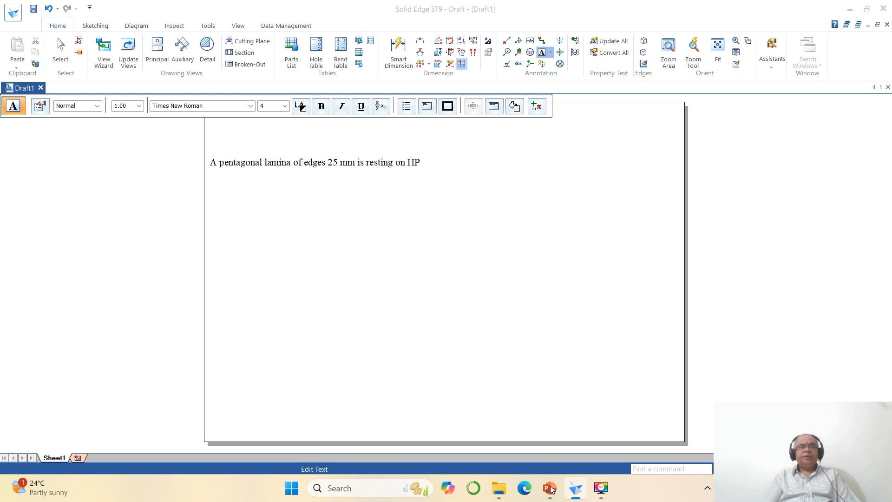
{"action": "type", "text": " with one of its edges"}
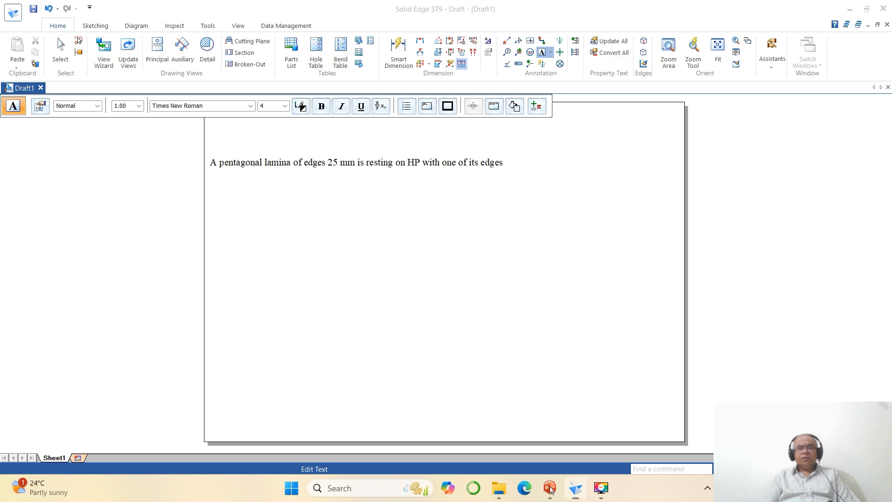
Step: Compare the wording with the PowerPoint slide and replace the note's last word "edges" with "sides such that" in Solid Edge
{"action": "left_click", "coordinate": [550, 488]}
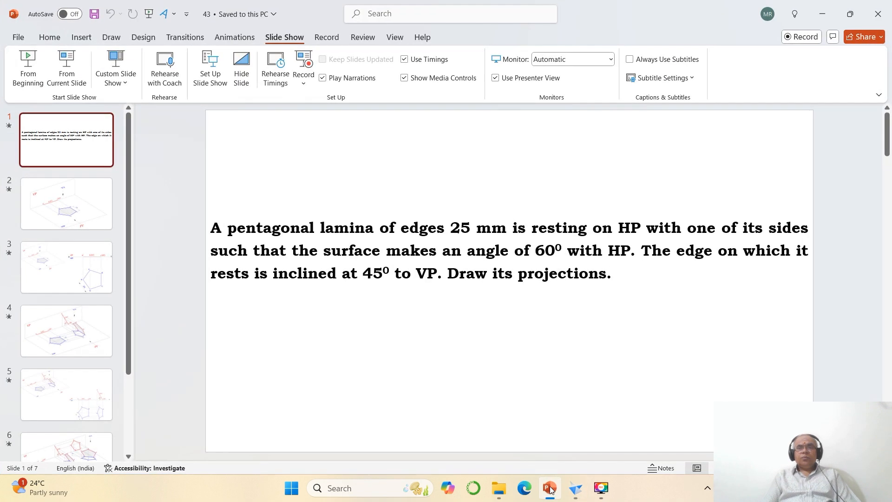
{"action": "left_click", "coordinate": [550, 487]}
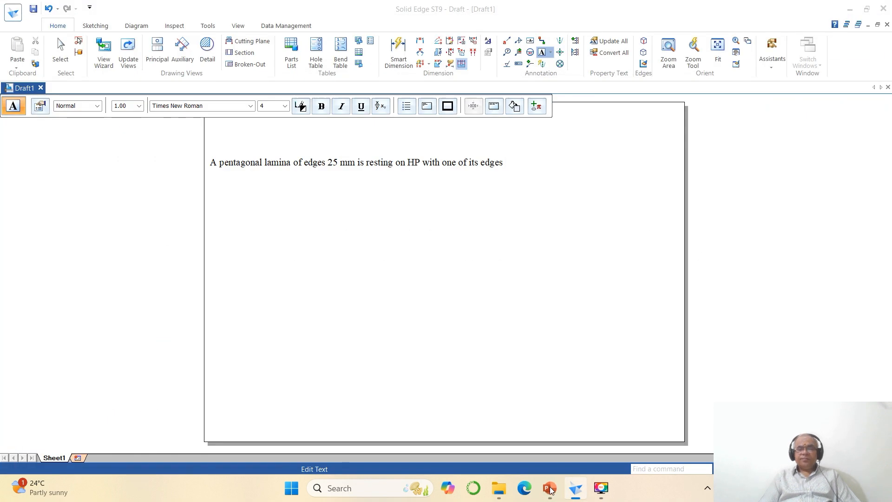
{"action": "key", "text": "BackSpace"}
{"action": "key", "text": "BackSpace"}
{"action": "key", "text": "BackSpace"}
{"action": "key", "text": "BackSpace"}
{"action": "key", "text": "BackSpace"}
{"action": "key", "text": "BackSpace"}
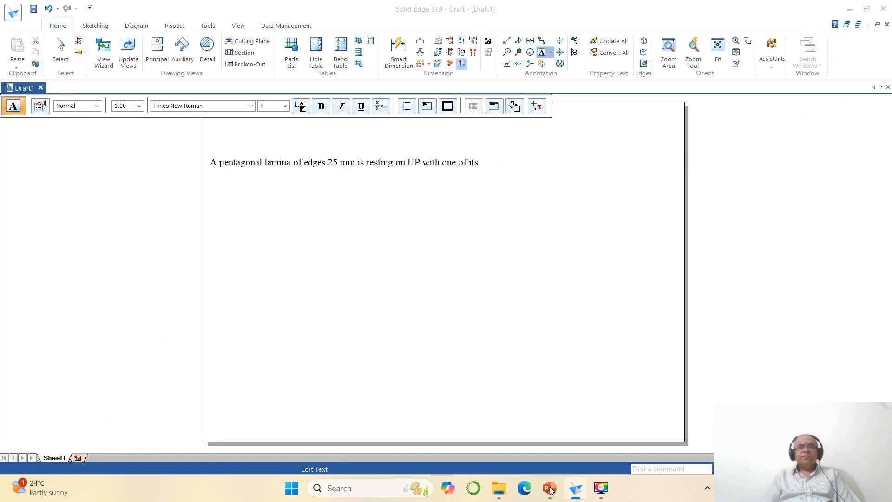
{"action": "type", "text": "sides such that"}
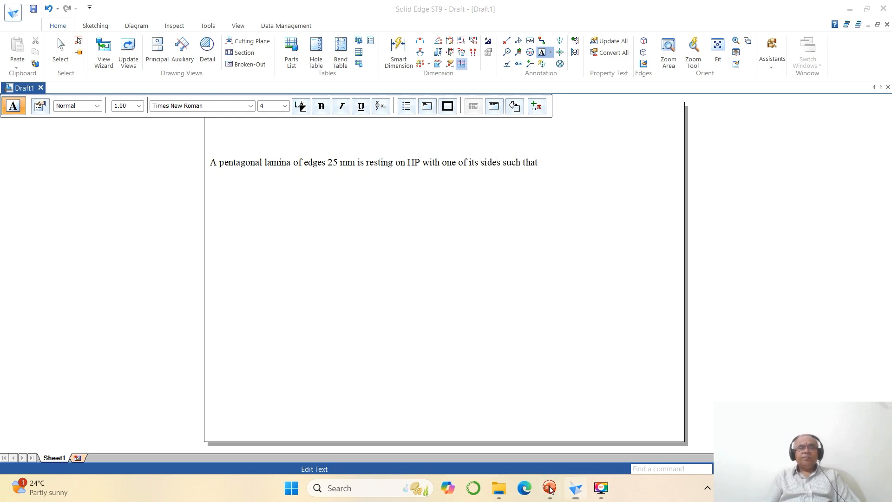
Step: Consult the PowerPoint slide again and extend the Solid Edge note with "the surface makes an angle of 60°"
{"action": "left_click", "coordinate": [549, 488]}
{"action": "left_click", "coordinate": [550, 489]}
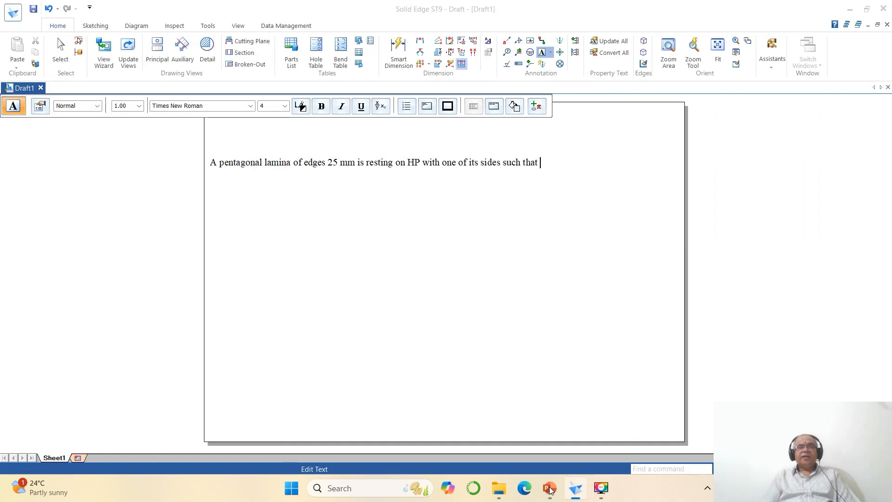
{"action": "type", "text": "the surface"}
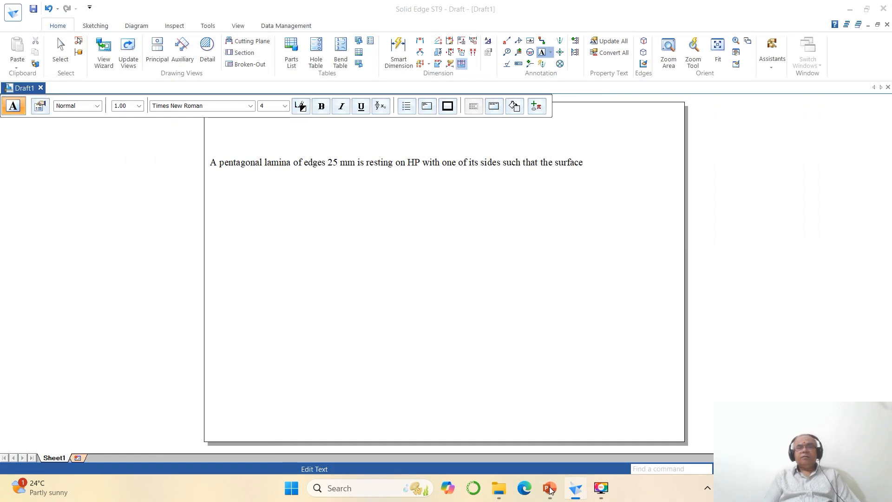
{"action": "type", "text": " makes an angle of 60°"}
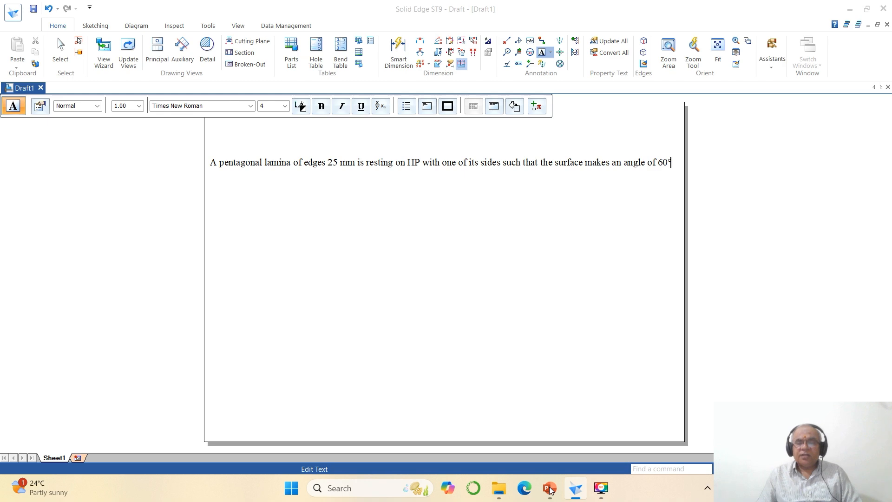
Step: Recheck the problem slide in PowerPoint and extend the Solid Edge note with "with HP."
{"action": "left_click", "coordinate": [549, 488]}
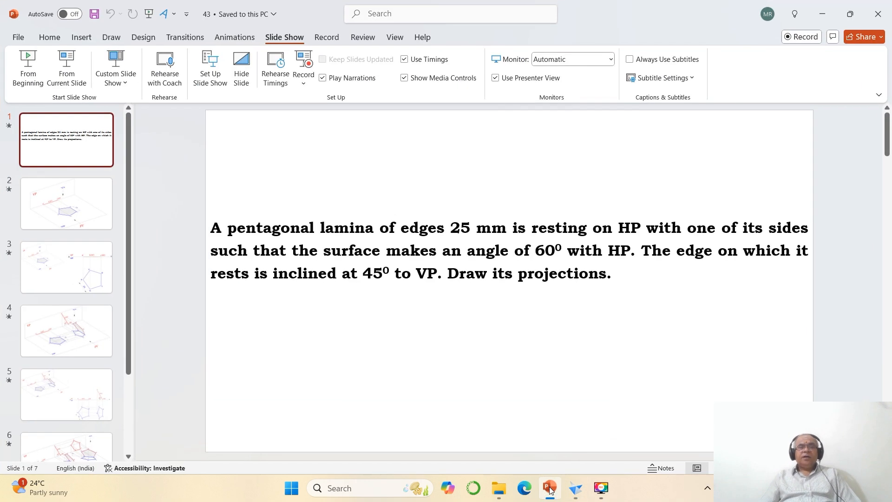
{"action": "left_click", "coordinate": [549, 488]}
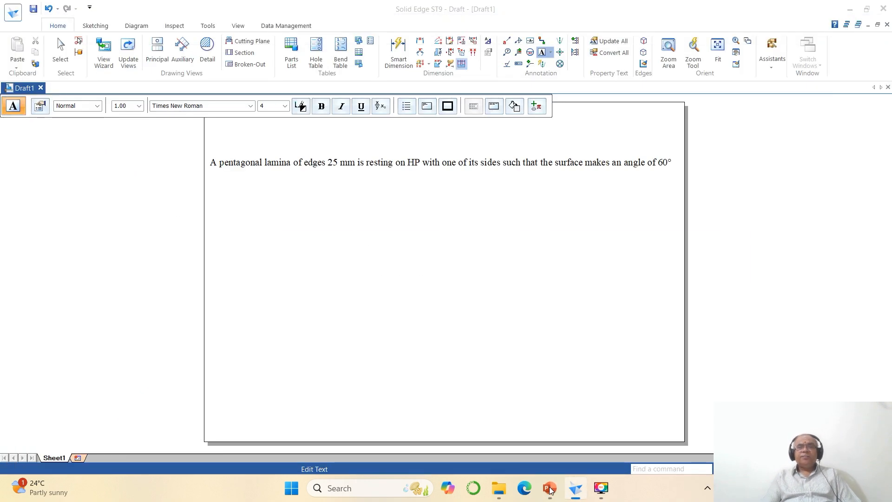
{"action": "type", "text": "with HP"}
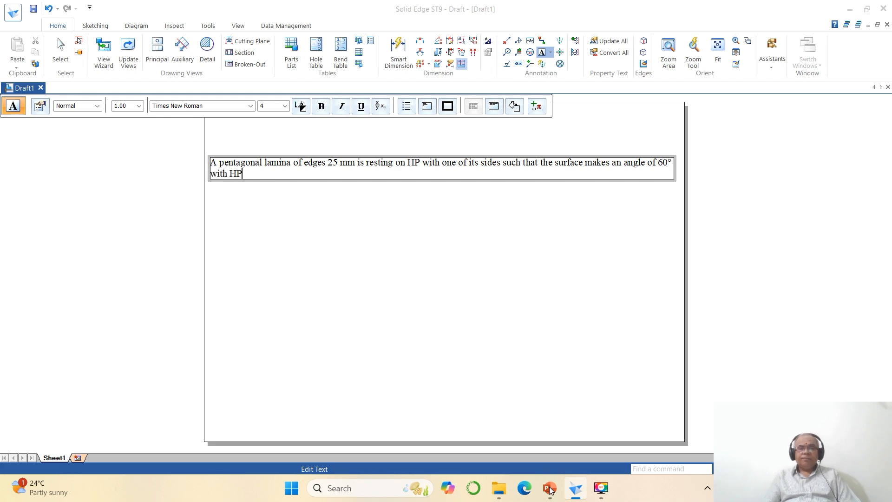
{"action": "left_click", "coordinate": [549, 488]}
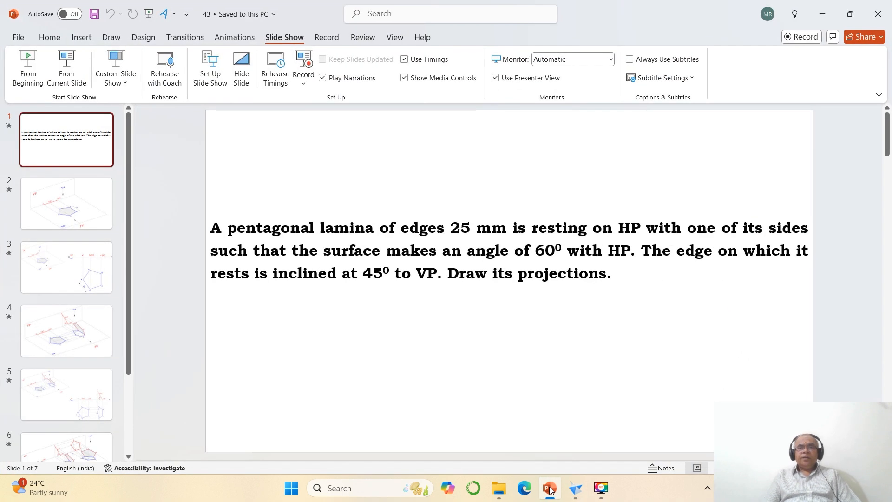
{"action": "left_click", "coordinate": [549, 487]}
{"action": "type", "text": "th HP. "}
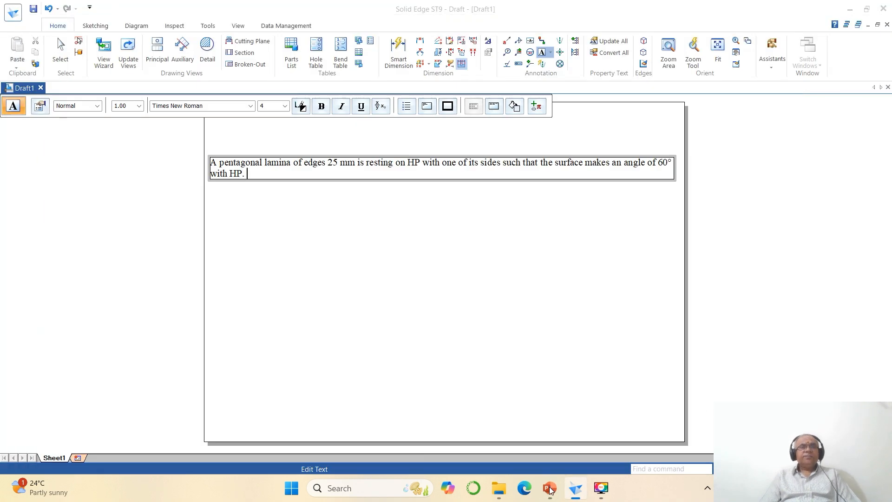
Step: Continue the Solid Edge note with "The edge of which it rests is inclined at 45°", consulting the PowerPoint slide for the wording
{"action": "type", "text": "The edge"}
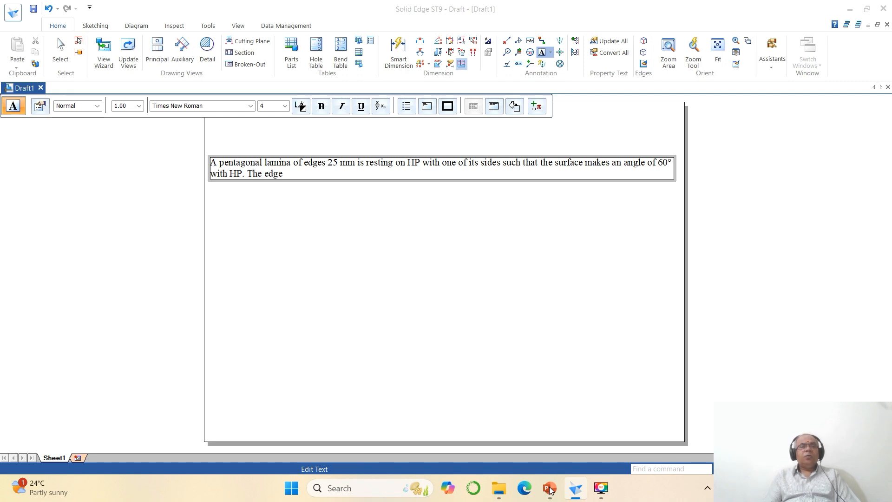
{"action": "type", "text": " of which it rests"}
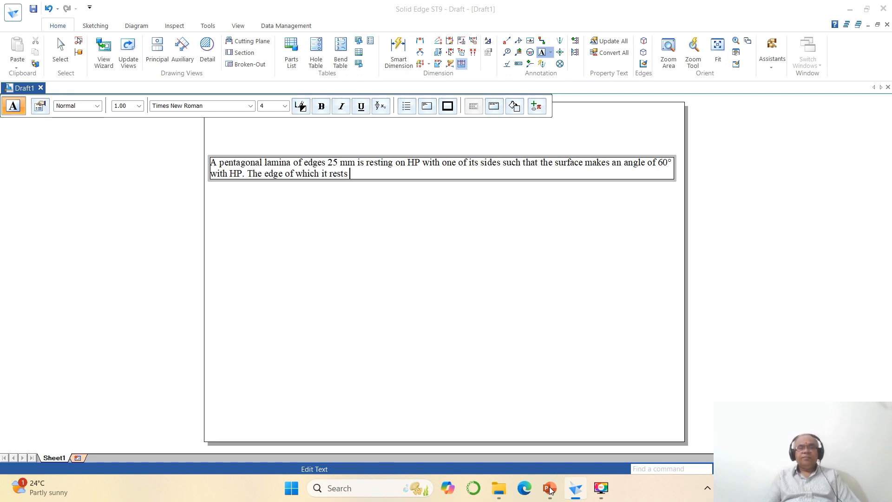
{"action": "left_click", "coordinate": [549, 488]}
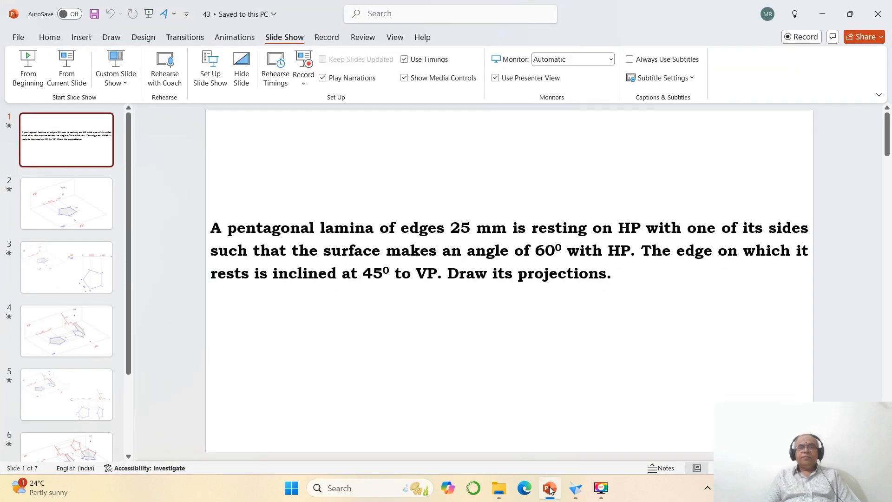
{"action": "left_click", "coordinate": [550, 488]}
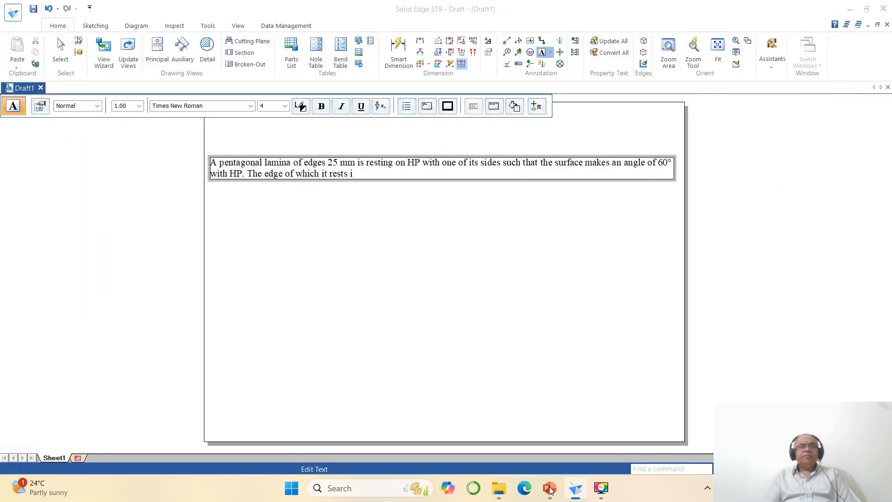
{"action": "type", "text": "nclined at 45°"}
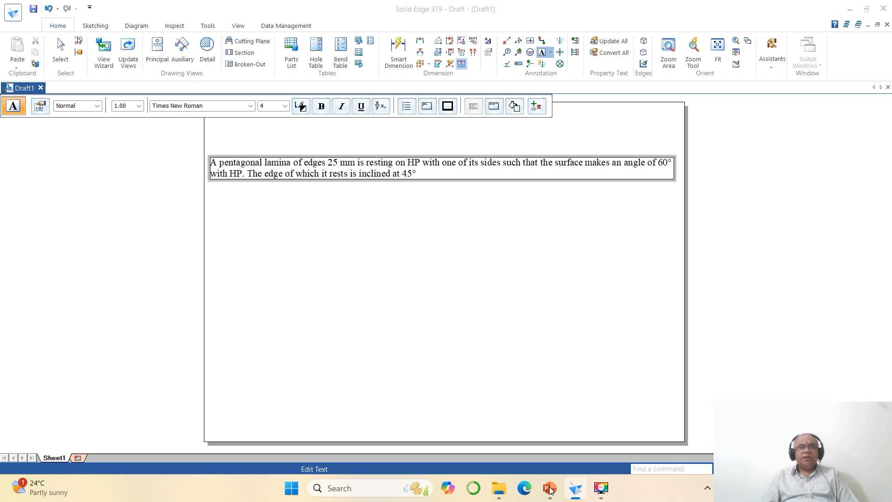
Step: Check the slide's last sentence in PowerPoint and finish the Solid Edge note with "to VP. Draw its projections."
{"action": "left_click", "coordinate": [550, 489]}
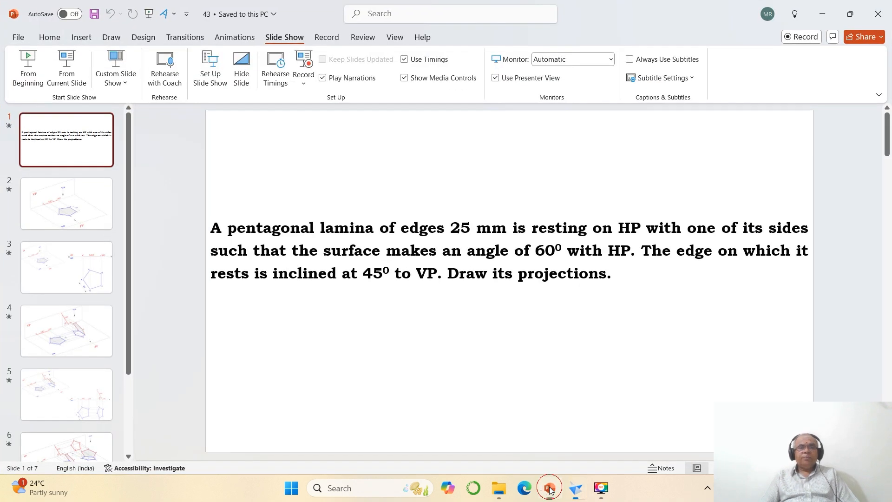
{"action": "left_click", "coordinate": [549, 489]}
{"action": "type", "text": "to VP"}
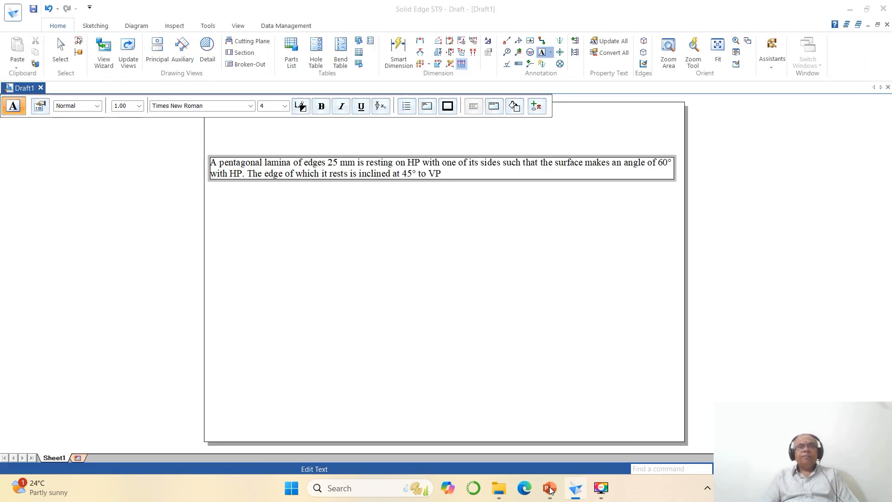
{"action": "type", "text": ". Draw it"}
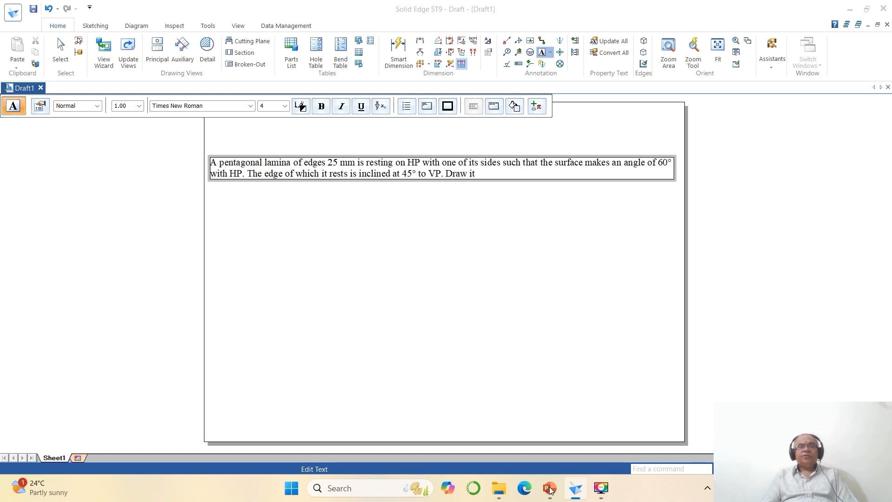
{"action": "type", "text": "s projections."}
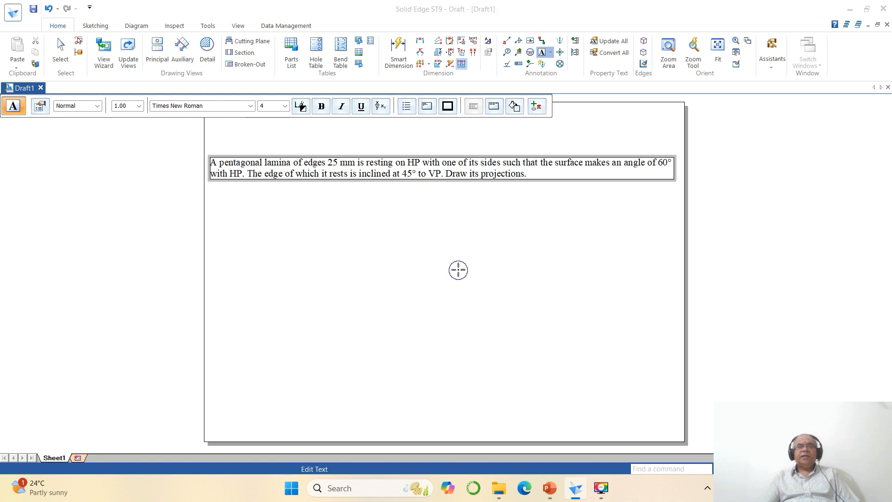
{"action": "left_click", "coordinate": [453, 271]}
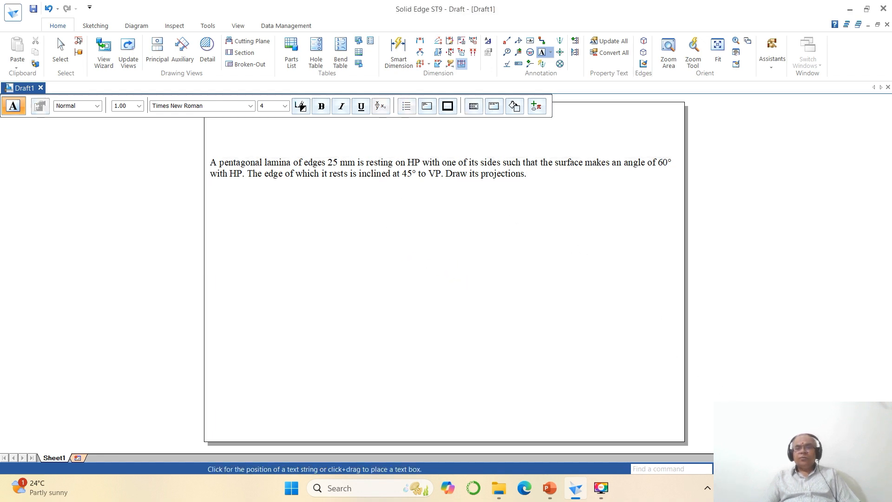
Step: Move the problem statement note about 31 mm upward so it sits just below the sheet's upper edge
{"action": "scroll", "coordinate": [490, 235], "scroll_direction": "down", "scroll_amount": 1}
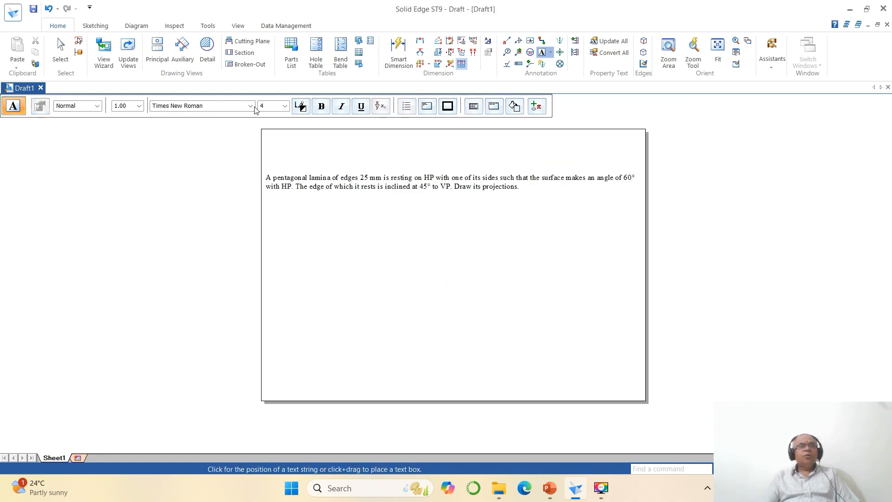
{"action": "left_click", "coordinate": [94, 26]}
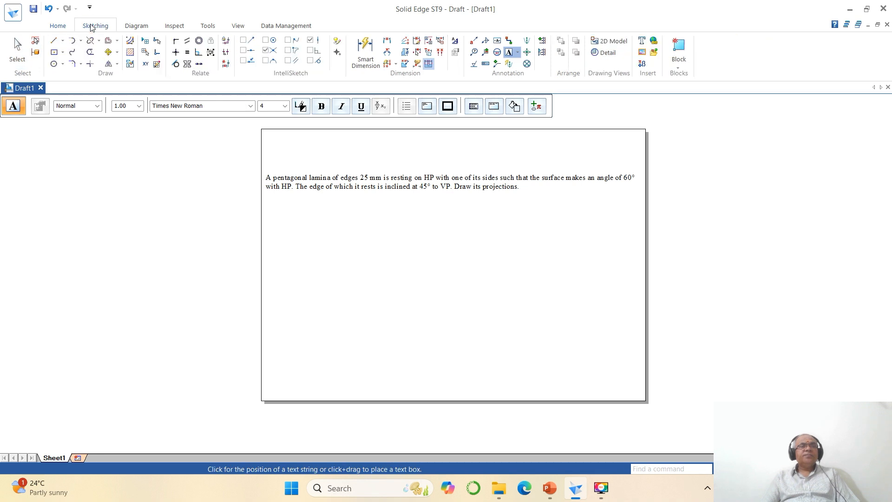
{"action": "left_click", "coordinate": [112, 57]}
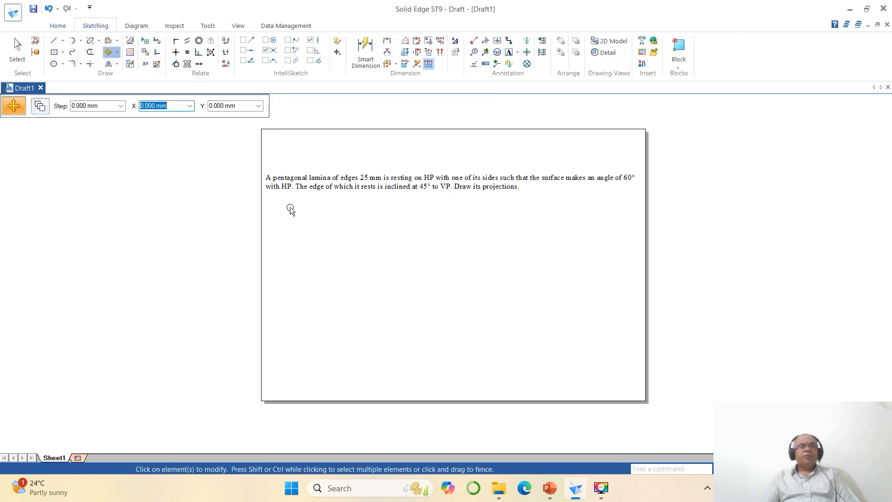
{"action": "left_click", "coordinate": [333, 200]}
{"action": "left_click", "coordinate": [392, 237]}
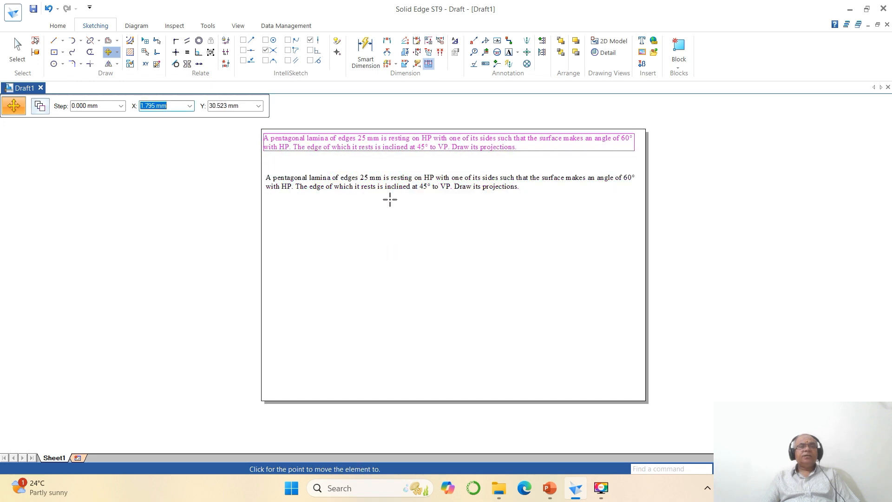
{"action": "left_click", "coordinate": [390, 200]}
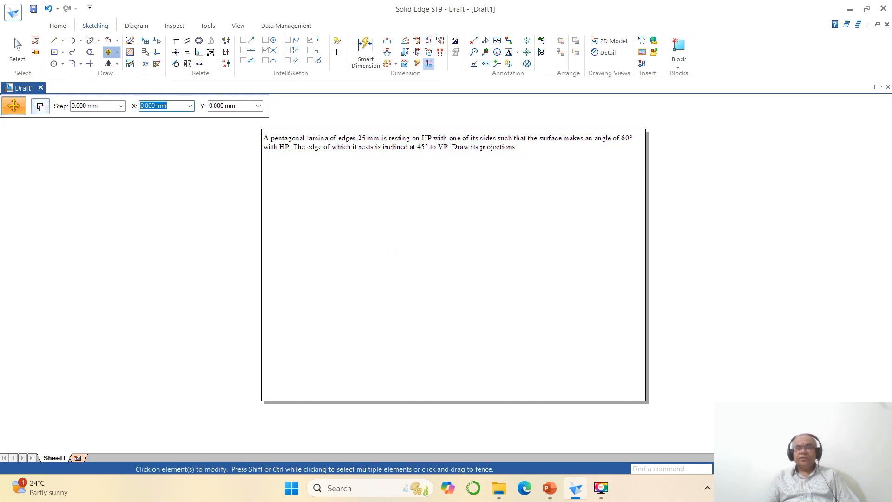
{"action": "left_click", "coordinate": [762, 469]}
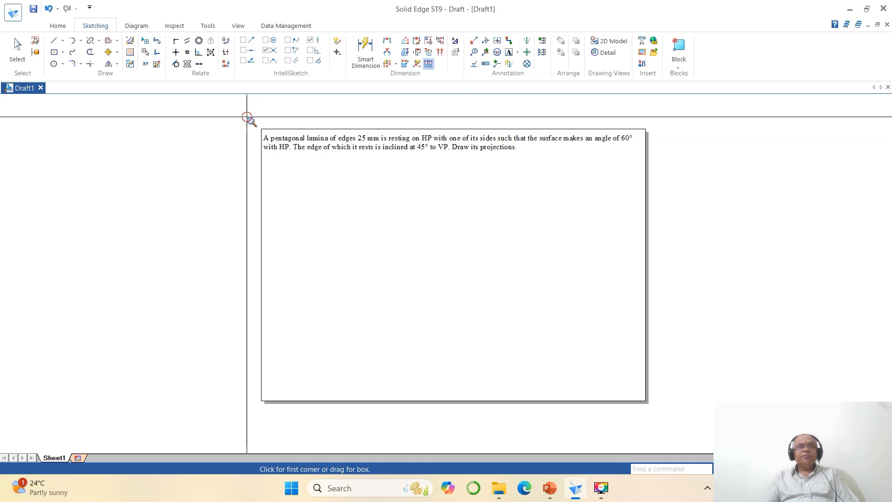
{"action": "left_click", "coordinate": [247, 117]}
{"action": "left_click", "coordinate": [659, 358]}
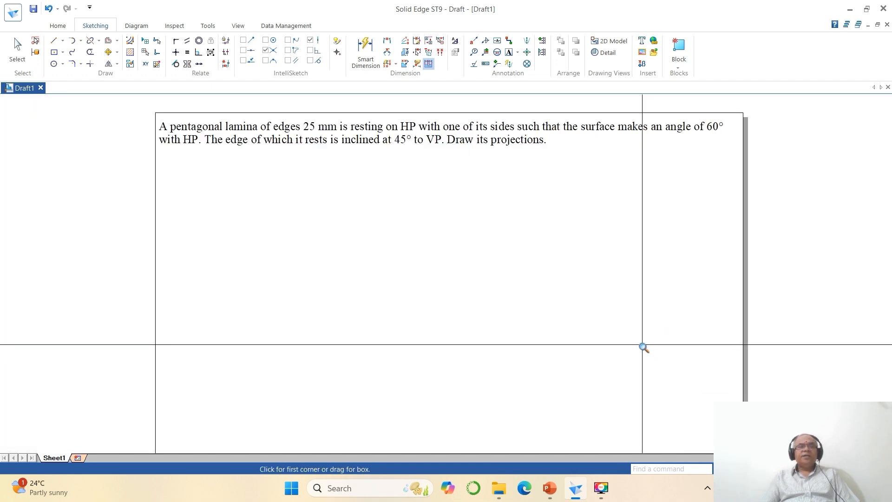
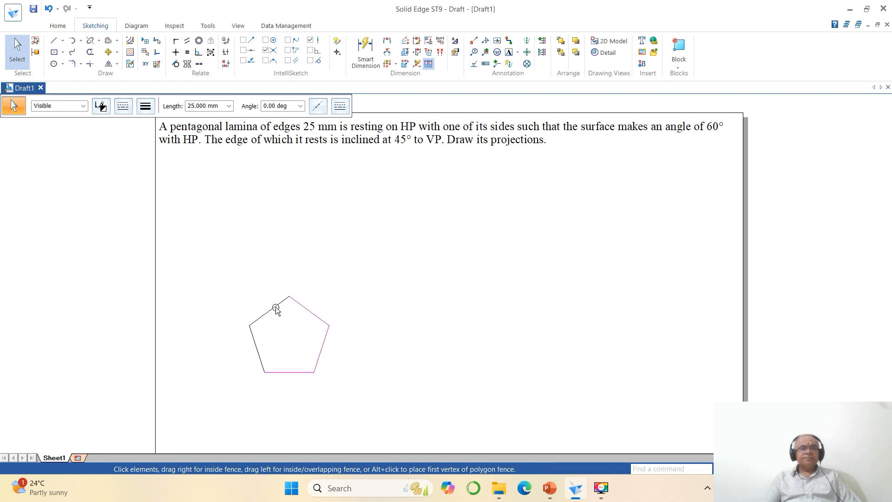
{"action": "left_click", "coordinate": [274, 308], "text": "ctrl"}
{"action": "left_click", "coordinate": [255, 343], "text": "ctrl"}
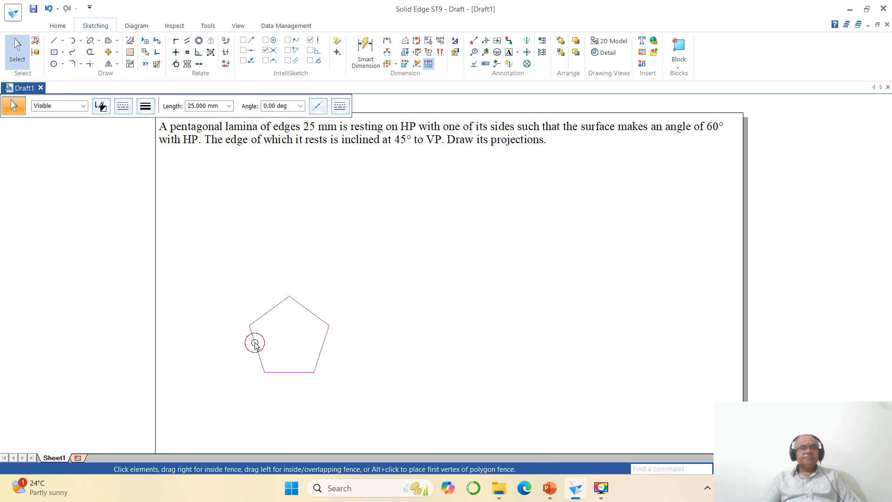
{"action": "left_click", "coordinate": [576, 425]}
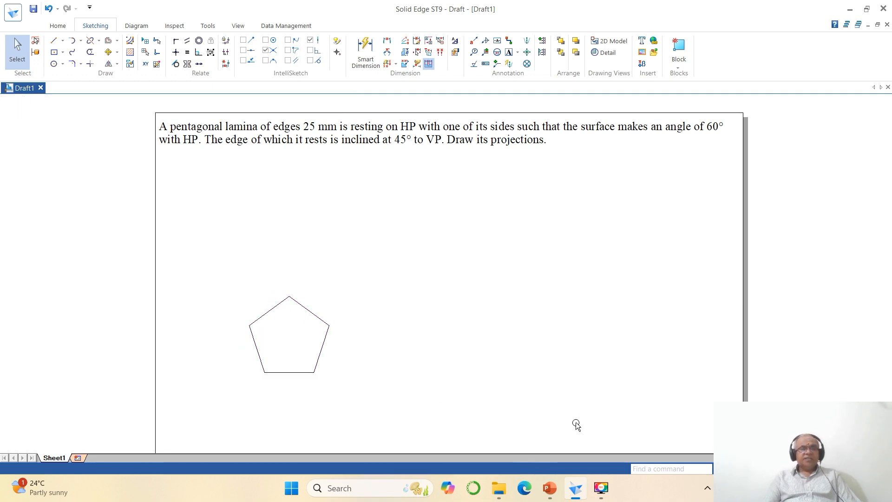
Step: Group the five edges of the pentagon into a single unnamed group by fencing the whole shape
{"action": "left_click", "coordinate": [678, 67]}
{"action": "left_click", "coordinate": [699, 123]}
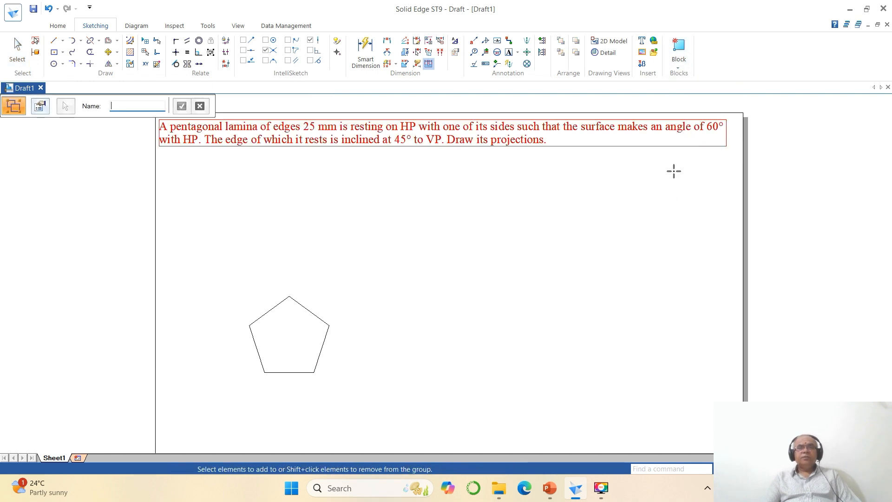
{"action": "left_click_drag", "start_coordinate": [222, 278], "coordinate": [363, 393]}
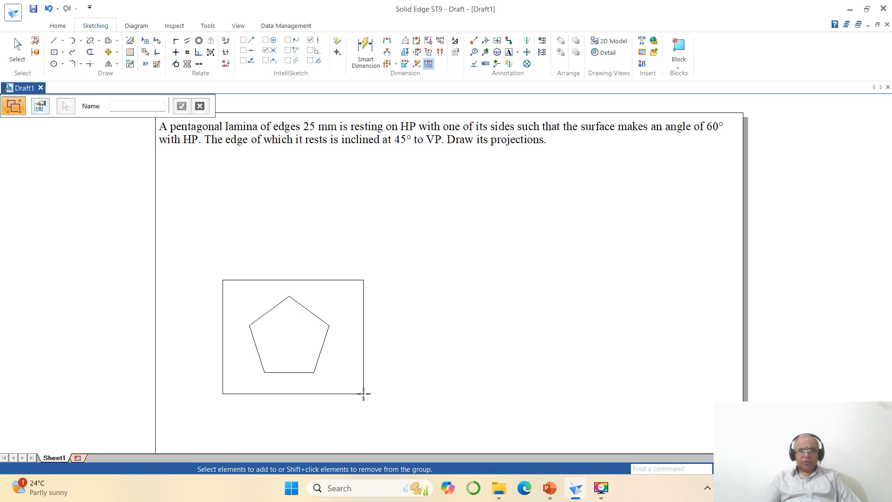
{"action": "left_click_drag", "start_coordinate": [364, 393], "coordinate": [227, 287]}
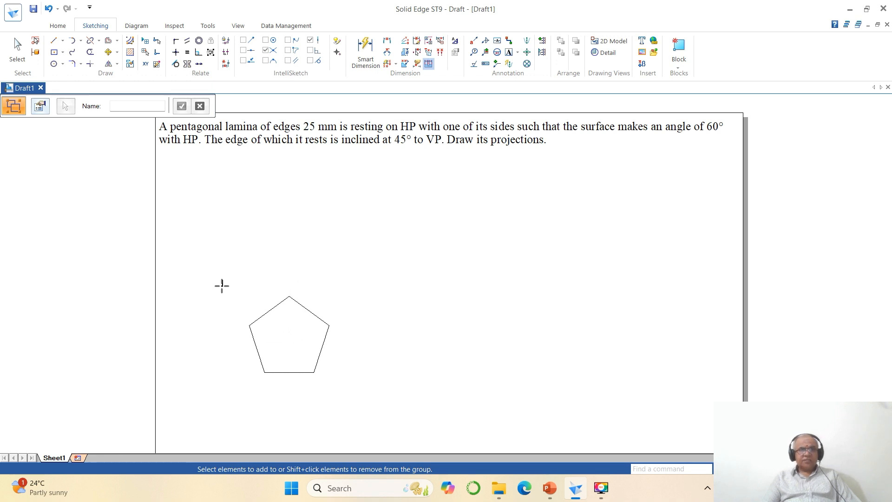
{"action": "left_click_drag", "start_coordinate": [309, 348], "coordinate": [341, 384]}
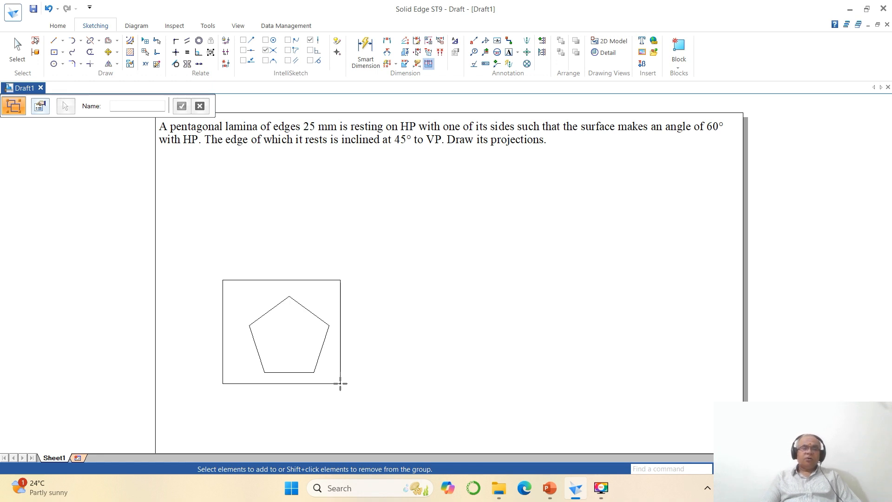
{"action": "left_click_drag", "start_coordinate": [340, 383], "coordinate": [340, 383]}
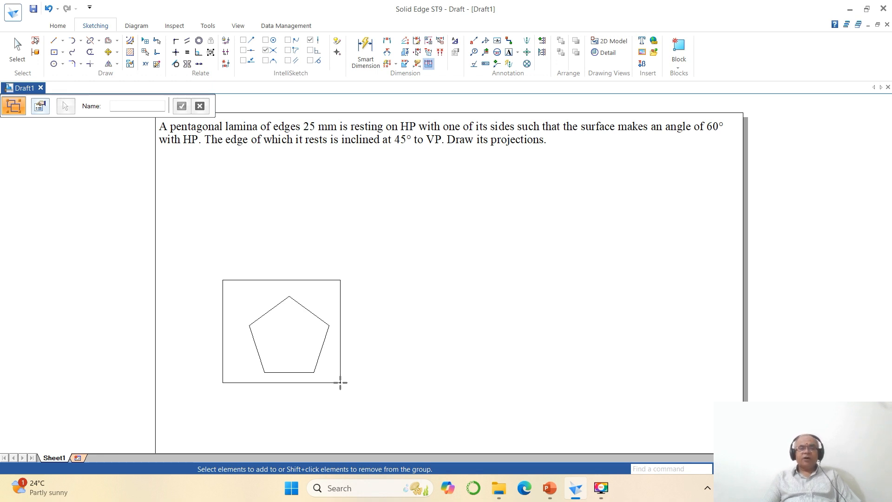
{"action": "left_click_drag", "start_coordinate": [340, 383], "coordinate": [340, 383]}
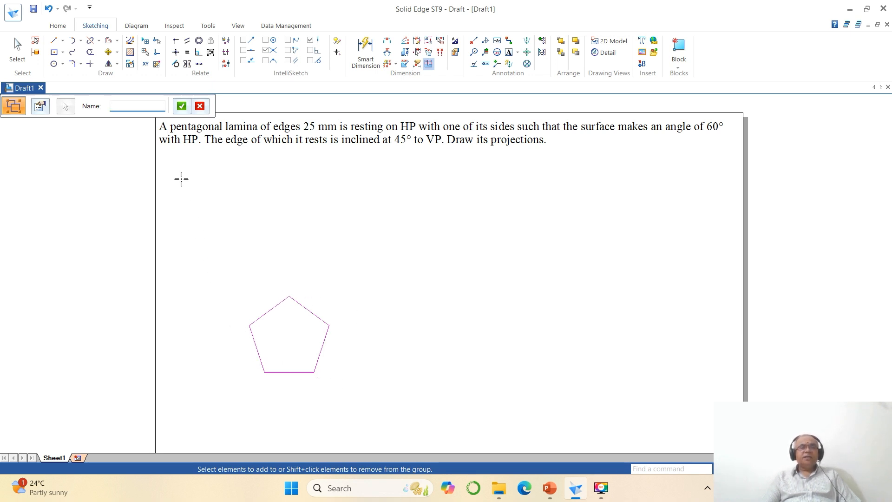
{"action": "left_click", "coordinate": [200, 143]}
{"action": "left_click", "coordinate": [181, 106]}
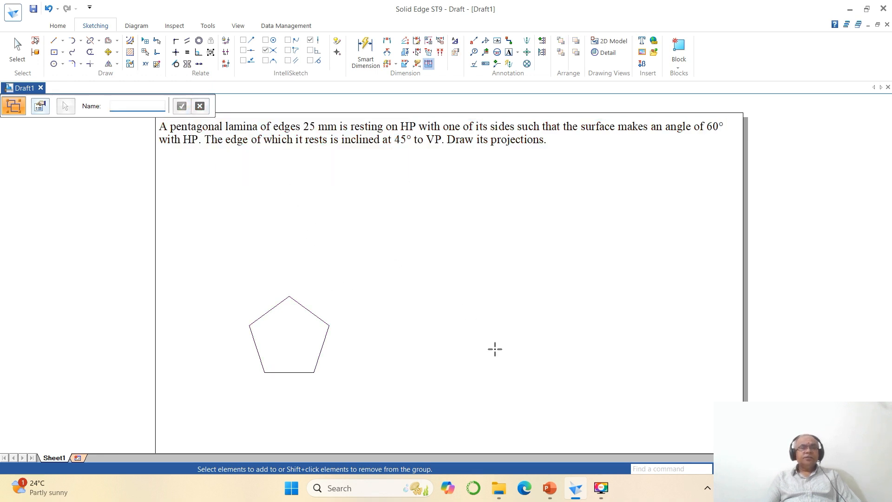
Step: Set the grouped pentagon's line width to 0.50 mm
{"action": "left_click", "coordinate": [17, 48]}
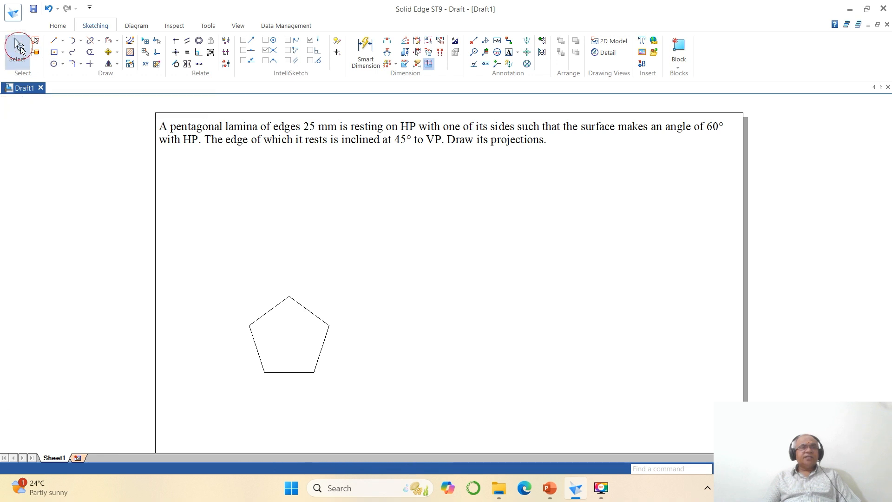
{"action": "left_click", "coordinate": [298, 374]}
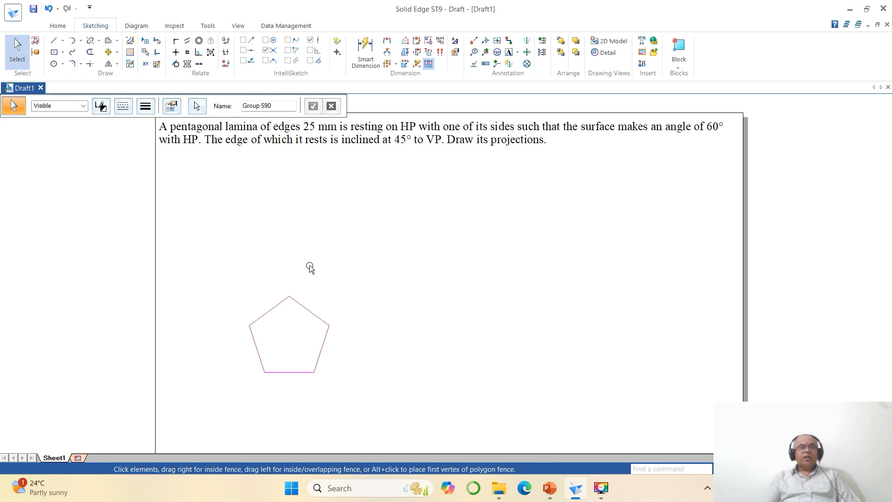
{"action": "left_click", "coordinate": [146, 107]}
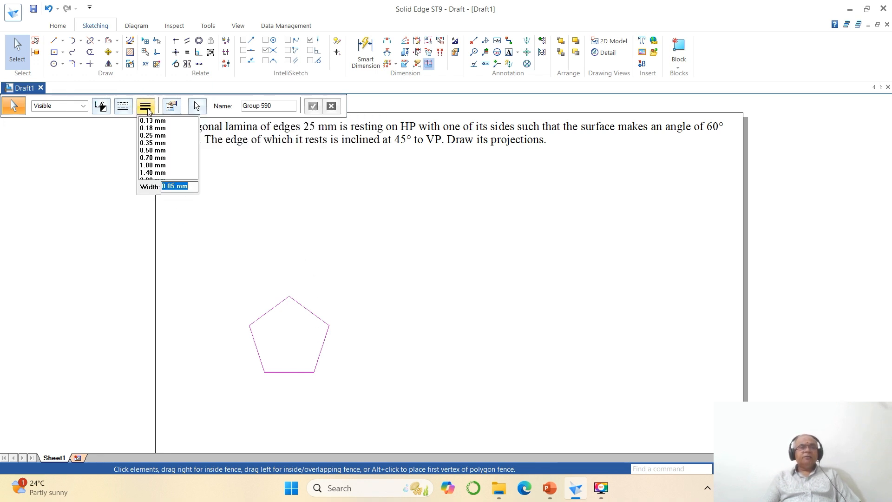
{"action": "left_click", "coordinate": [155, 150]}
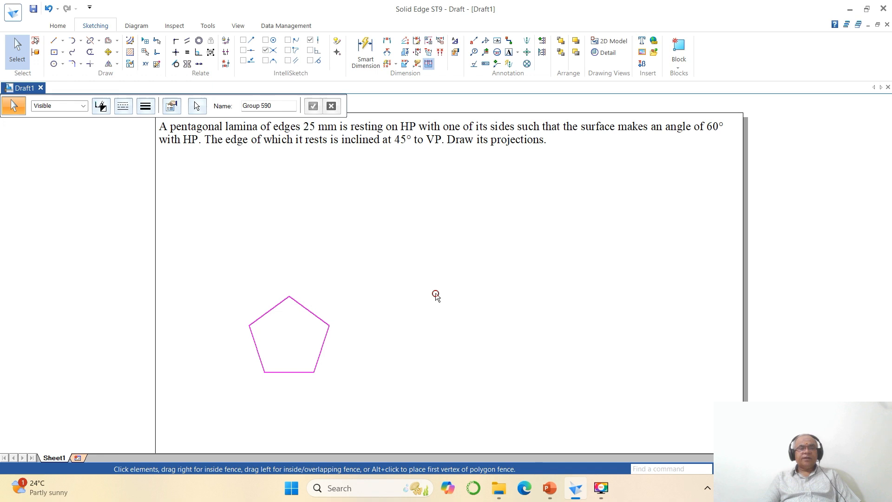
{"action": "key", "text": "Escape"}
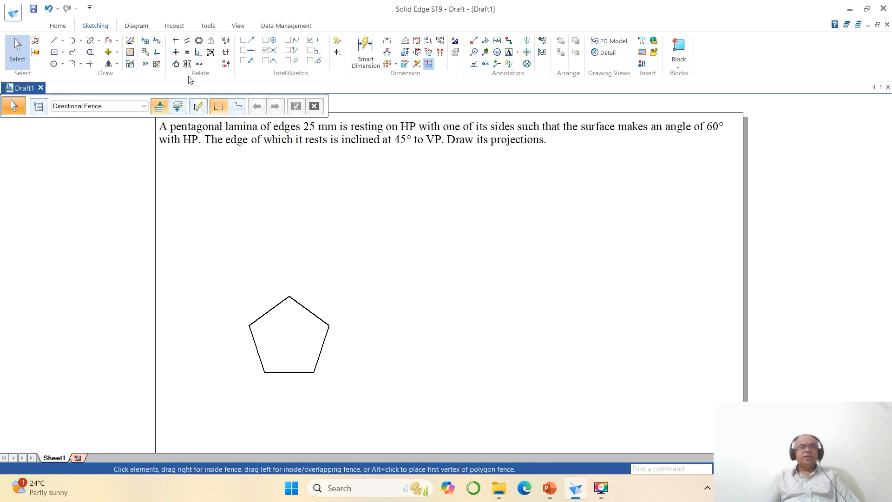
Step: Rotate the pentagon group 90° clockwise about its lower-left vertex so that its base edge stands vertical
{"action": "left_click", "coordinate": [117, 52]}
{"action": "left_click", "coordinate": [130, 74]}
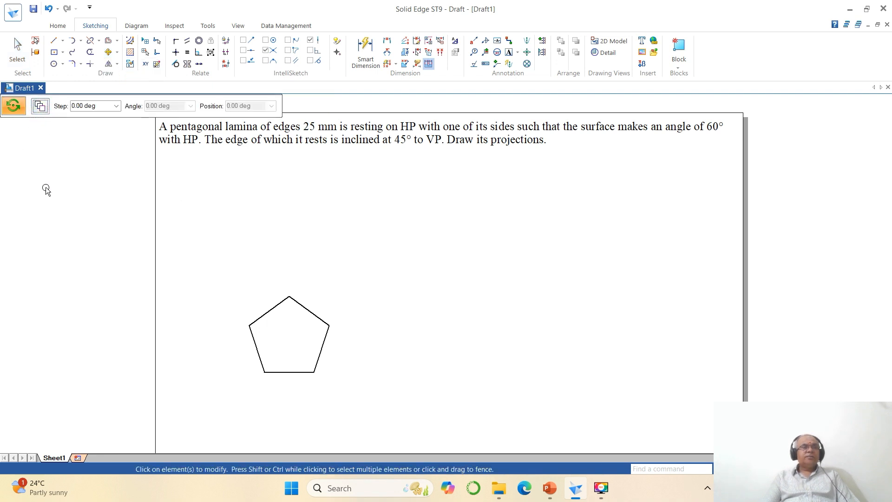
{"action": "left_click", "coordinate": [287, 372]}
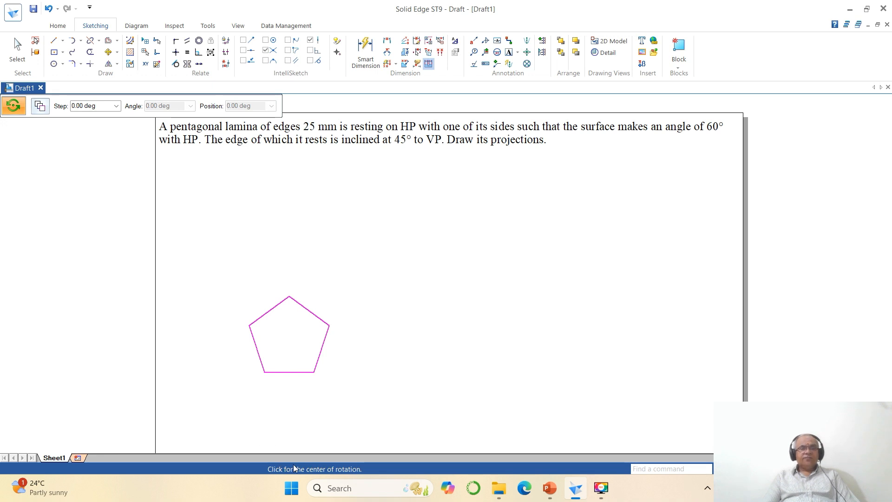
{"action": "left_click", "coordinate": [264, 372]}
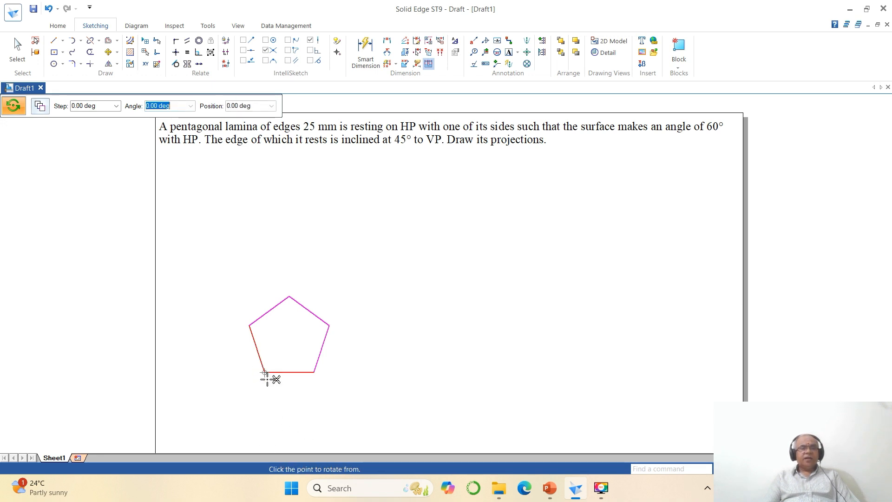
{"action": "left_click", "coordinate": [314, 371]}
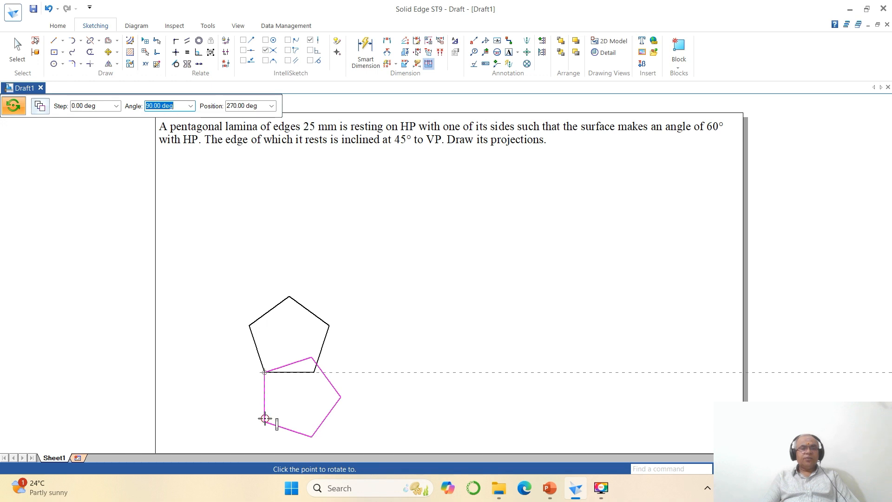
{"action": "left_click", "coordinate": [265, 418]}
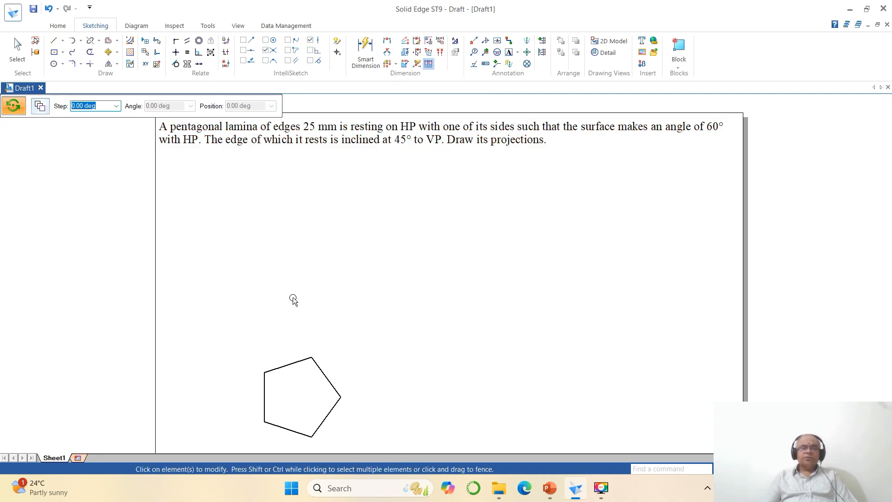
Step: Move the pentagon about 29 mm up and 4 mm to the left on the sheet
{"action": "left_click", "coordinate": [771, 468]}
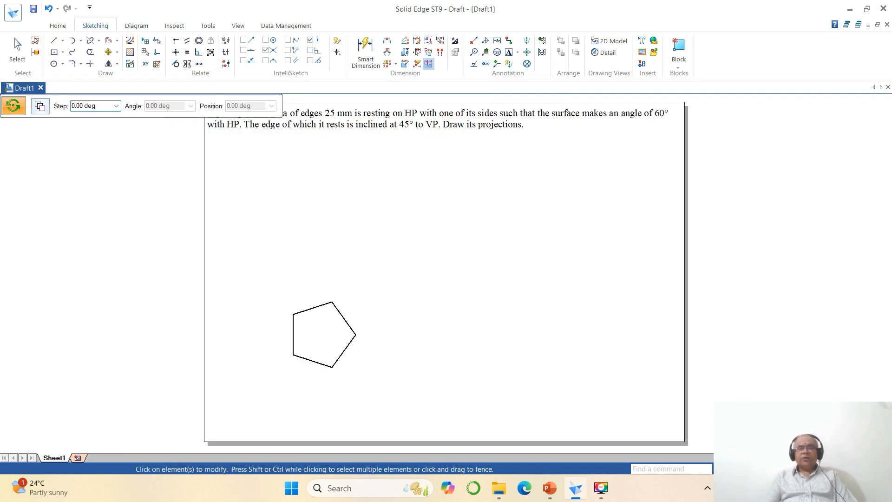
{"action": "left_click", "coordinate": [108, 52]}
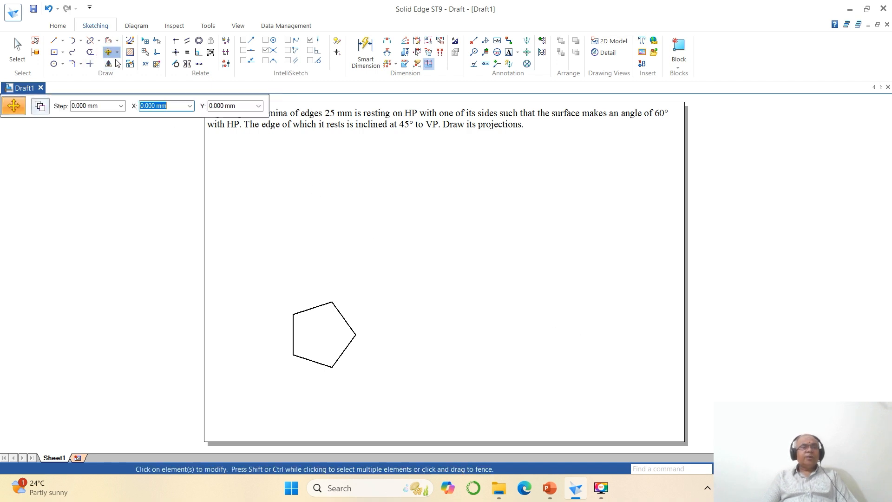
{"action": "left_click", "coordinate": [296, 333]}
{"action": "left_click", "coordinate": [407, 382]}
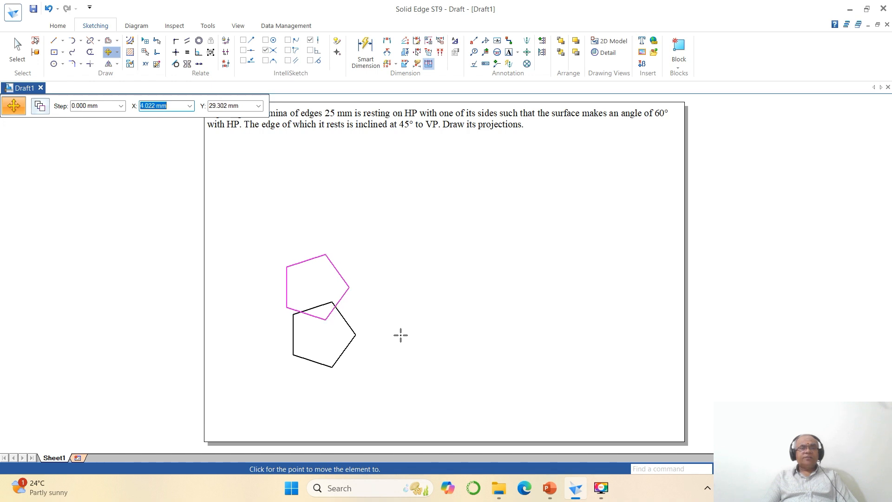
{"action": "left_click", "coordinate": [400, 335]}
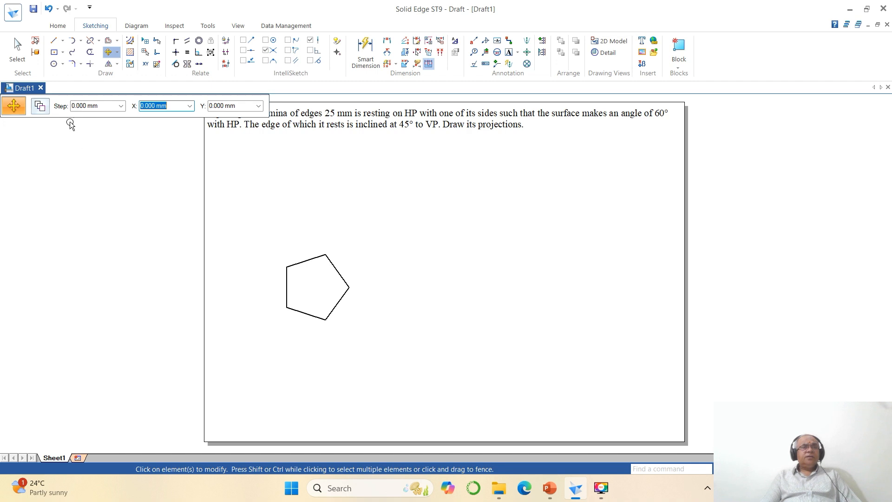
Step: Draw a horizontal reference line above the pentagon, extending past it on both sides
{"action": "left_click", "coordinate": [53, 40]}
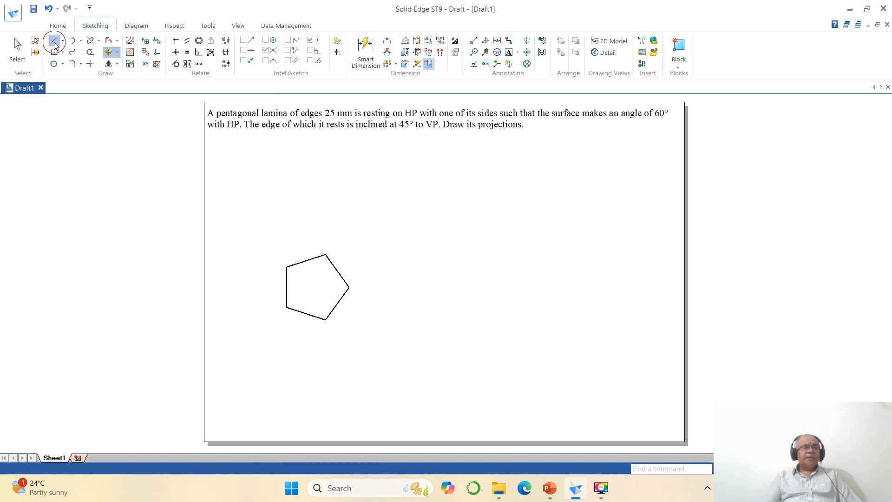
{"action": "left_click", "coordinate": [248, 226]}
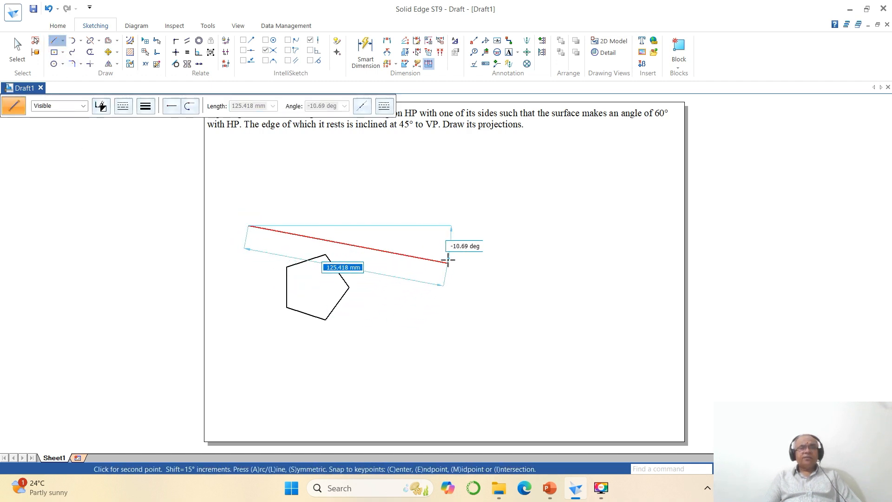
{"action": "left_click", "coordinate": [425, 225]}
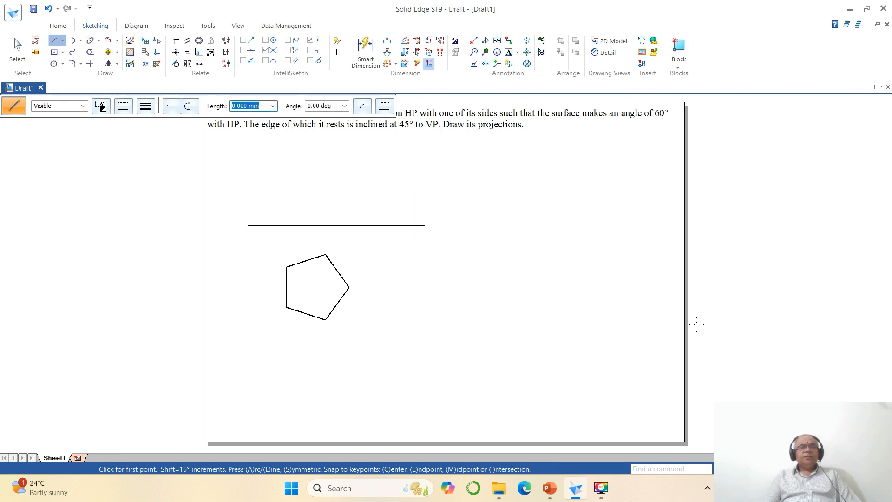
Step: Label the pentagon's lower-left vertex "a" in Times New Roman text of size 3
{"action": "left_click", "coordinate": [755, 469]}
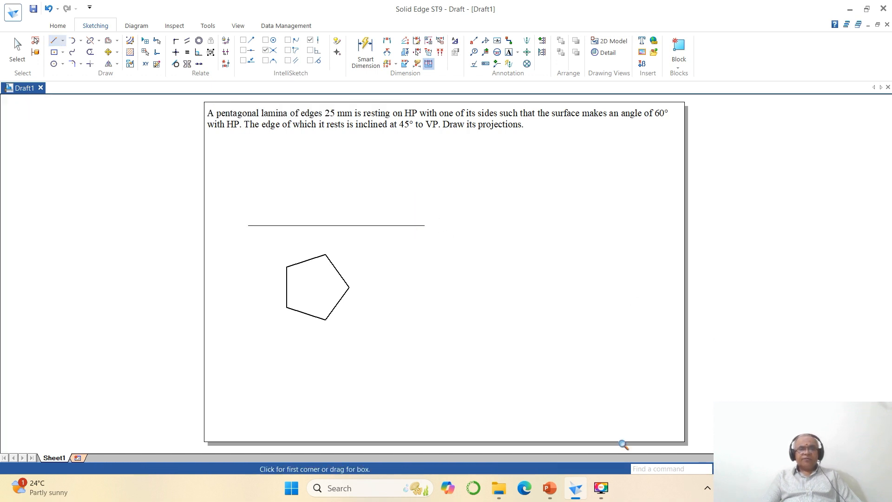
{"action": "left_click", "coordinate": [241, 233]}
{"action": "left_click", "coordinate": [449, 384]}
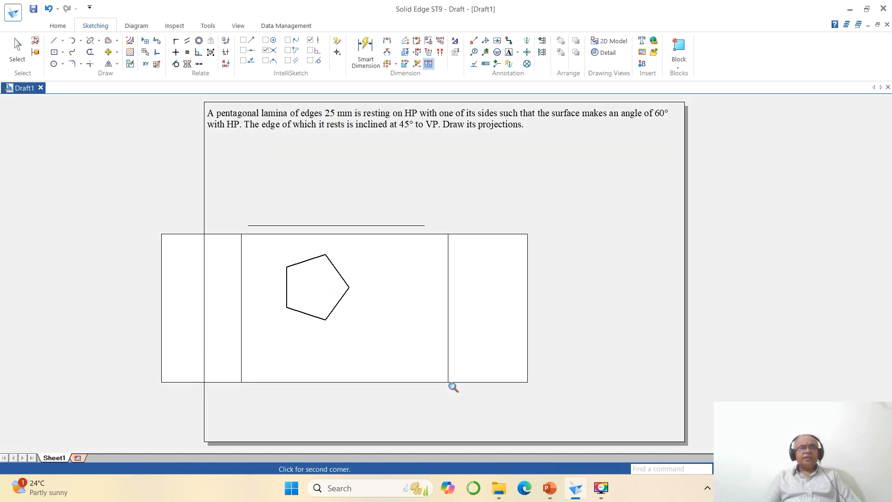
{"action": "left_click", "coordinate": [508, 52]}
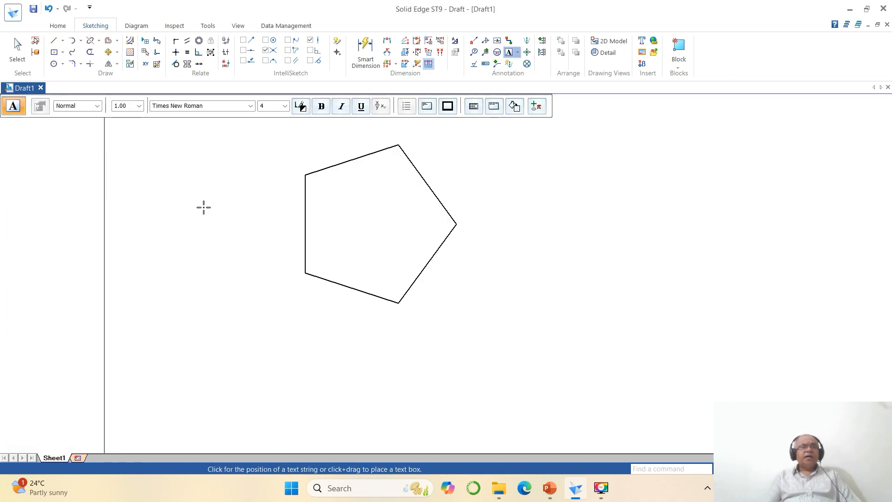
{"action": "left_click", "coordinate": [268, 108]}
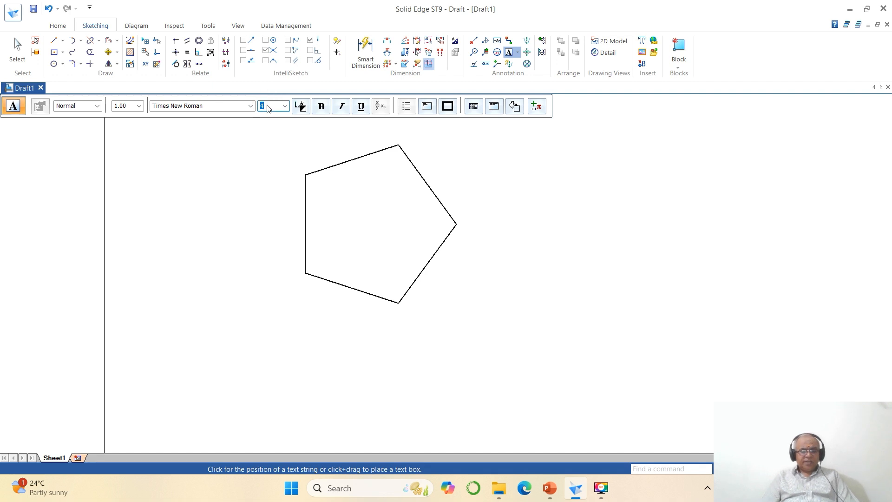
{"action": "key", "text": "Return"}
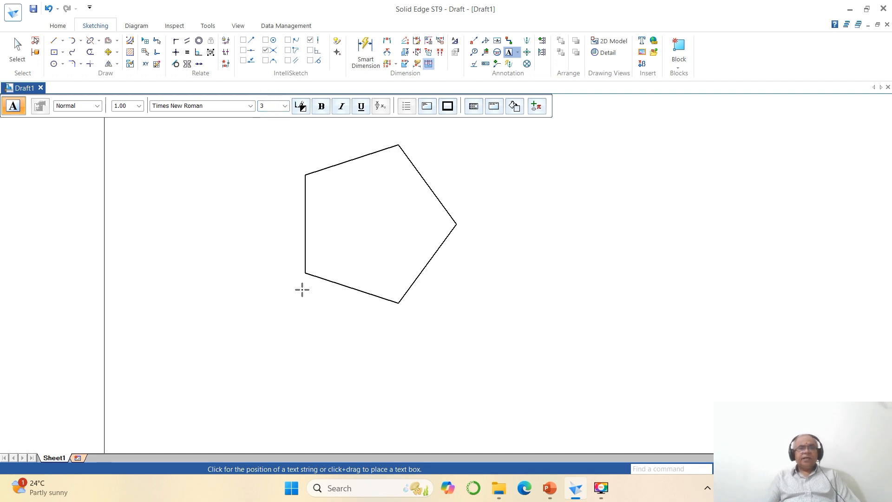
{"action": "left_click", "coordinate": [294, 284]}
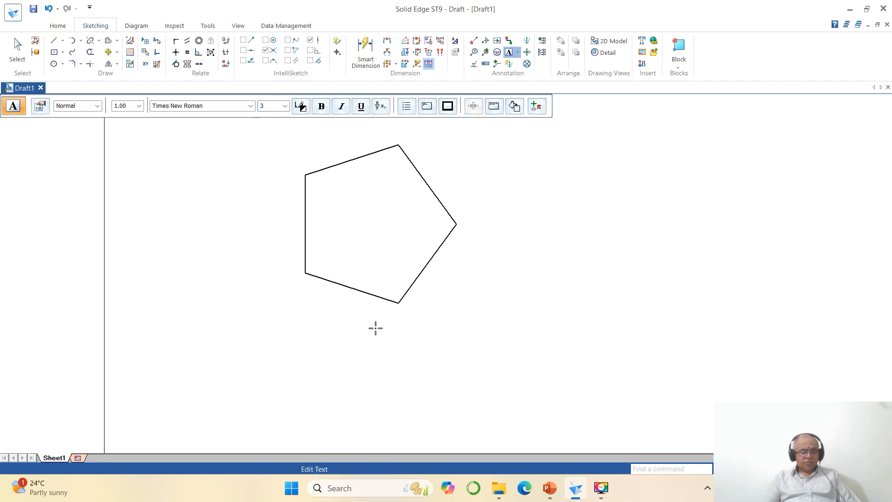
{"action": "type", "text": "a"}
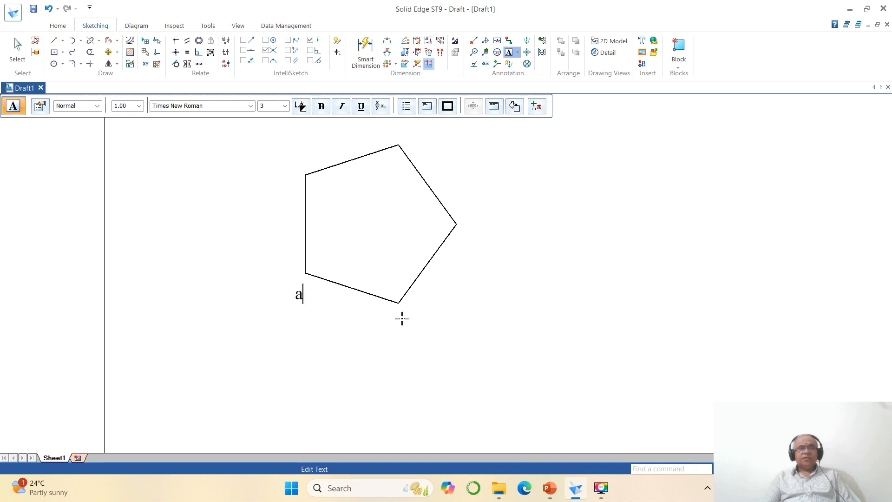
Step: Label the remaining pentagon vertices "b", "c", "d" and "e" counterclockwise from vertex a
{"action": "left_click", "coordinate": [401, 318]}
{"action": "left_click", "coordinate": [400, 317]}
{"action": "type", "text": "b"}
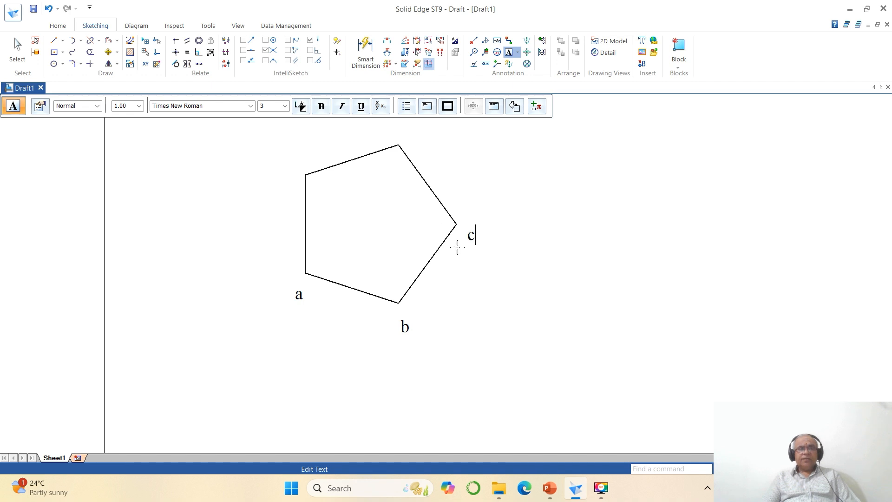
{"action": "left_click", "coordinate": [406, 147]}
{"action": "left_click", "coordinate": [406, 147]}
{"action": "type", "text": "d"}
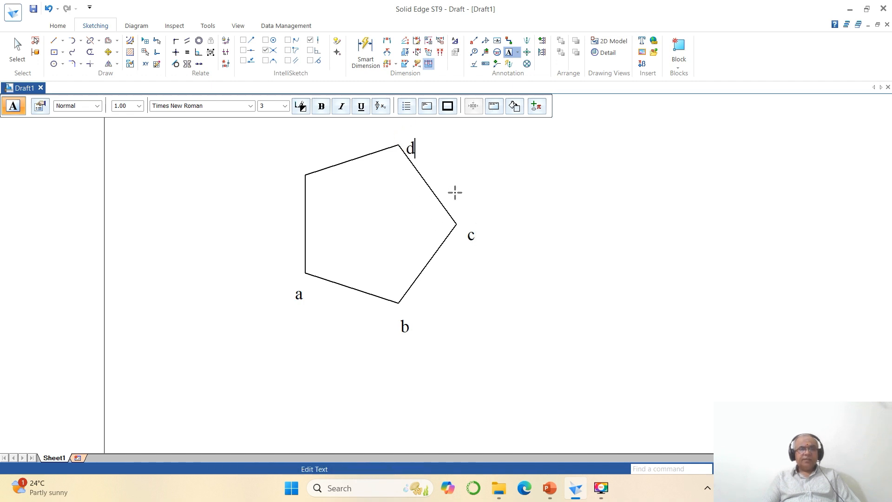
{"action": "double_click", "coordinate": [283, 171]}
{"action": "type", "text": "e"}
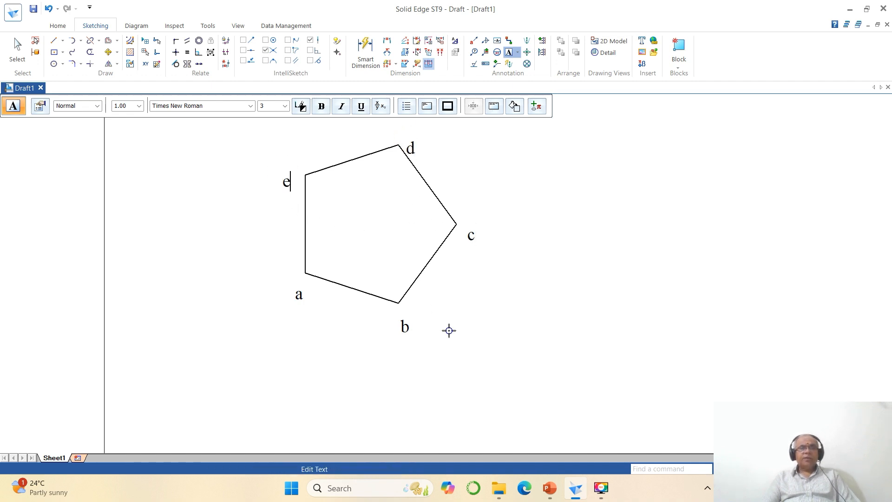
{"action": "left_click", "coordinate": [449, 331]}
Step: Move the labels "a" and "b" closer to their vertices, just below the pentagon's lower corners
{"action": "left_click", "coordinate": [108, 52]}
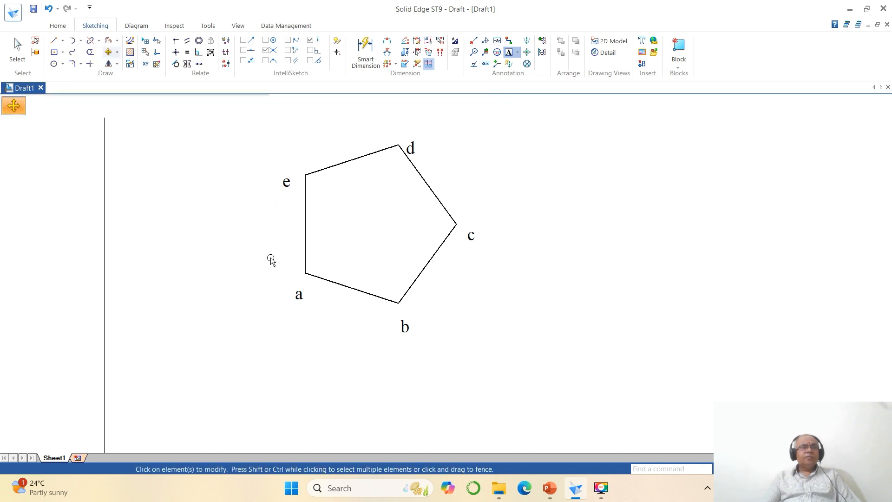
{"action": "left_click", "coordinate": [296, 303]}
{"action": "left_click", "coordinate": [292, 348]}
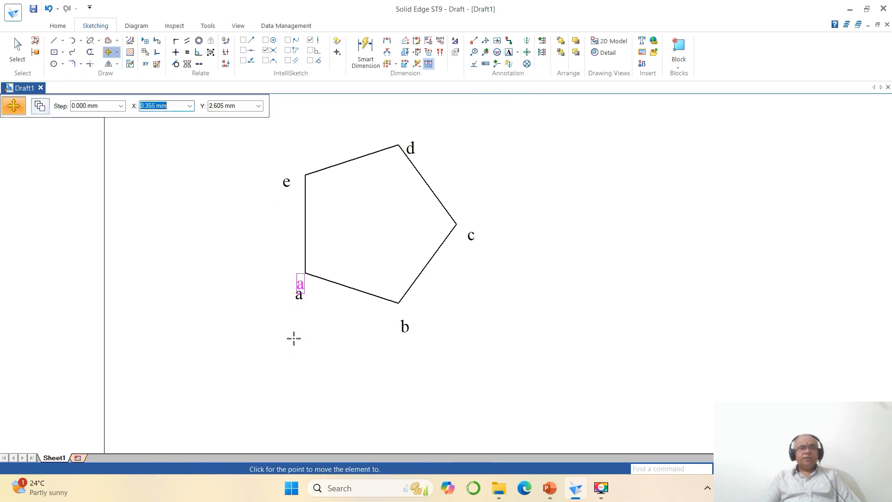
{"action": "left_click", "coordinate": [293, 336]}
{"action": "left_click", "coordinate": [406, 328]}
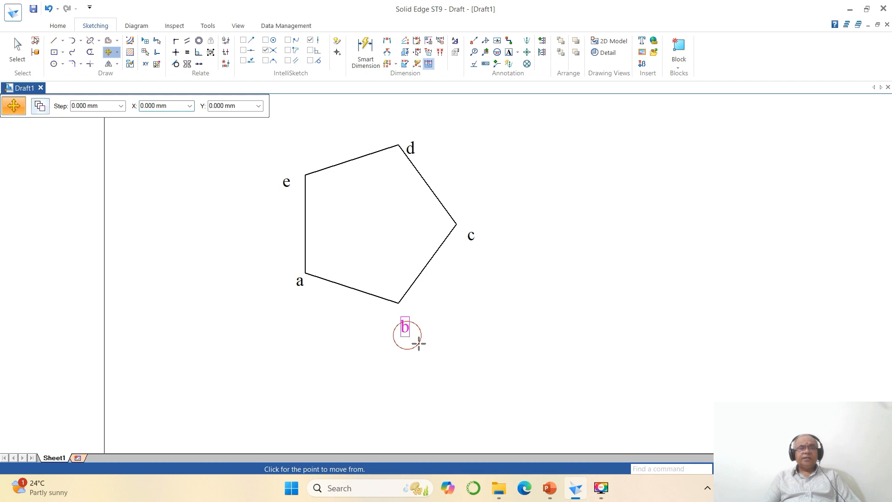
{"action": "left_click", "coordinate": [421, 349]}
{"action": "left_click", "coordinate": [415, 338]}
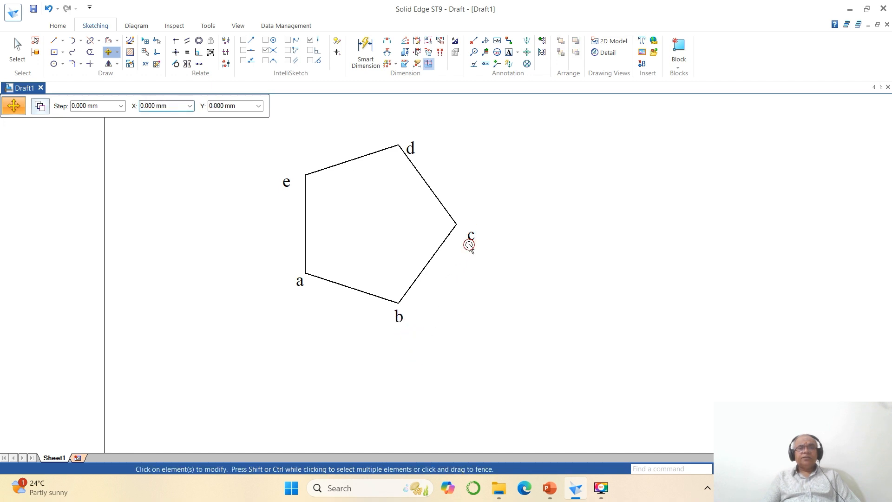
Step: Move the labels "c", "d" and "e" close to their vertices, just outside the pentagon's outline
{"action": "left_click", "coordinate": [470, 236]}
{"action": "left_click", "coordinate": [479, 274]}
{"action": "left_click", "coordinate": [468, 271]}
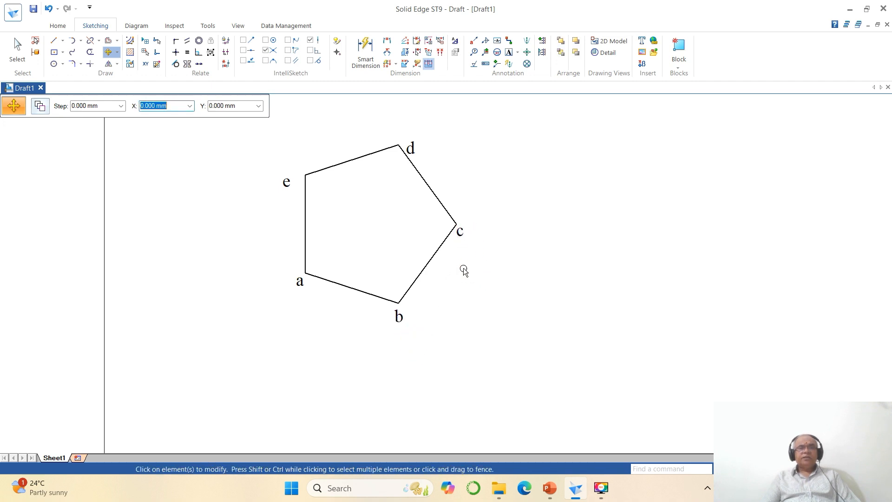
{"action": "left_click", "coordinate": [410, 147]}
{"action": "left_click", "coordinate": [428, 153]}
{"action": "left_click", "coordinate": [424, 144]}
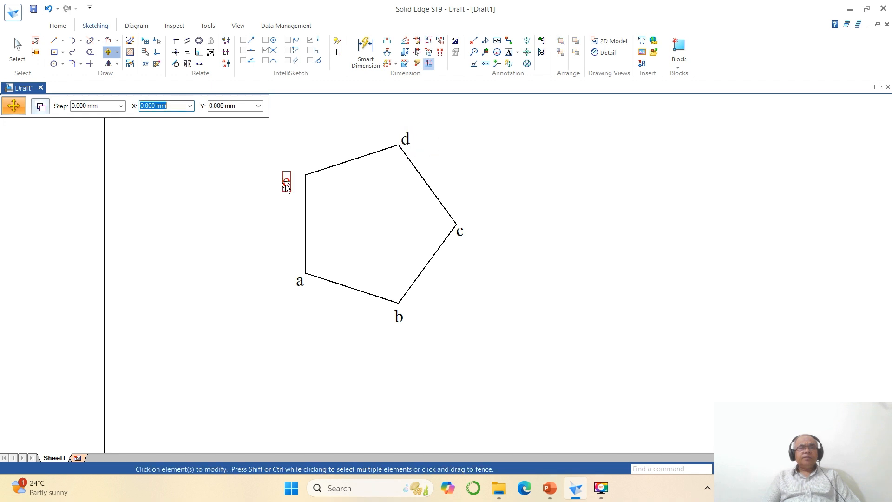
{"action": "left_click", "coordinate": [286, 181]}
{"action": "left_click", "coordinate": [281, 216]}
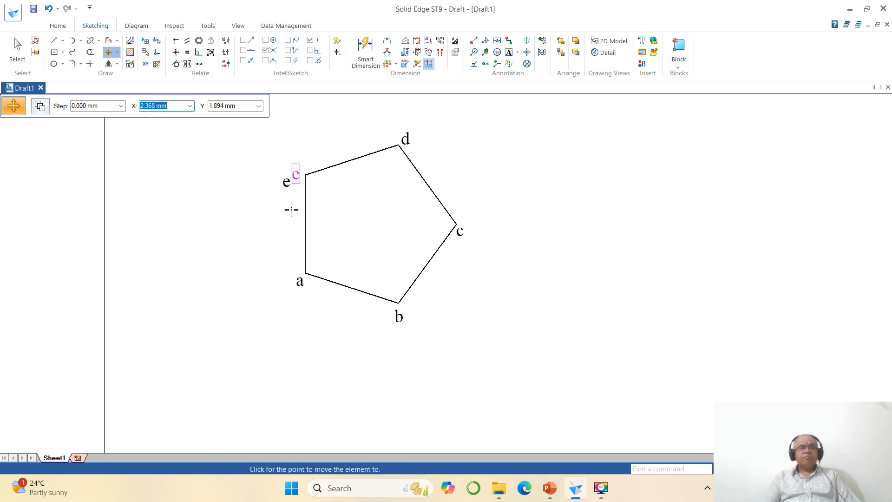
{"action": "left_click", "coordinate": [293, 203]}
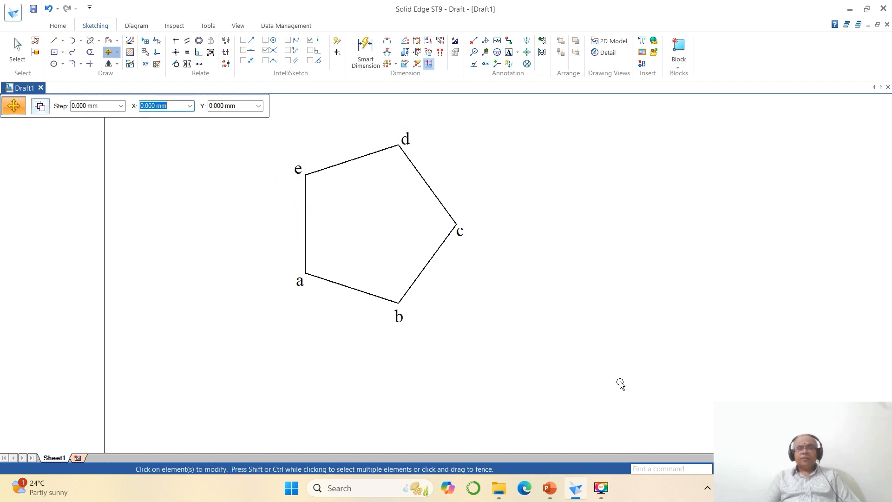
Step: Draw a vertical projector about 27.7 mm long from pentagon vertex e up past the horizontal reference line
{"action": "left_click", "coordinate": [785, 469]}
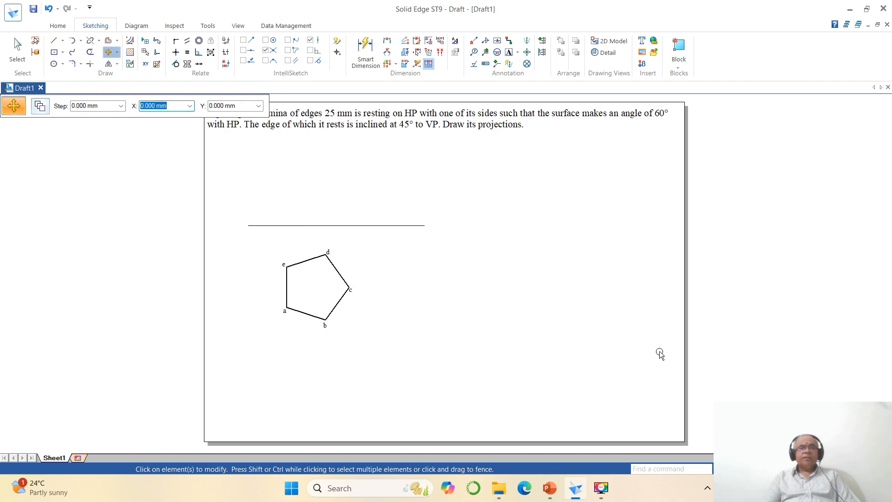
{"action": "left_click", "coordinate": [762, 469]}
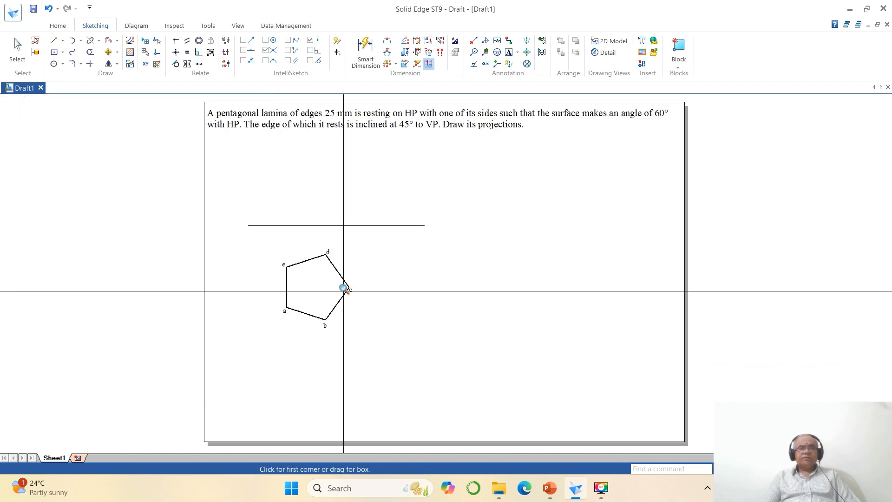
{"action": "left_click", "coordinate": [261, 210]}
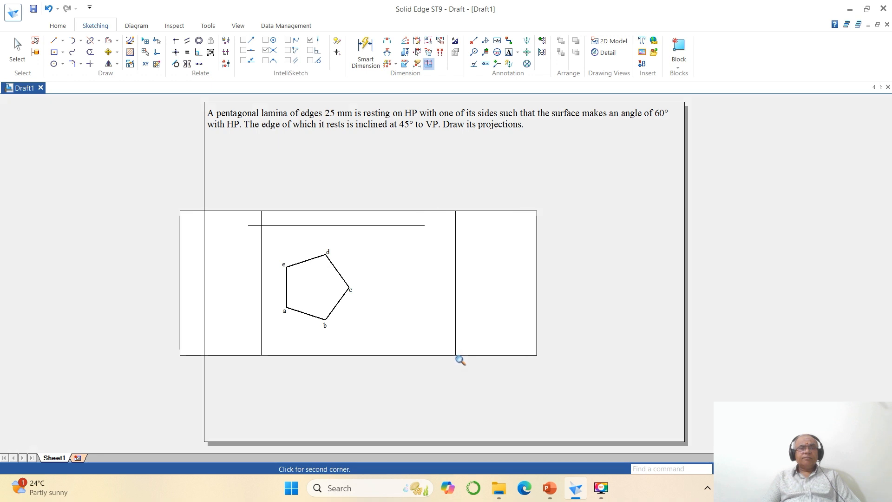
{"action": "left_click", "coordinate": [457, 360]}
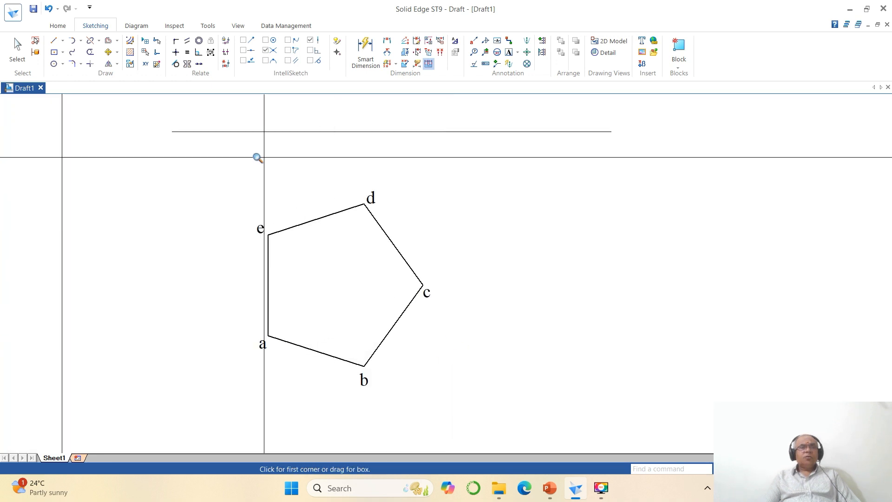
{"action": "left_click", "coordinate": [54, 41]}
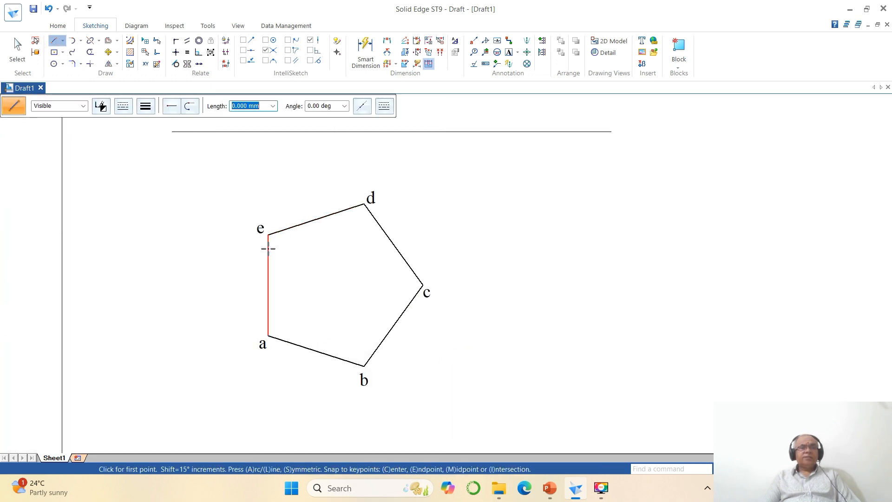
{"action": "left_click", "coordinate": [269, 233]}
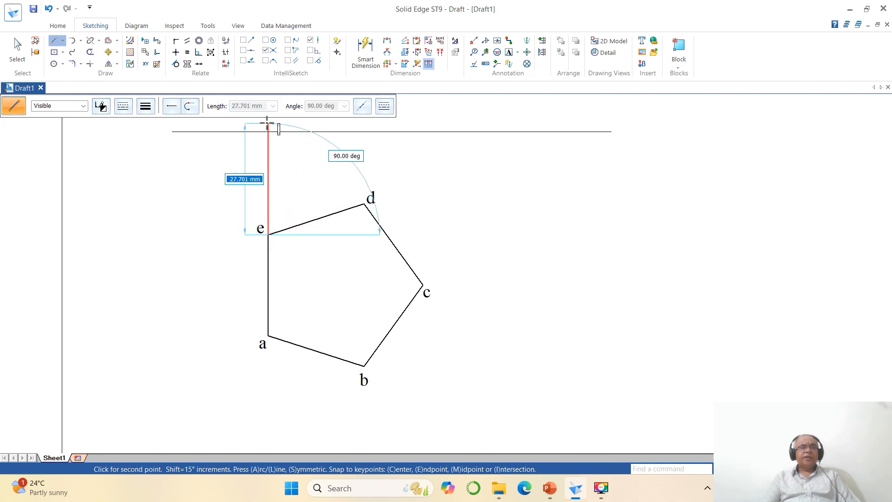
{"action": "left_click", "coordinate": [268, 124]}
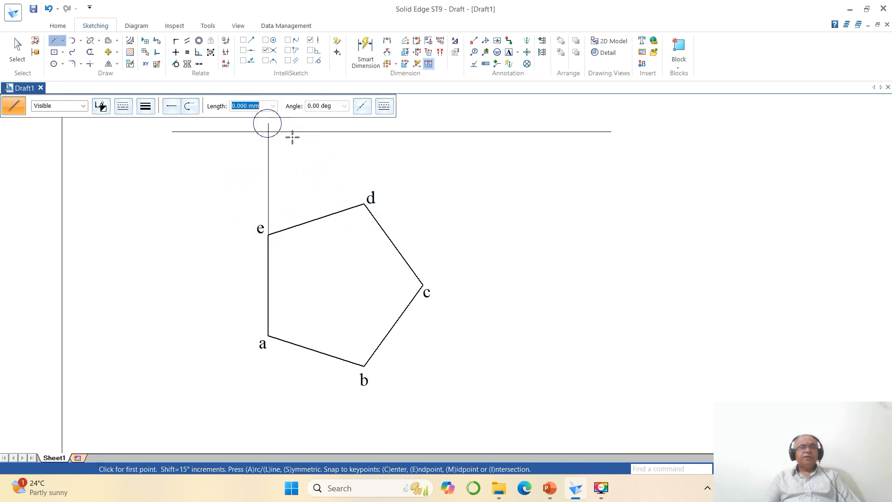
Step: Draw vertical projectors from vertex b through d, and from vertex c, up past the reference line
{"action": "left_click", "coordinate": [364, 366]}
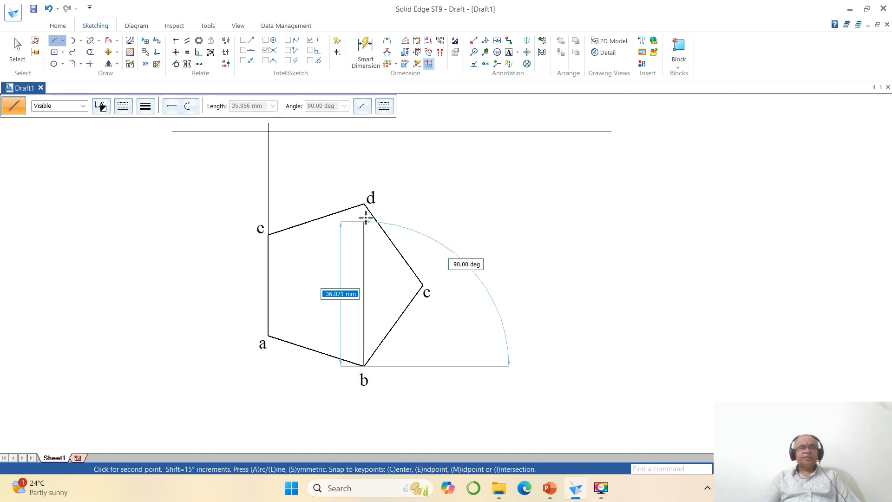
{"action": "left_click", "coordinate": [365, 124]}
{"action": "right_click", "coordinate": [365, 122]}
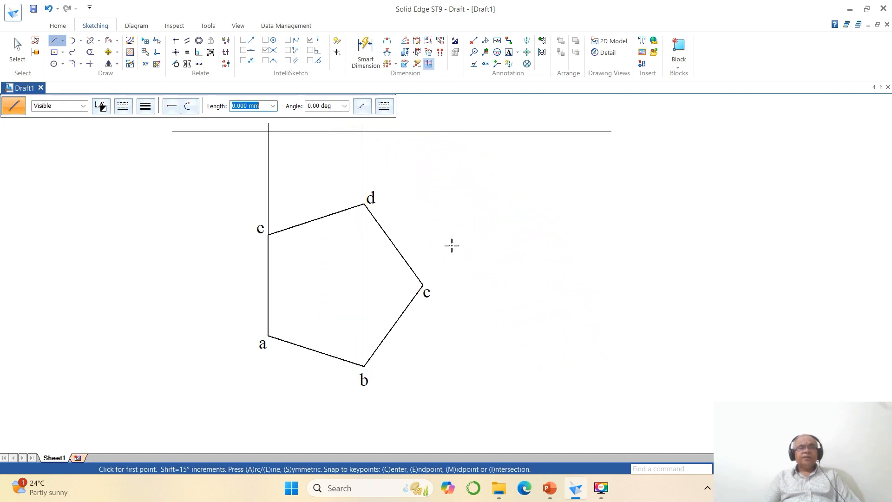
{"action": "left_click", "coordinate": [421, 284]}
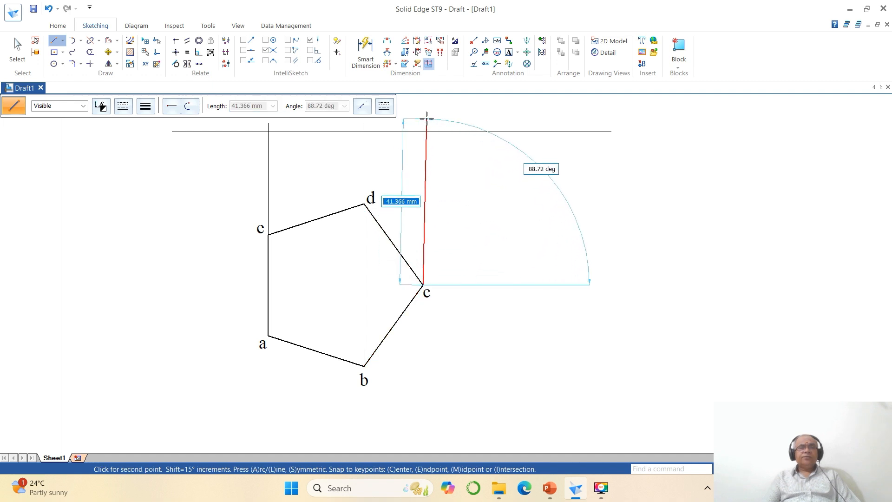
{"action": "left_click", "coordinate": [423, 115]}
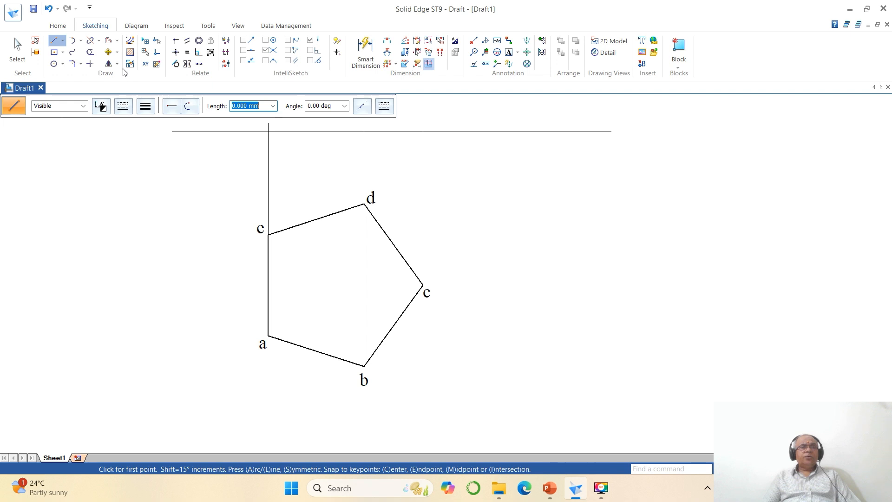
Step: Trim the projector ends above the reference line and the reference line's portions outside the two outer projectors
{"action": "left_click", "coordinate": [90, 52]}
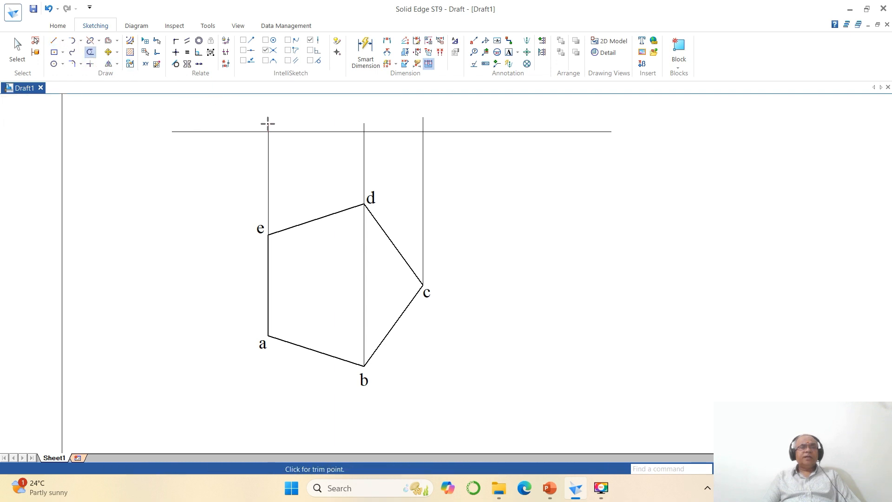
{"action": "left_click", "coordinate": [360, 122]}
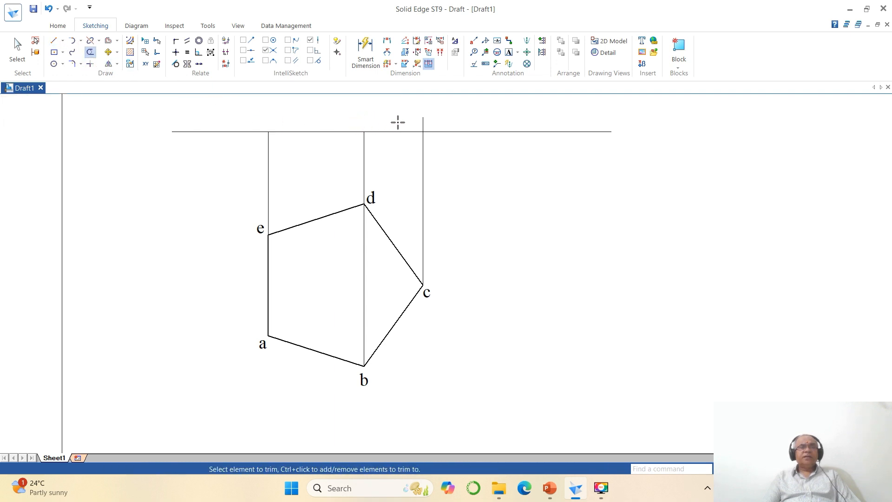
{"action": "left_click", "coordinate": [422, 120]}
{"action": "left_click", "coordinate": [215, 132]}
{"action": "left_click", "coordinate": [464, 135]}
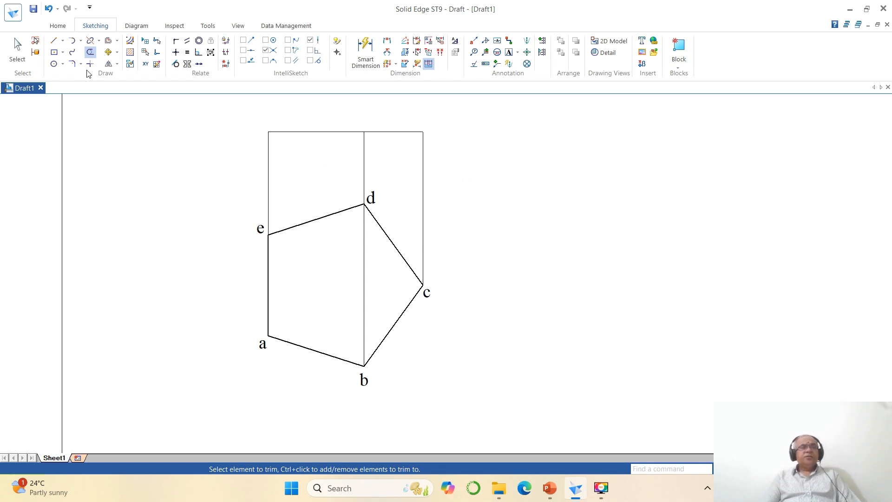
Step: Set the line width of the horizontal front-view line above the pentagon to 0.50 mm
{"action": "left_click", "coordinate": [18, 49]}
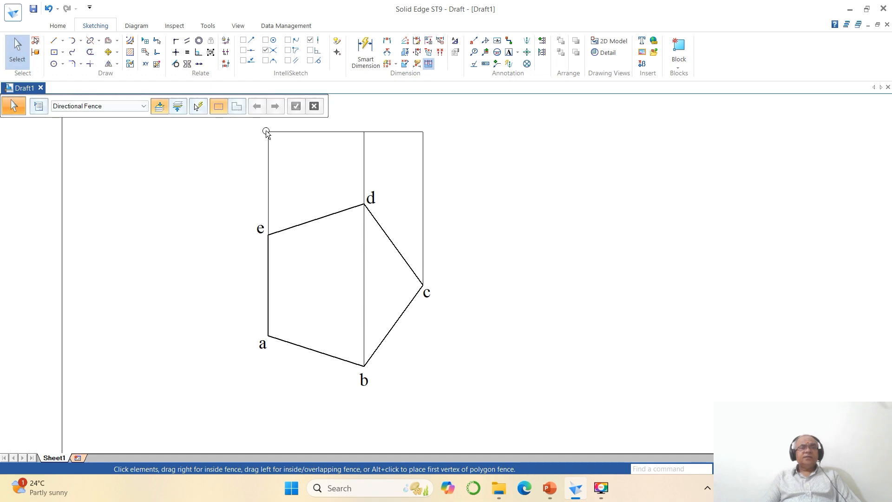
{"action": "left_click", "coordinate": [290, 132]}
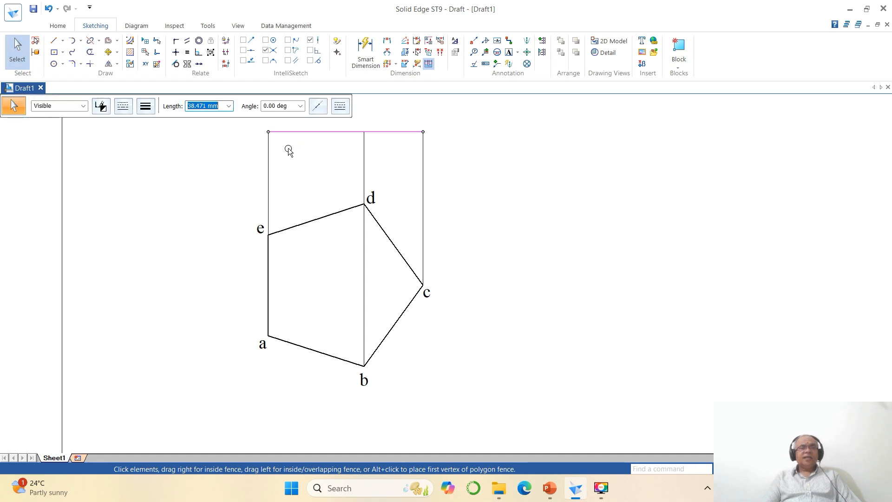
{"action": "left_click", "coordinate": [146, 111]}
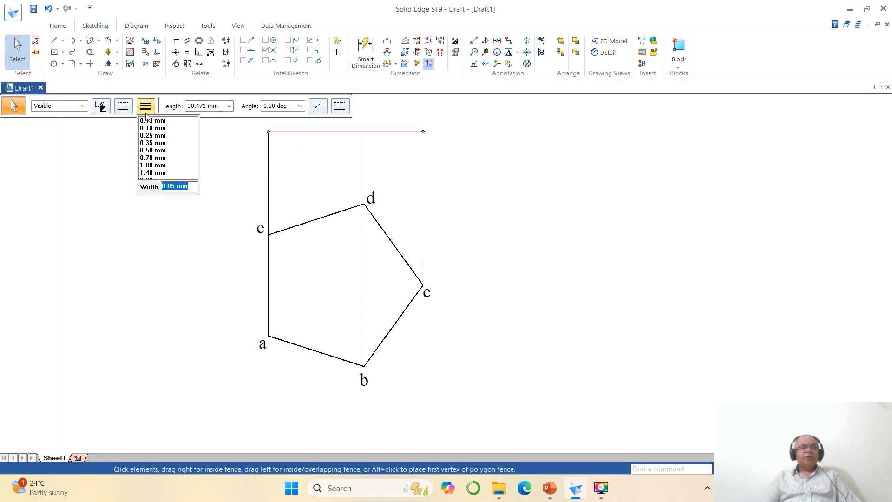
{"action": "left_click", "coordinate": [151, 151]}
{"action": "left_click", "coordinate": [563, 200]}
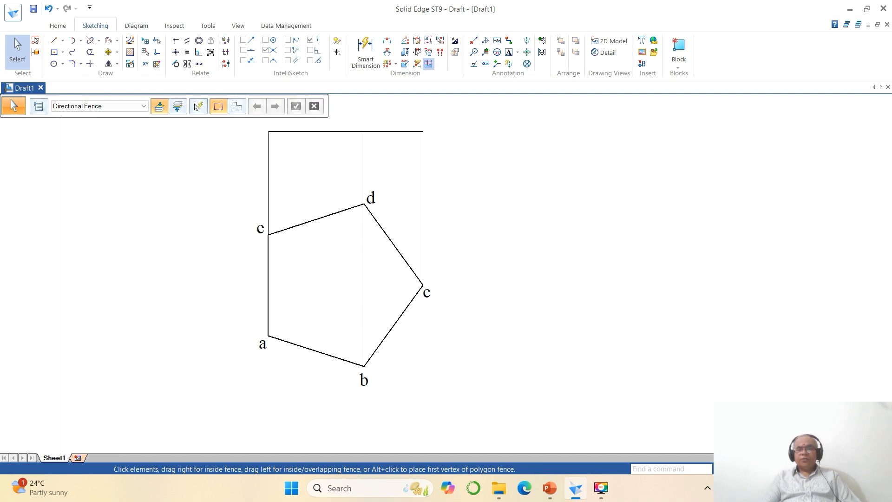
Step: Label the front-view points "a'", "b'", "c'", "(d')" and "(e')" above their projectors in Times New Roman text of size 3
{"action": "left_click", "coordinate": [754, 469]}
{"action": "left_click", "coordinate": [730, 469]}
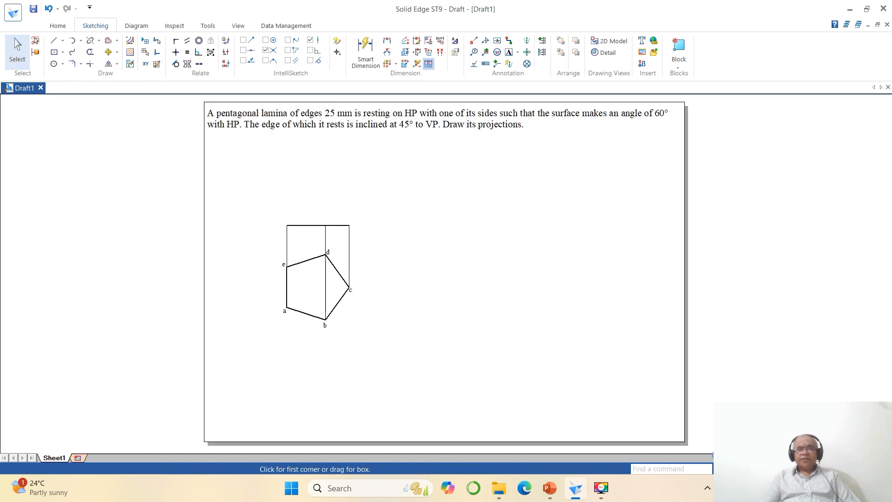
{"action": "left_click", "coordinate": [248, 131]}
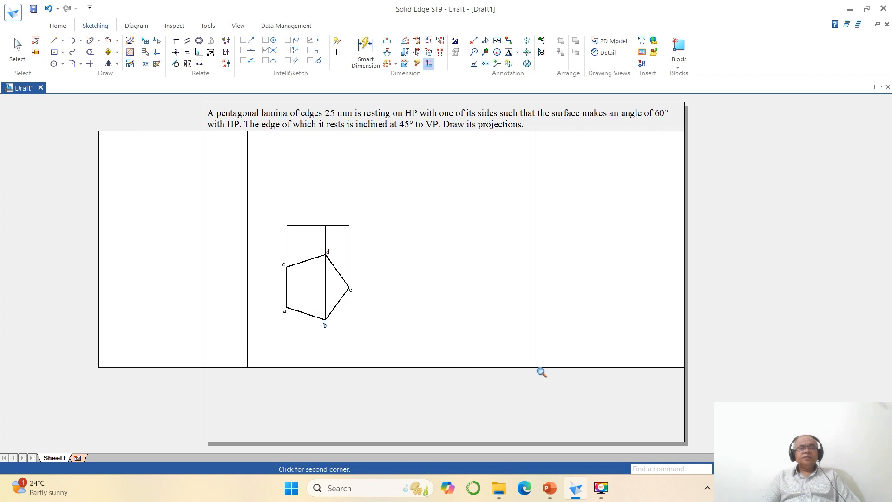
{"action": "left_click", "coordinate": [542, 369]}
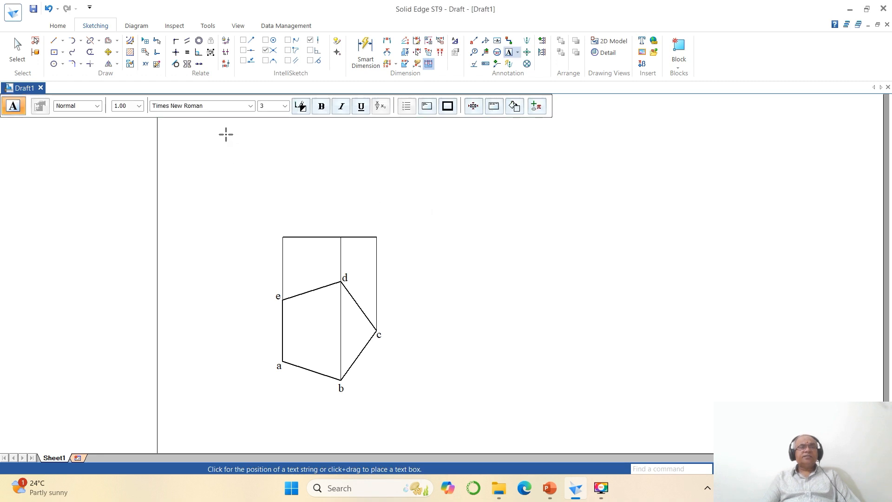
{"action": "left_click", "coordinate": [282, 226]}
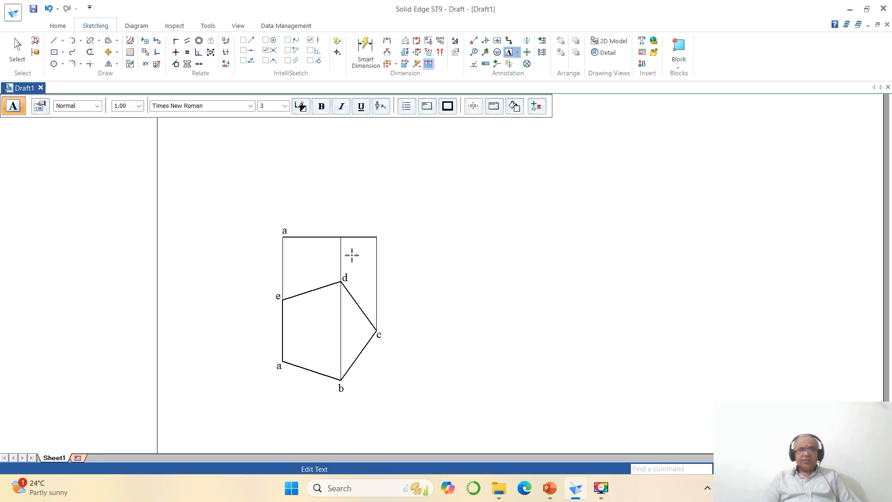
{"action": "left_click", "coordinate": [338, 228]}
{"action": "type", "text": "b'"}
{"action": "left_click", "coordinate": [378, 231]}
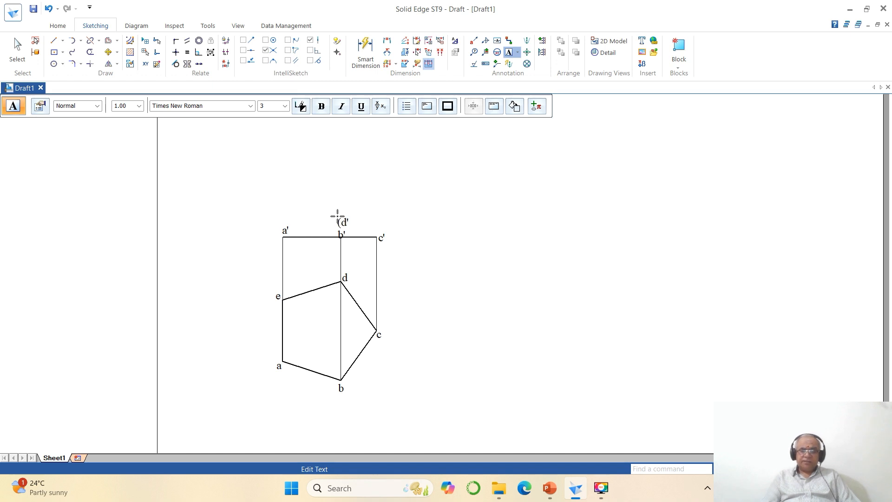
{"action": "left_click", "coordinate": [278, 219]}
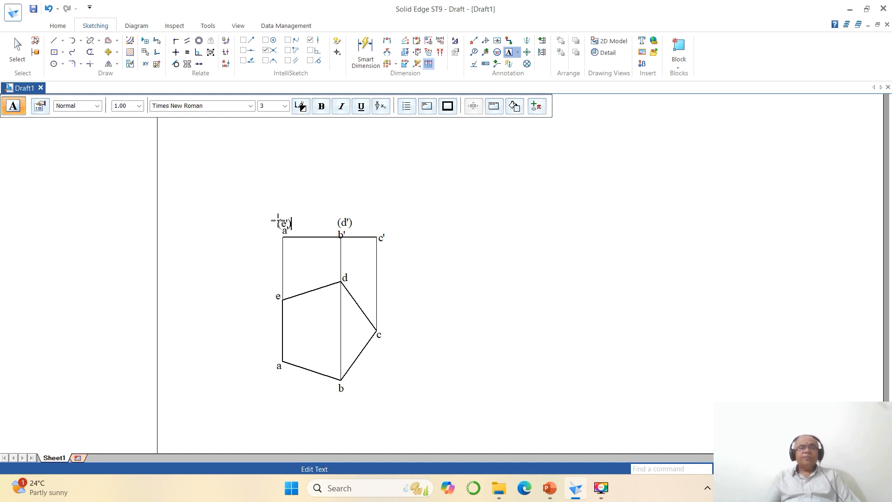
{"action": "left_click", "coordinate": [370, 201]}
Step: Separate the overlapping labels "(e')" and "a'" by moving "(e')" higher and "a'" slightly outward above the line's starting corner
{"action": "left_click", "coordinate": [753, 468]}
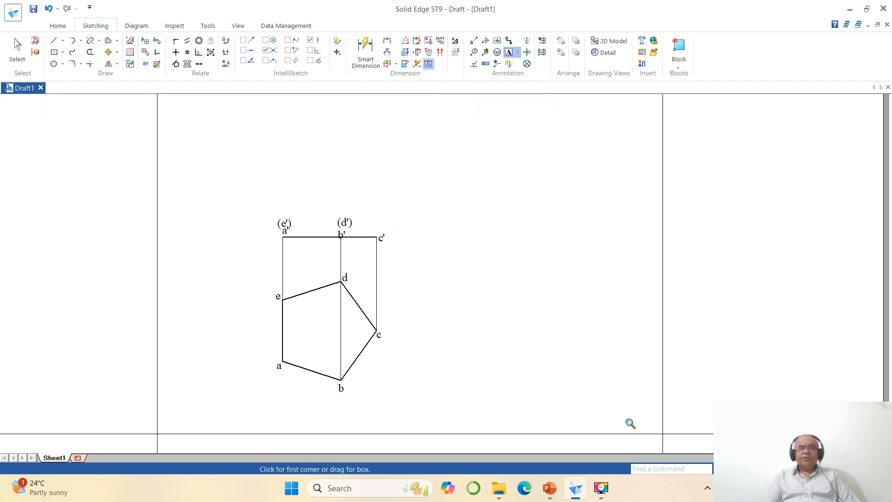
{"action": "left_click", "coordinate": [251, 194]}
{"action": "left_click", "coordinate": [432, 265]}
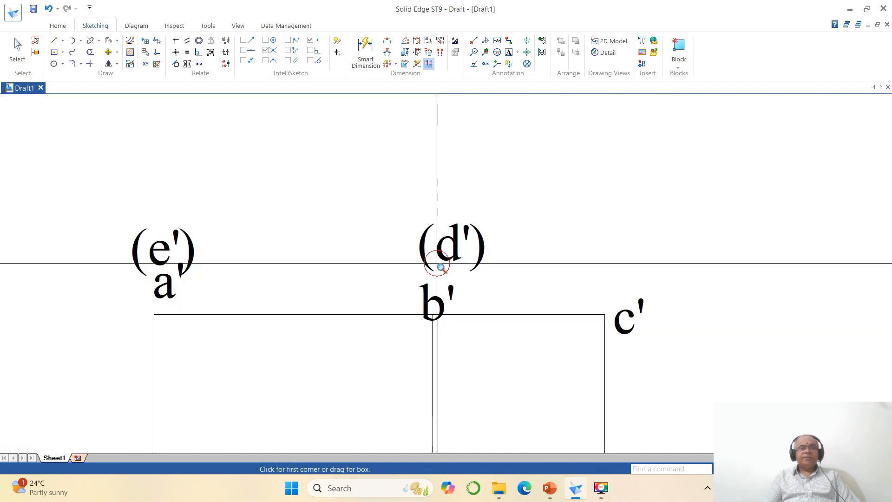
{"action": "left_click", "coordinate": [107, 52]}
{"action": "left_click", "coordinate": [203, 261]}
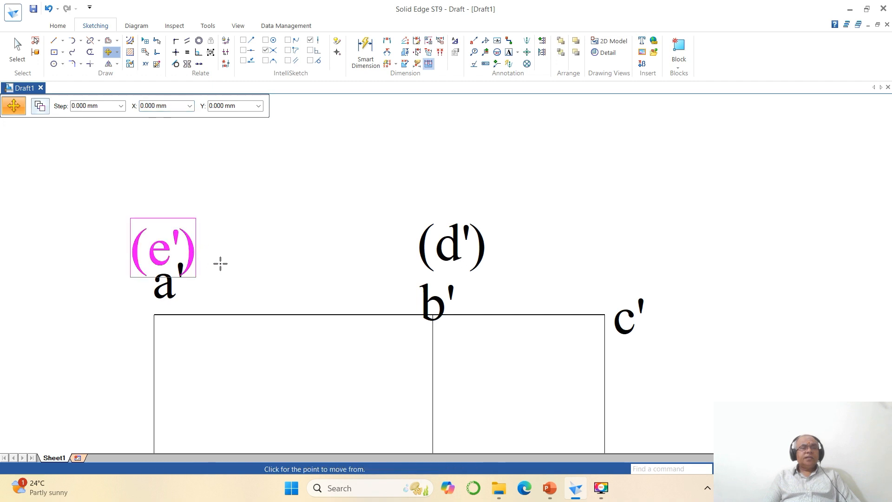
{"action": "left_click", "coordinate": [220, 261]}
{"action": "left_click", "coordinate": [208, 209]}
{"action": "left_click", "coordinate": [183, 285]}
{"action": "left_click", "coordinate": [226, 291]}
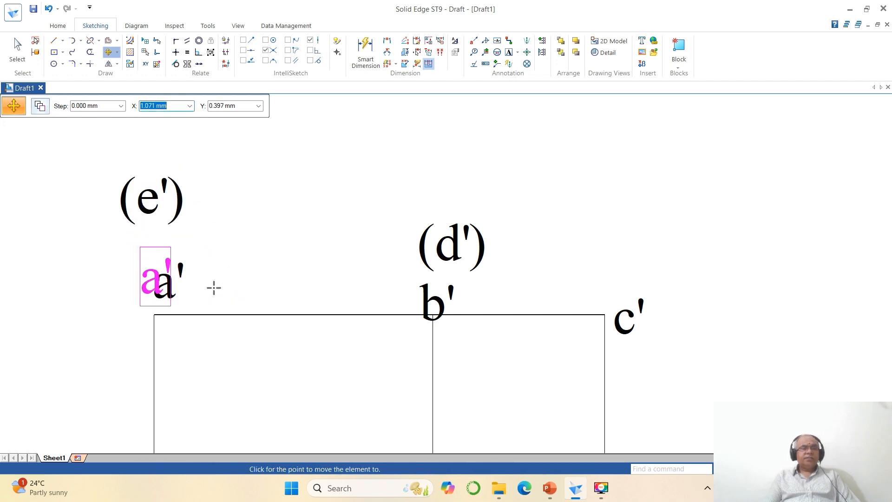
{"action": "left_click", "coordinate": [215, 290]}
Step: Move the label "(d')" higher and lift "b'" clear of the front-view line at the middle projector
{"action": "left_click", "coordinate": [458, 266]}
{"action": "left_click", "coordinate": [458, 266]}
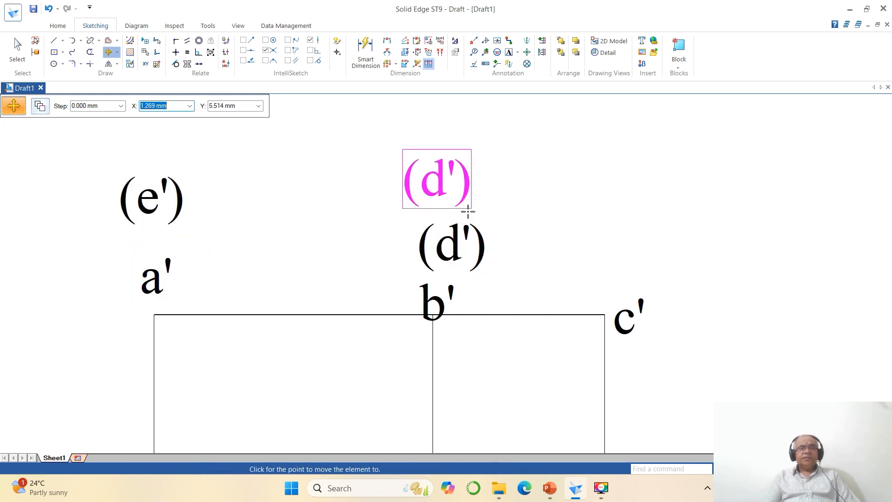
{"action": "left_click", "coordinate": [444, 205]}
{"action": "left_click", "coordinate": [448, 292]}
{"action": "left_click", "coordinate": [487, 287]}
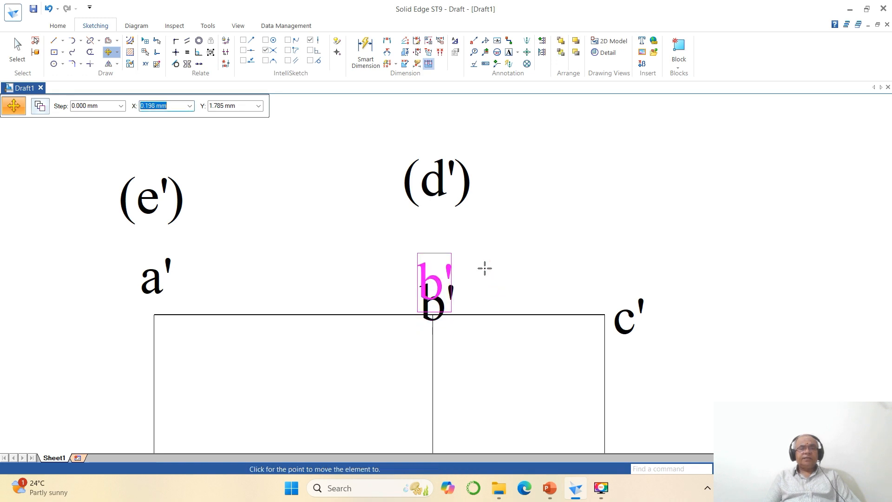
{"action": "left_click", "coordinate": [485, 267]}
Step: Lower the labels "(d')" and "(e')" so they sit just above "b'" and "a'"
{"action": "left_click", "coordinate": [464, 200]}
{"action": "left_click", "coordinate": [486, 219]}
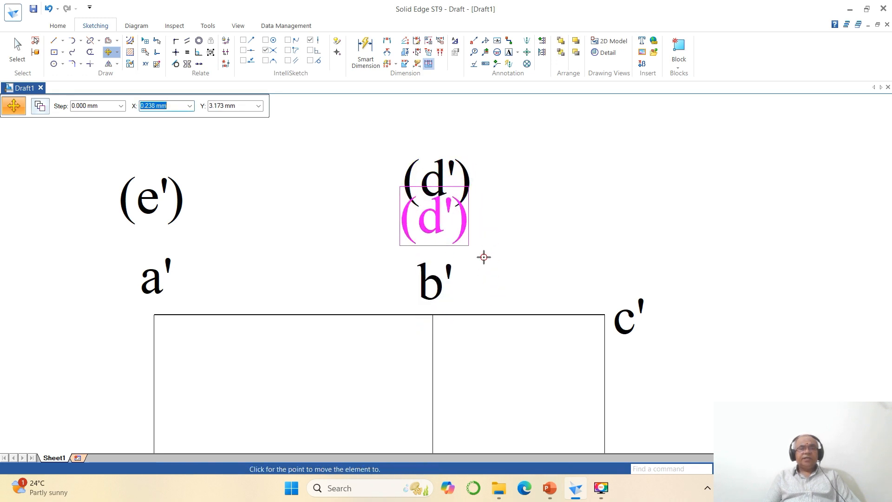
{"action": "left_click", "coordinate": [484, 256]}
{"action": "left_click", "coordinate": [181, 221]}
{"action": "left_click", "coordinate": [210, 229]}
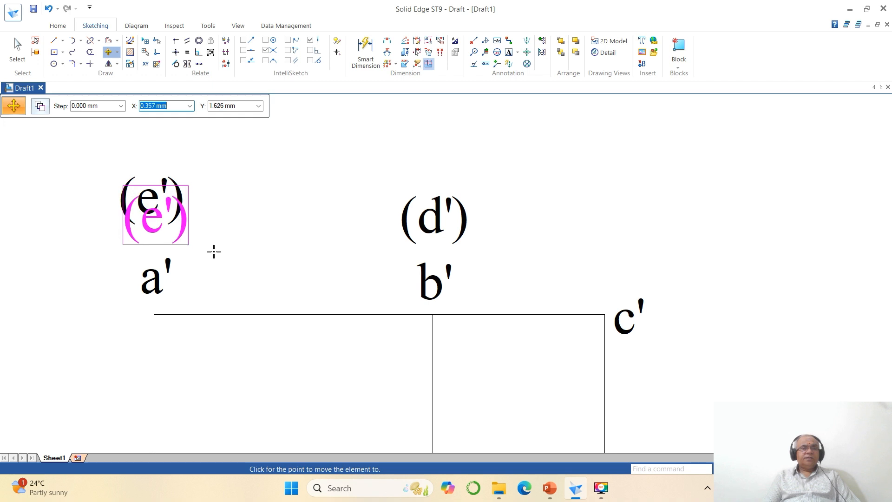
{"action": "left_click", "coordinate": [213, 256]}
Step: Move the label "c'" above the end of the front-view line, level with "a'" and "b'"
{"action": "left_click", "coordinate": [631, 330]}
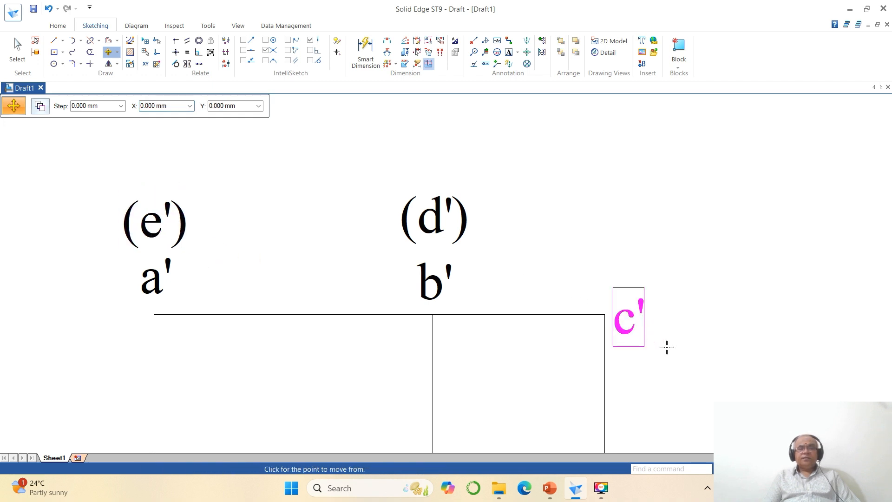
{"action": "left_click", "coordinate": [671, 349]}
{"action": "left_click", "coordinate": [655, 315]}
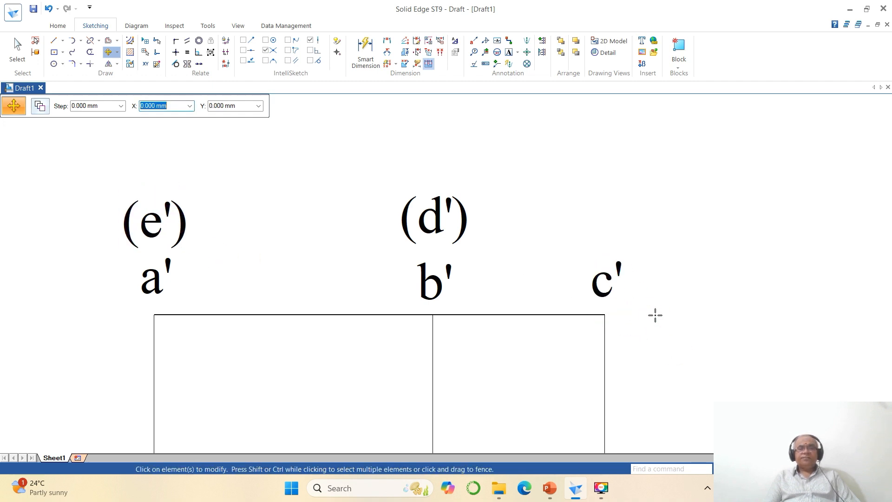
{"action": "left_click", "coordinate": [18, 60]}
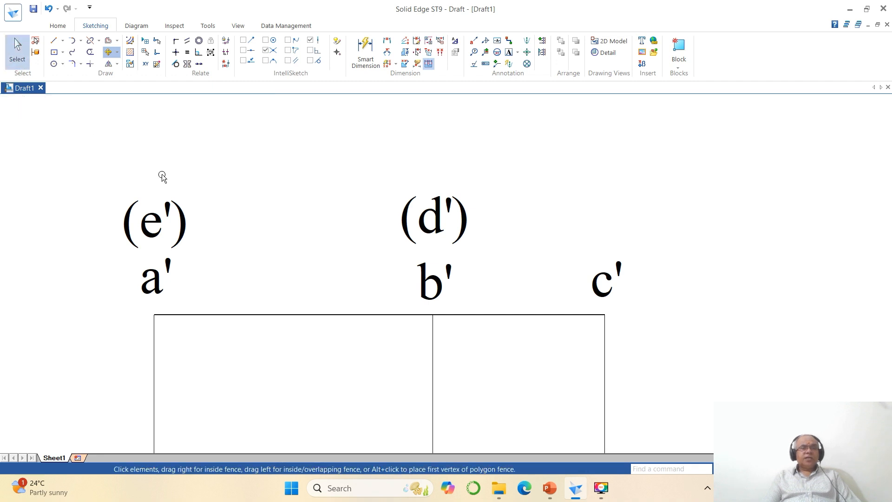
Step: Split the front-view line at b' into two separate segments
{"action": "left_click", "coordinate": [90, 40]}
{"action": "left_click", "coordinate": [294, 315]}
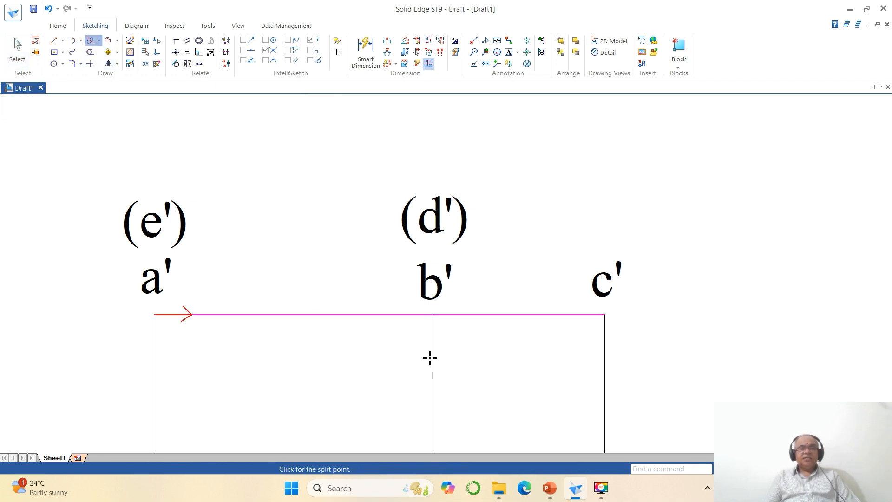
{"action": "left_click", "coordinate": [434, 315]}
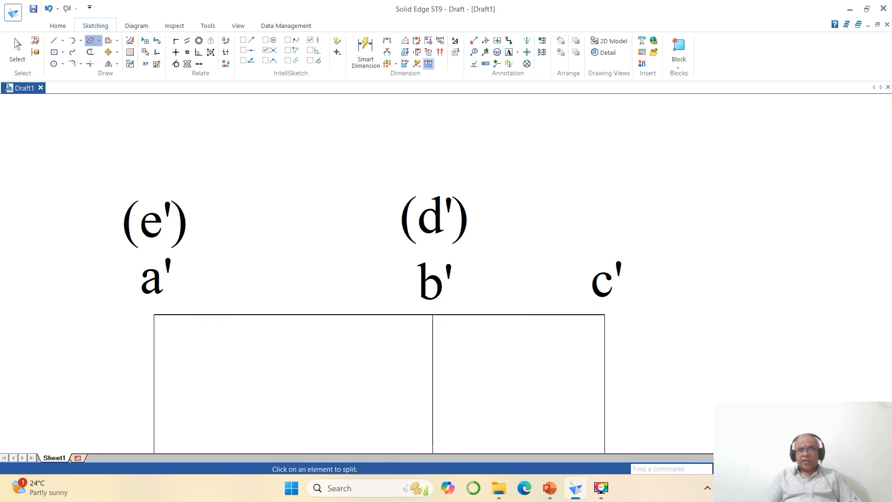
{"action": "left_click", "coordinate": [775, 469]}
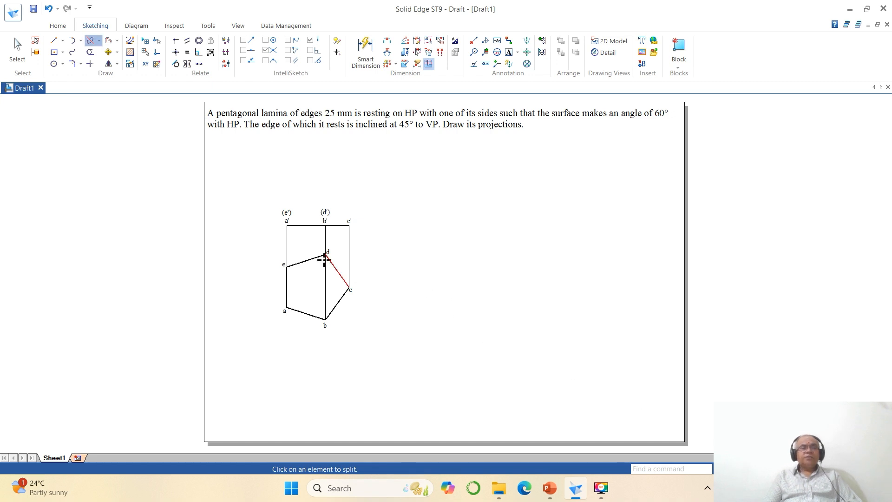
{"action": "left_click", "coordinate": [17, 47]}
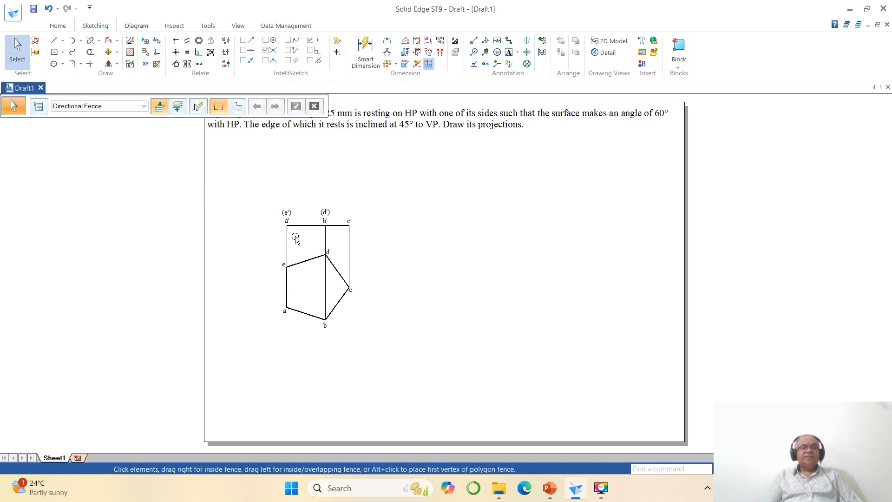
{"action": "left_click", "coordinate": [303, 226]}
{"action": "left_click", "coordinate": [339, 226]}
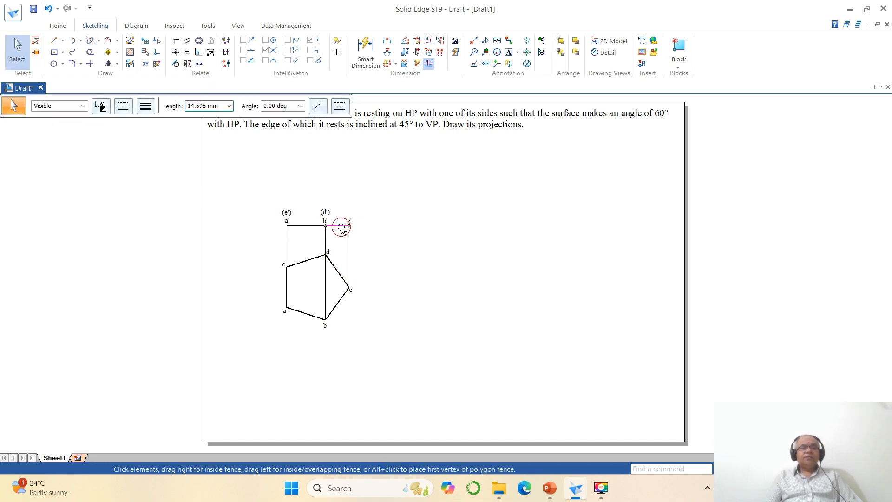
{"action": "left_click", "coordinate": [560, 277]}
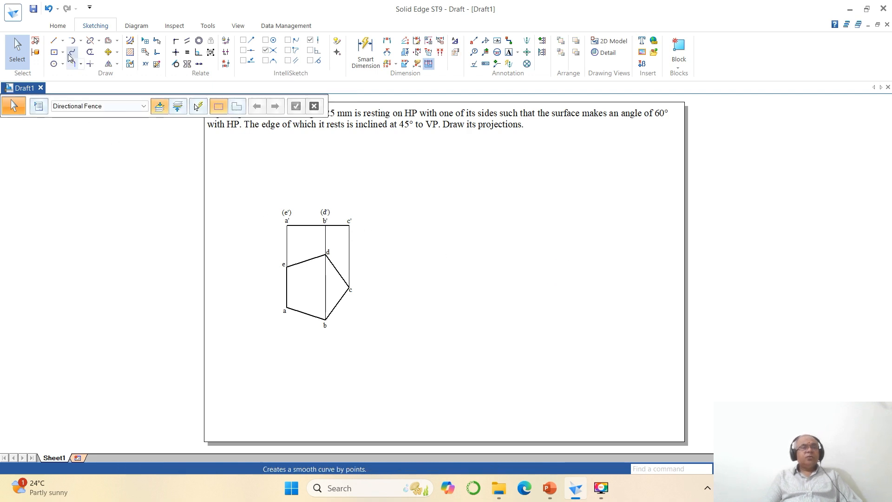
Step: Draw a horizontal reference line from a' outward, in line with the front view and away from b'
{"action": "left_click", "coordinate": [53, 45]}
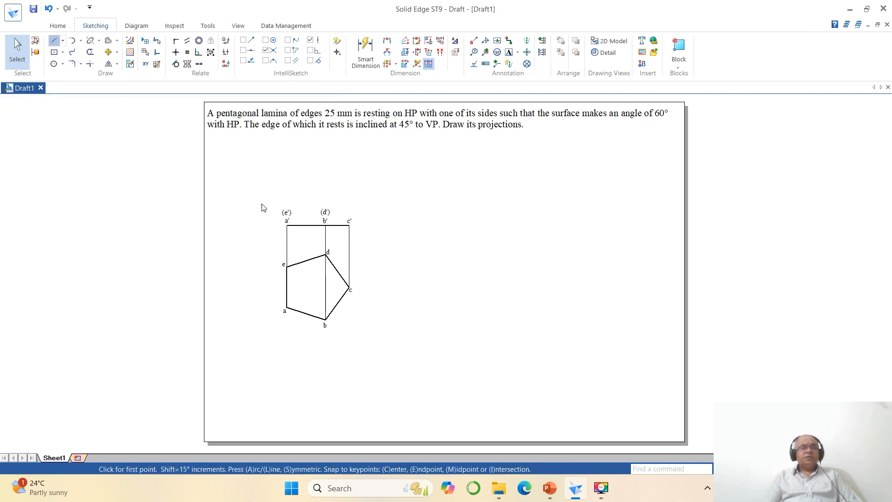
{"action": "left_click", "coordinate": [286, 225]}
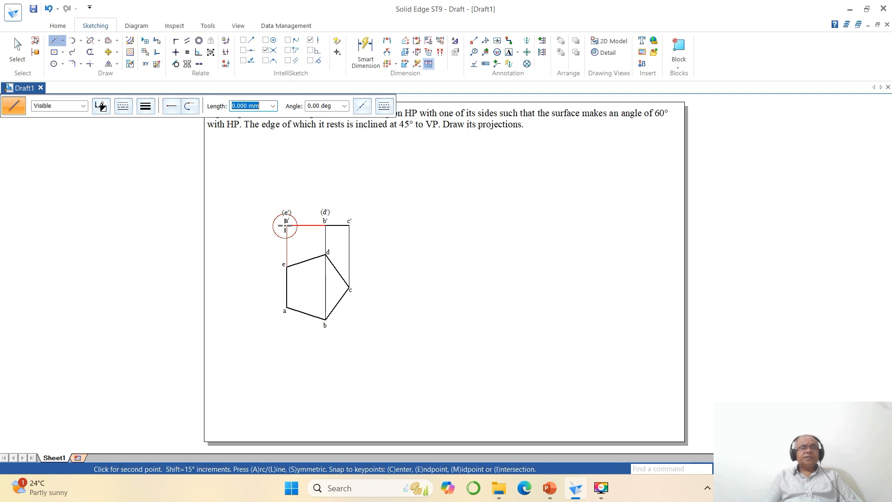
{"action": "left_click", "coordinate": [242, 225]}
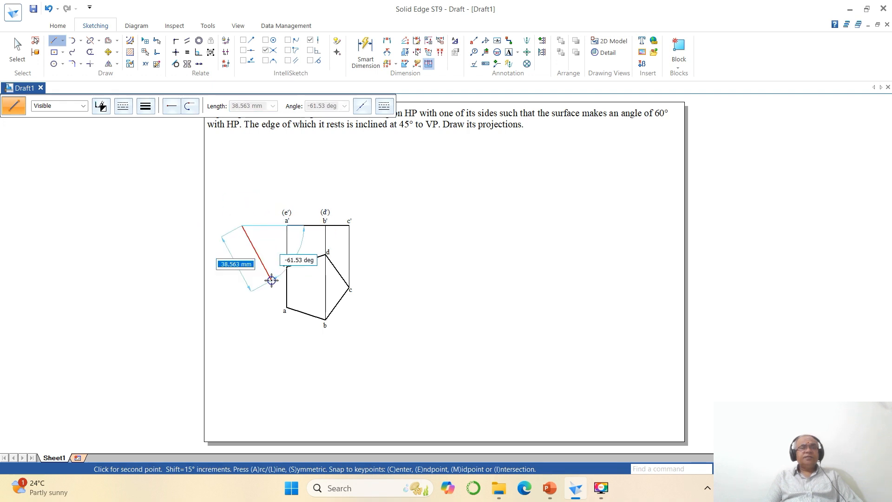
{"action": "right_click", "coordinate": [272, 280]}
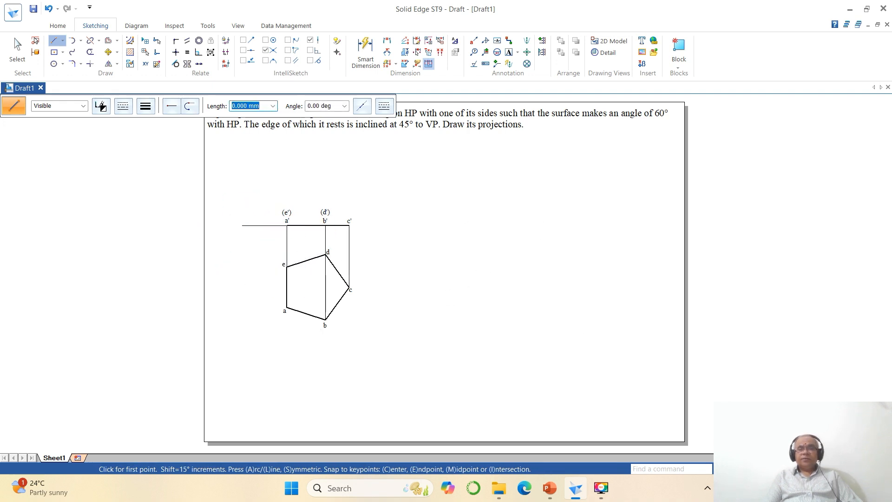
Step: Move the whole figure with its labels and projectors about 26 mm right and 7 mm down on the sheet
{"action": "left_click", "coordinate": [108, 51]}
{"action": "mouse_move", "coordinate": [224, 190]}
{"action": "left_mouse_down"}
{"action": "mouse_move", "coordinate": [423, 348]}
{"action": "mouse_move", "coordinate": [412, 349]}
{"action": "left_mouse_up"}
{"action": "left_click", "coordinate": [393, 341]}
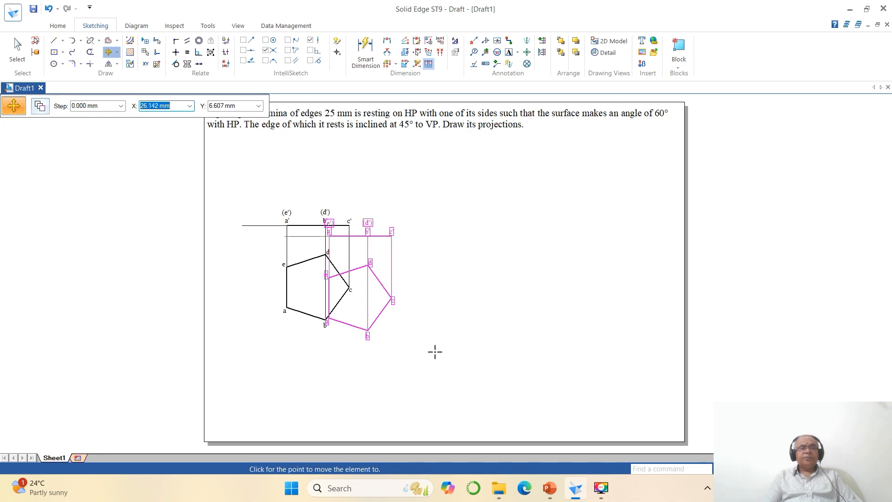
{"action": "left_click", "coordinate": [435, 352]}
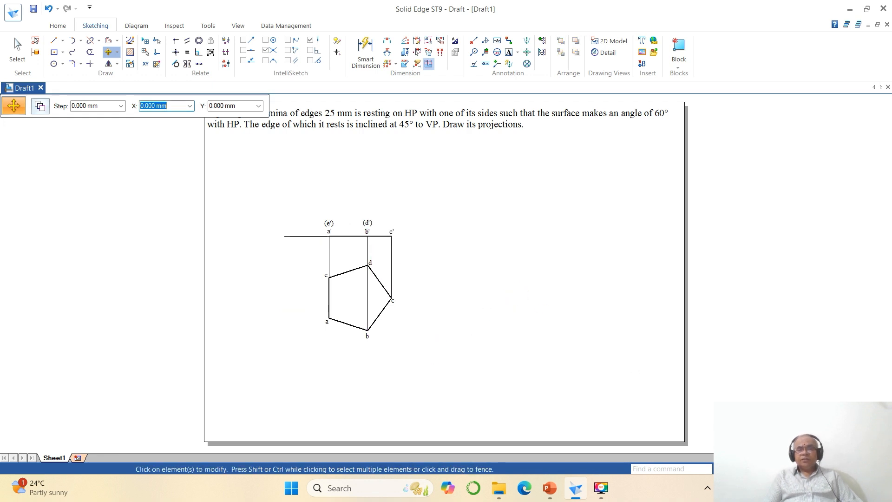
Step: Label the free end of the reference line with the texts "X", "VP" above it and "HP" below it
{"action": "left_click", "coordinate": [740, 469]}
{"action": "left_click", "coordinate": [273, 195]}
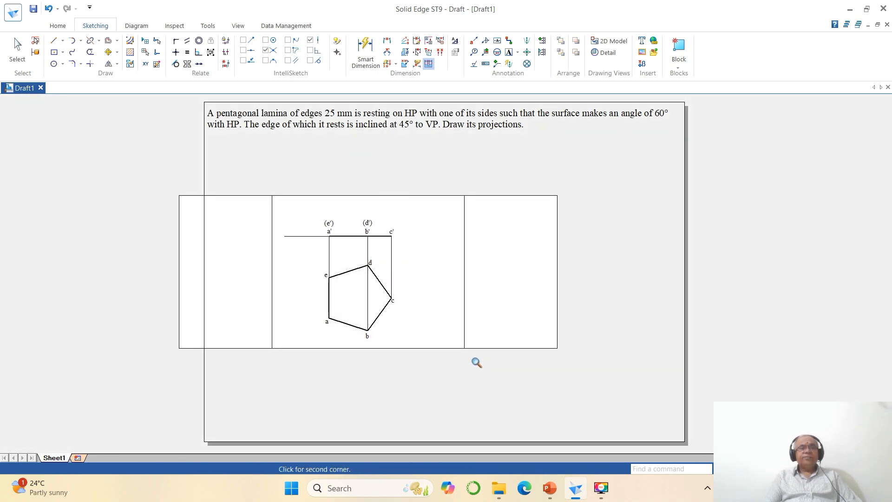
{"action": "left_click", "coordinate": [500, 370]}
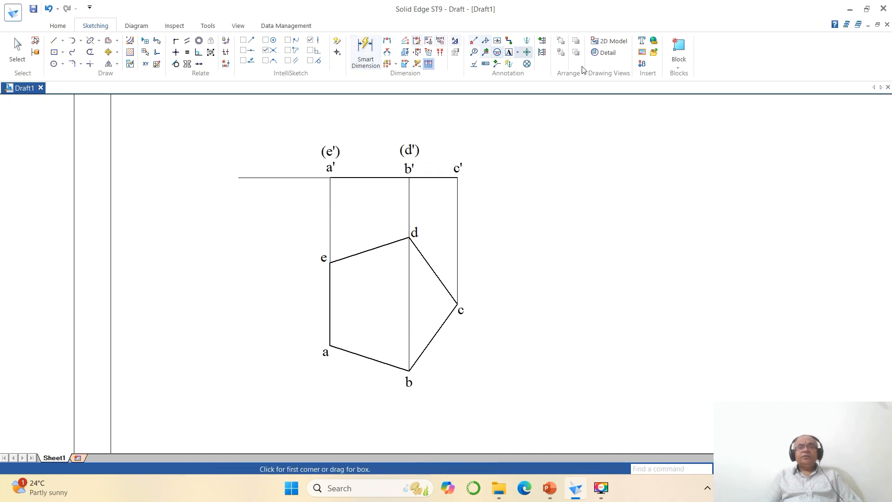
{"action": "left_click", "coordinate": [509, 52]}
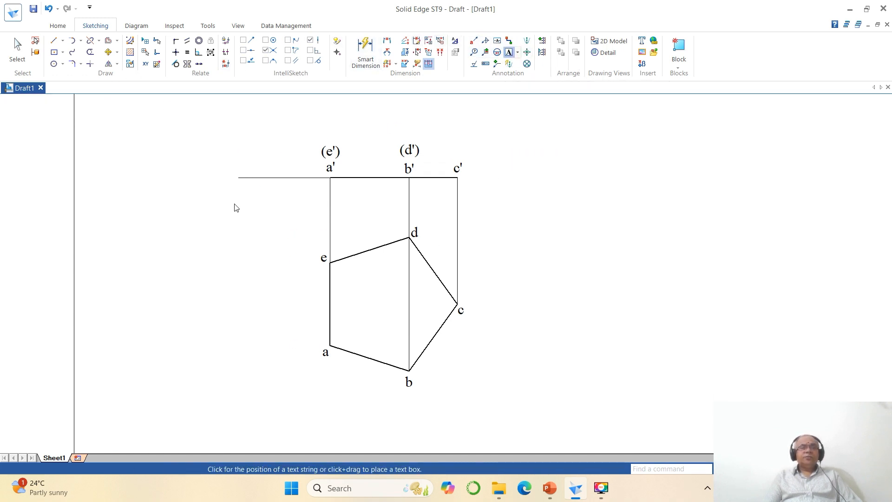
{"action": "left_click", "coordinate": [224, 179]}
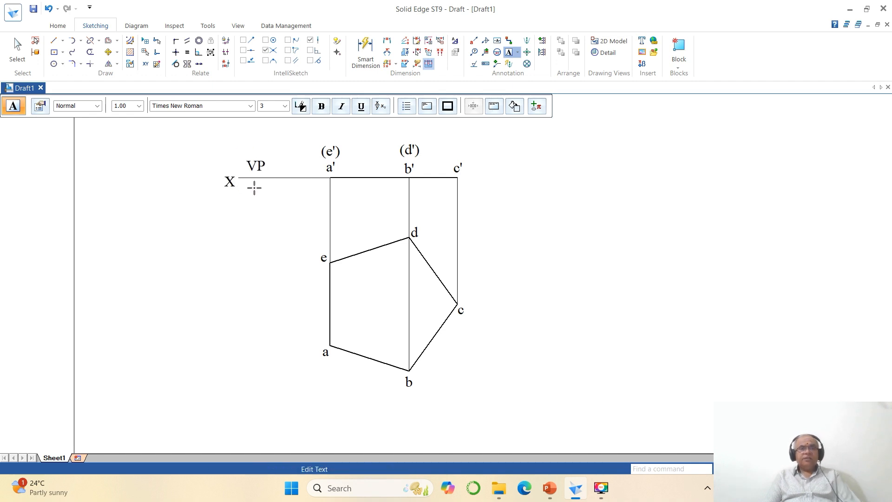
{"action": "left_click", "coordinate": [302, 213]}
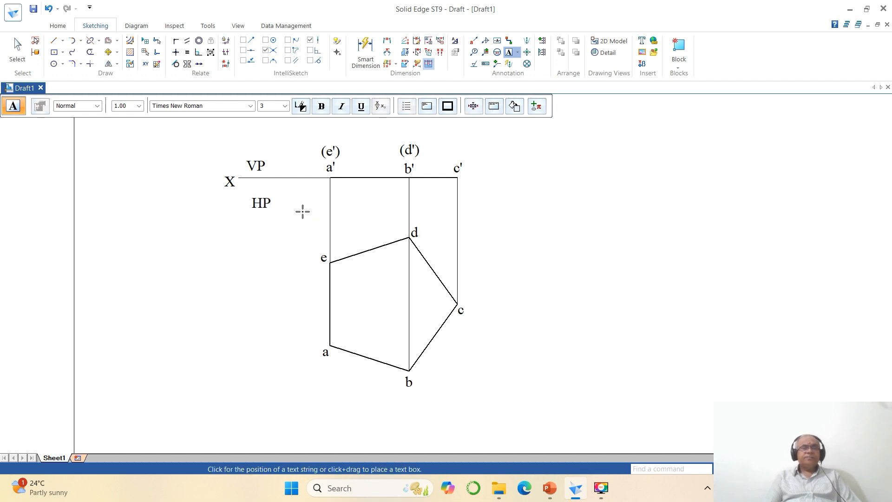
Step: Align "X" with the reference line and move "VP" and "HP" close above and below the line's free end
{"action": "left_click", "coordinate": [108, 52]}
{"action": "left_click", "coordinate": [233, 191]}
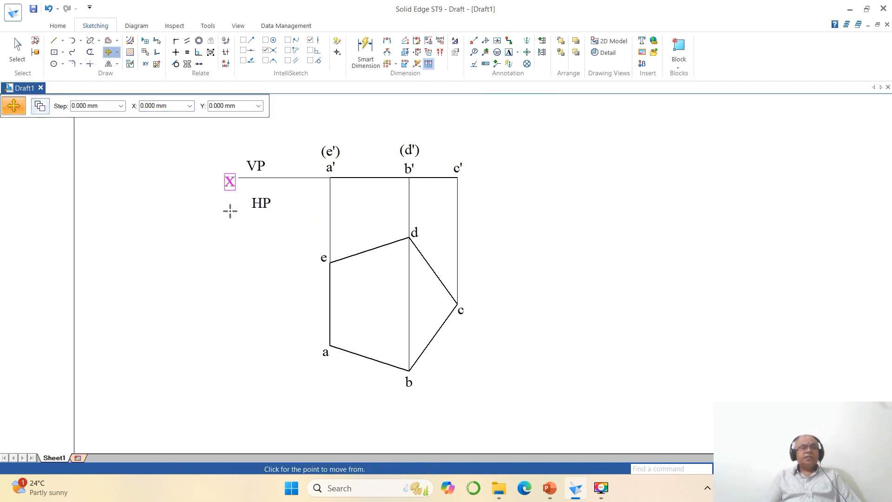
{"action": "left_click", "coordinate": [229, 207]}
{"action": "left_click", "coordinate": [229, 203]}
{"action": "left_click", "coordinate": [253, 168]}
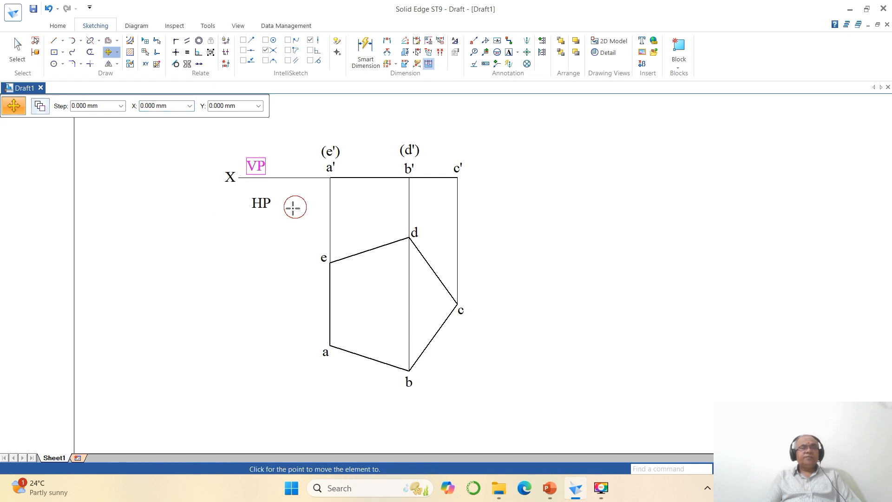
{"action": "left_click", "coordinate": [288, 214]}
{"action": "left_click", "coordinate": [281, 215]}
{"action": "left_click", "coordinate": [272, 209]}
{"action": "left_click", "coordinate": [298, 232]}
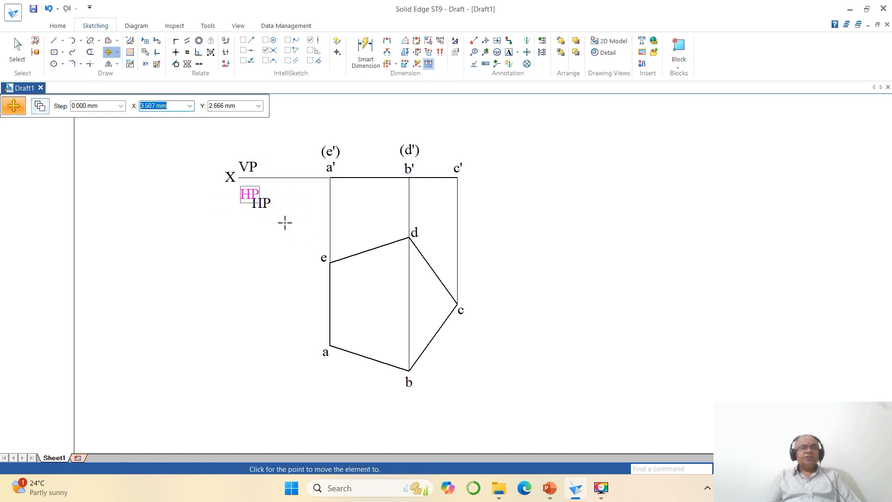
{"action": "left_click", "coordinate": [285, 218]}
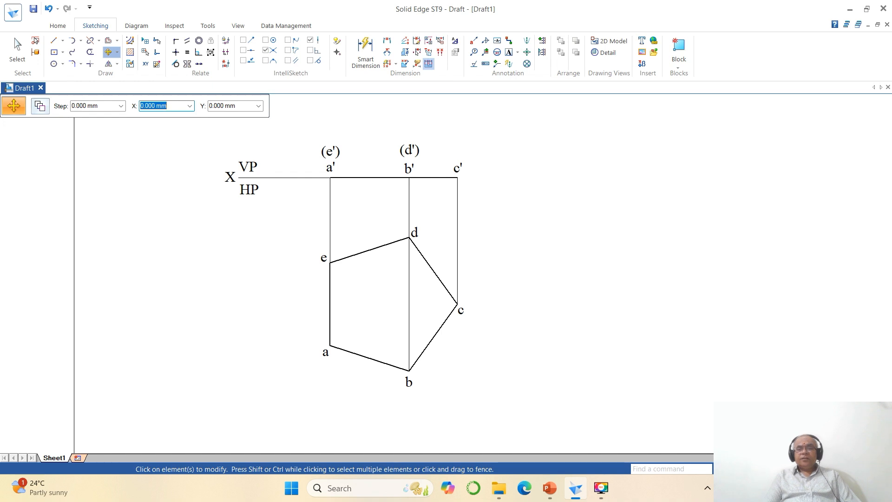
{"action": "left_click", "coordinate": [785, 468]}
{"action": "left_click", "coordinate": [761, 469]}
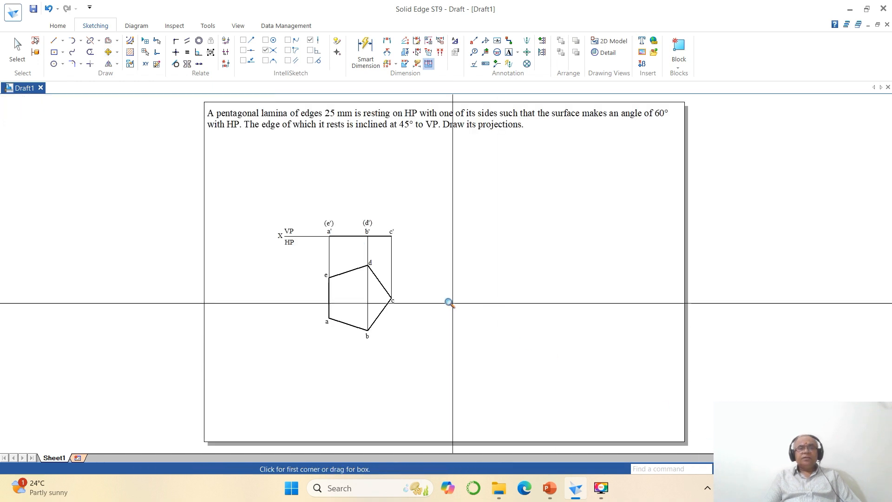
{"action": "left_click", "coordinate": [263, 152]}
{"action": "left_click", "coordinate": [710, 388]}
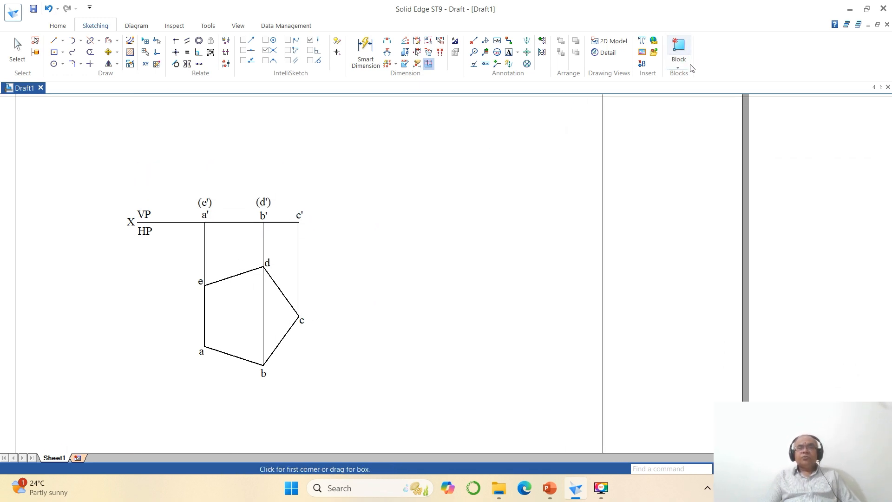
{"action": "left_click", "coordinate": [677, 70]}
{"action": "left_click", "coordinate": [693, 127]}
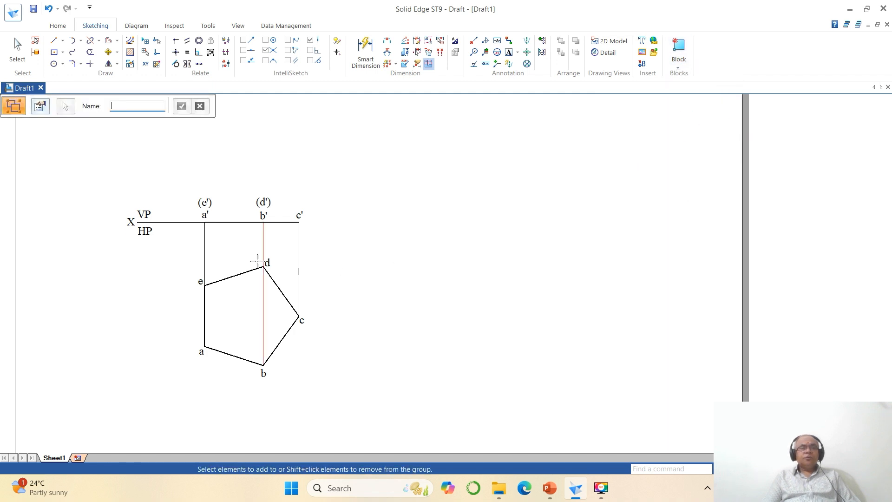
{"action": "left_click", "coordinate": [234, 222]}
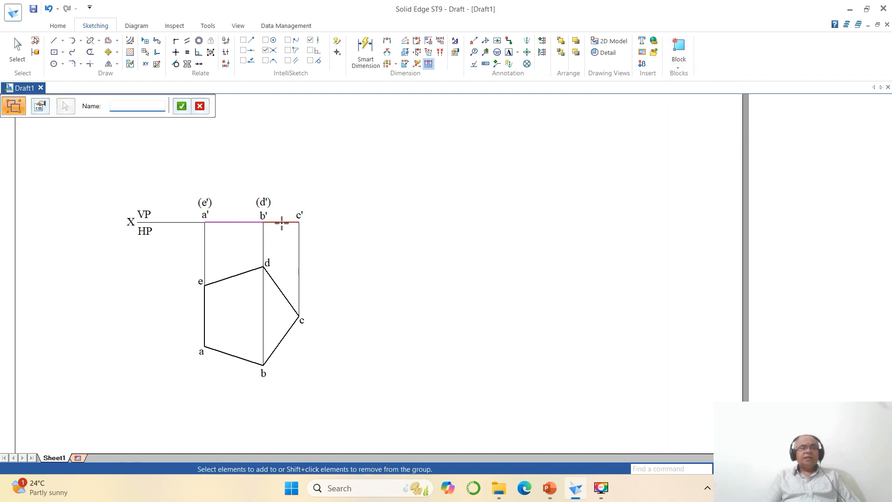
{"action": "left_click", "coordinate": [510, 249]}
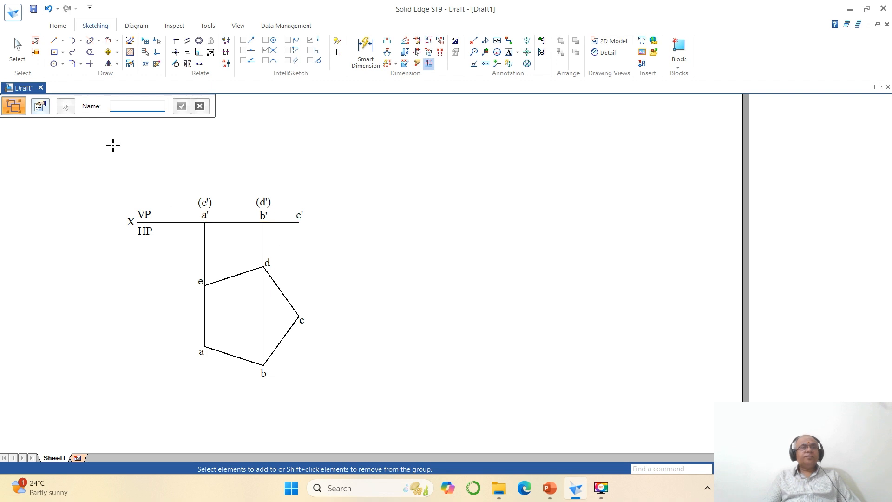
Step: Turn on endpoint recognition in IntelliSketch
{"action": "left_click", "coordinate": [54, 41]}
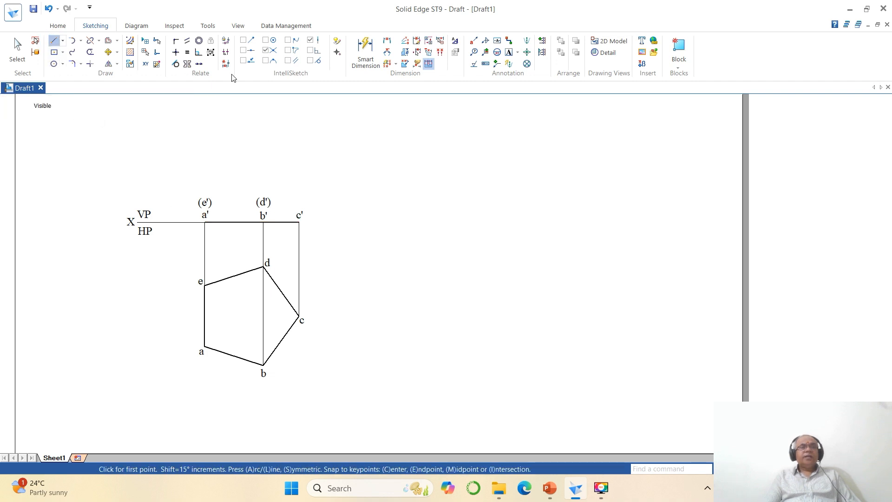
{"action": "left_click", "coordinate": [243, 39]}
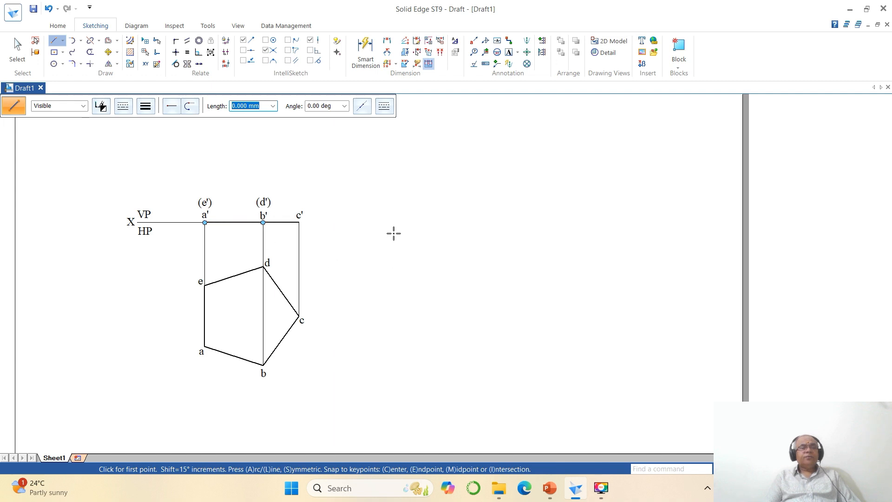
{"action": "key", "text": "Escape"}
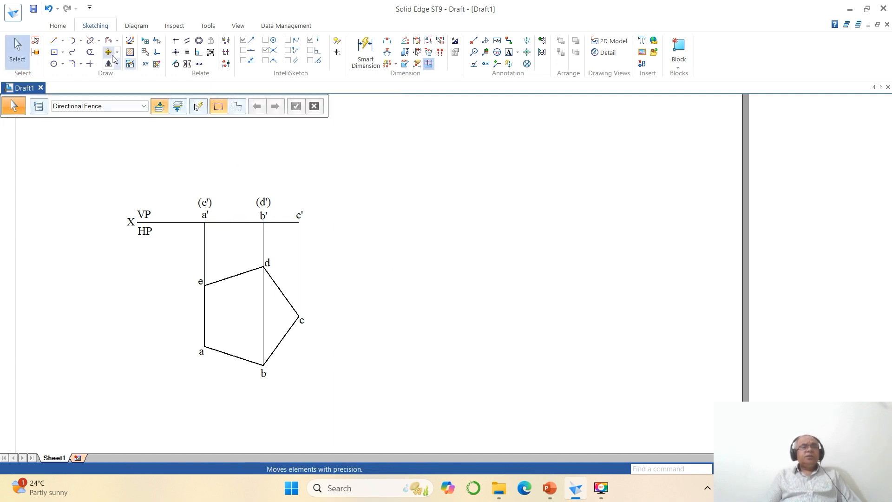
Step: Copy the front view's thick edge line a'–c' horizontally to the clear area beyond c', keeping the Y offset at 0 mm
{"action": "left_click", "coordinate": [108, 52]}
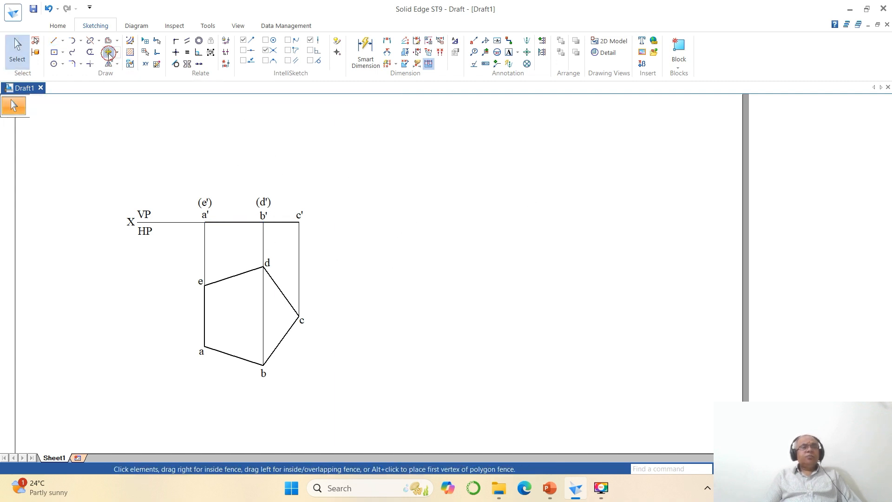
{"action": "left_click", "coordinate": [238, 222]}
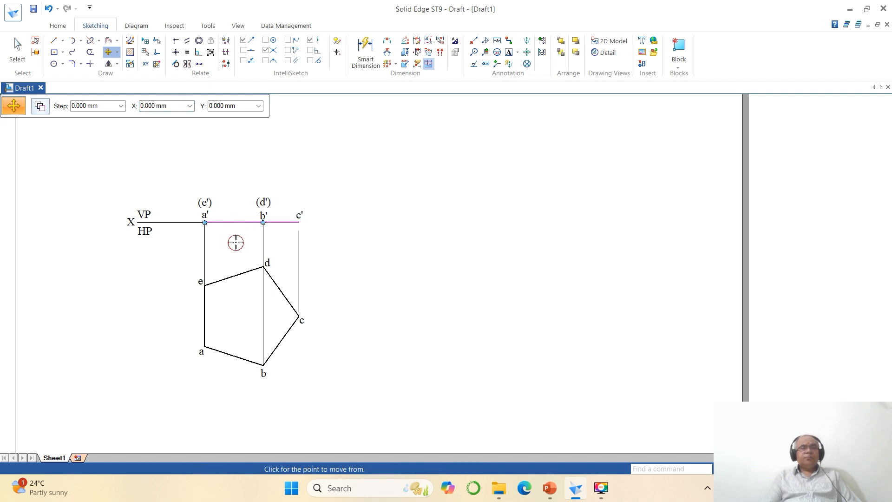
{"action": "left_click", "coordinate": [235, 242]}
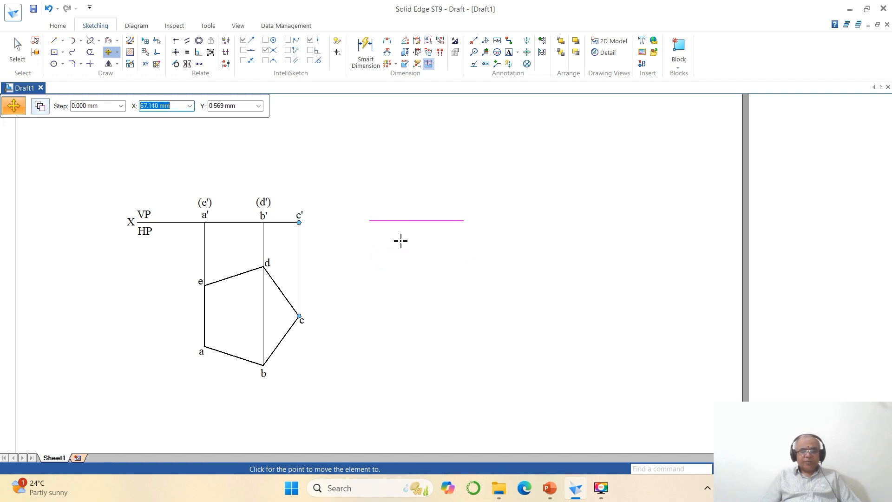
{"action": "key", "text": "Tab"}
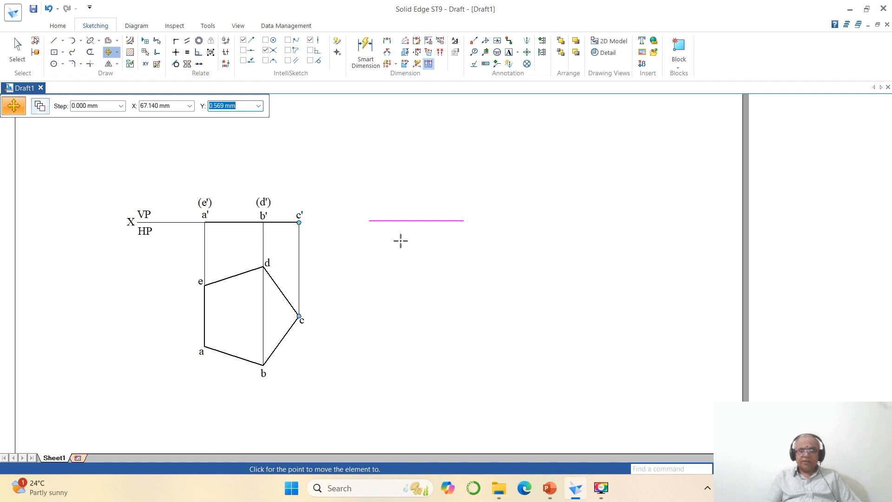
{"action": "type", "text": "0"}
{"action": "key", "text": "Tab"}
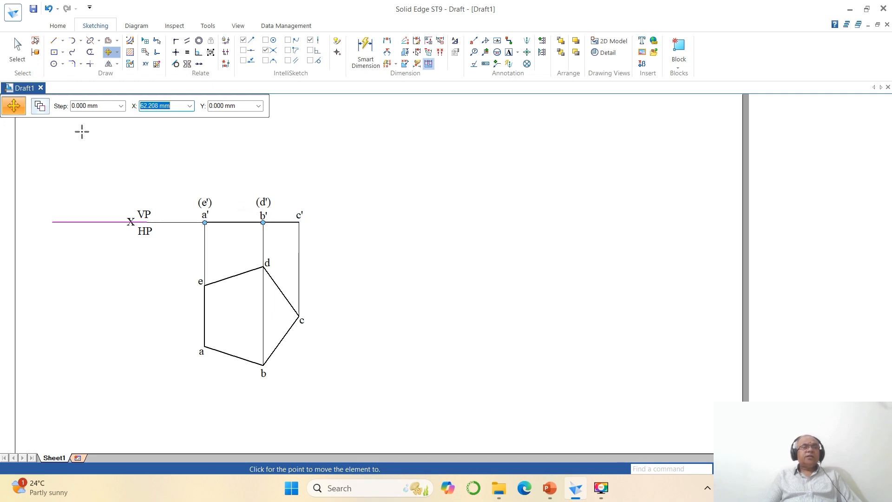
{"action": "left_click", "coordinate": [43, 106]}
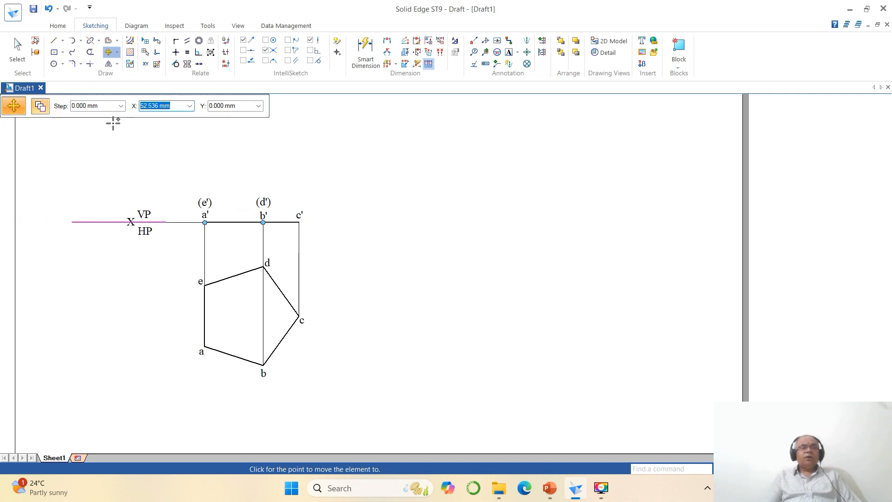
{"action": "left_click", "coordinate": [415, 235]}
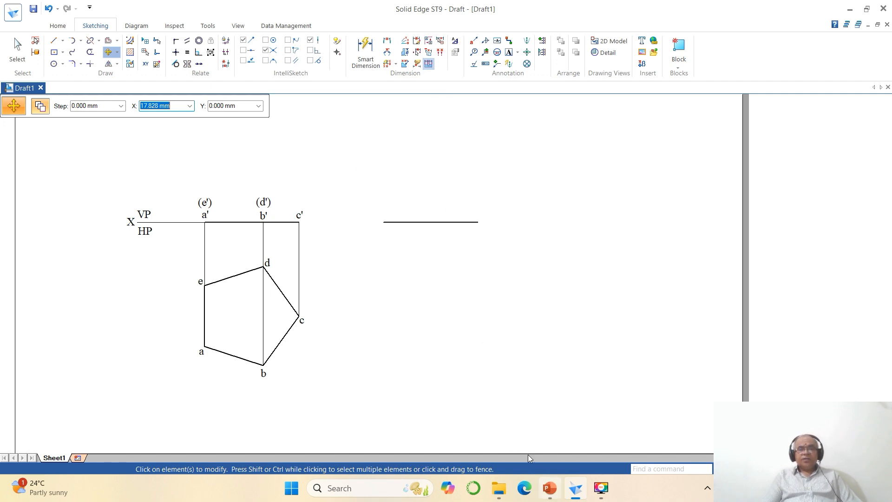
Step: Rotate the copied edge line 60° upward about its end nearest the original view
{"action": "scroll", "coordinate": [469, 341], "scroll_direction": "down", "scroll_amount": 2}
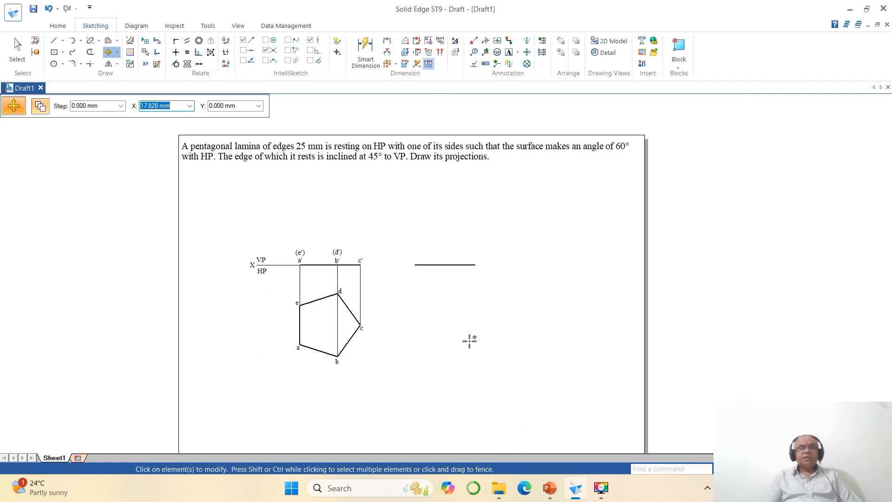
{"action": "scroll", "coordinate": [469, 341], "scroll_direction": "up", "scroll_amount": 1}
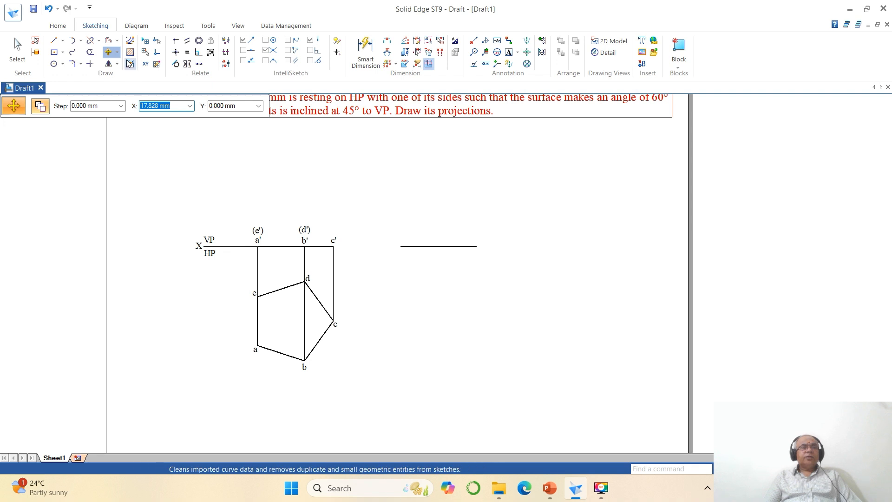
{"action": "left_click", "coordinate": [117, 52]}
{"action": "left_click", "coordinate": [125, 77]}
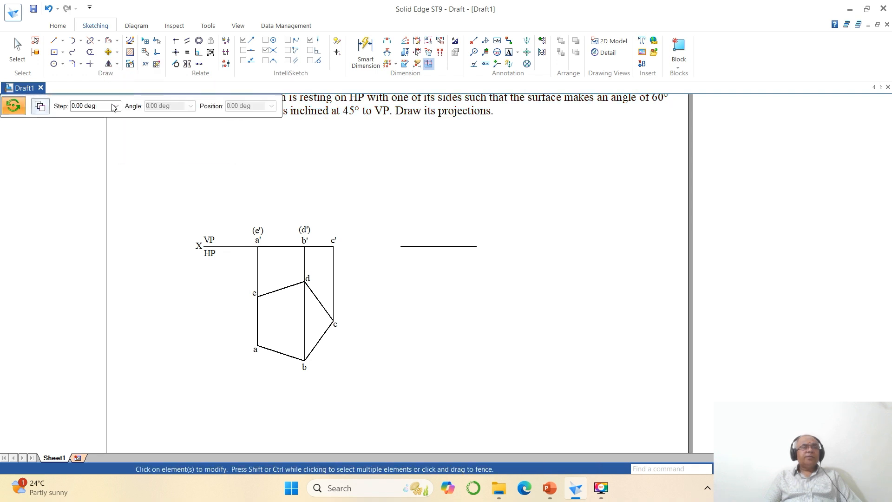
{"action": "left_click_drag", "start_coordinate": [385, 231], "coordinate": [494, 276]}
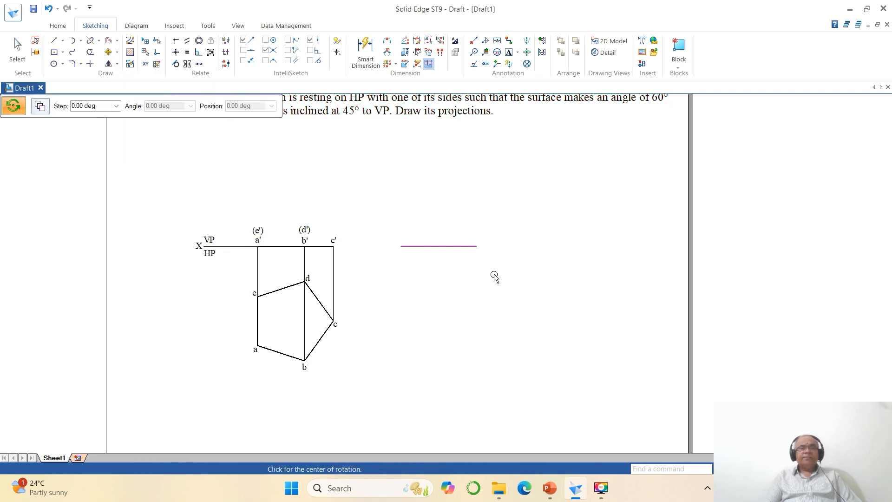
{"action": "left_click", "coordinate": [400, 246]}
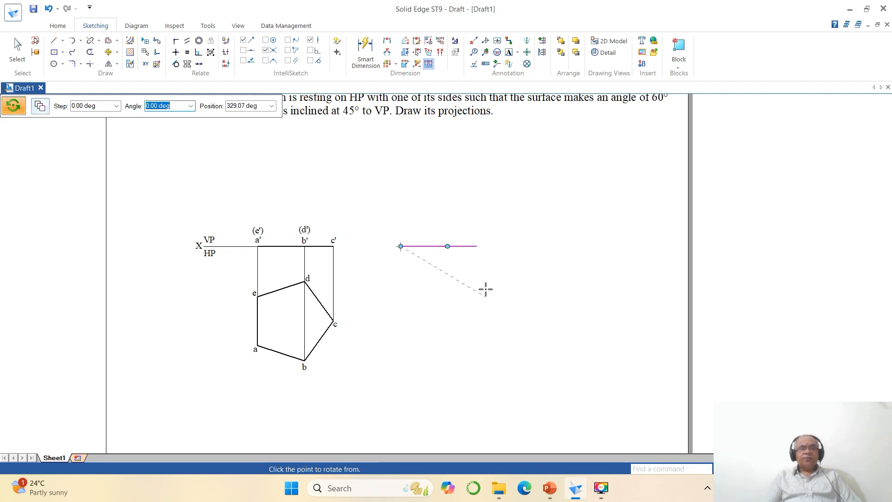
{"action": "left_click", "coordinate": [476, 246]}
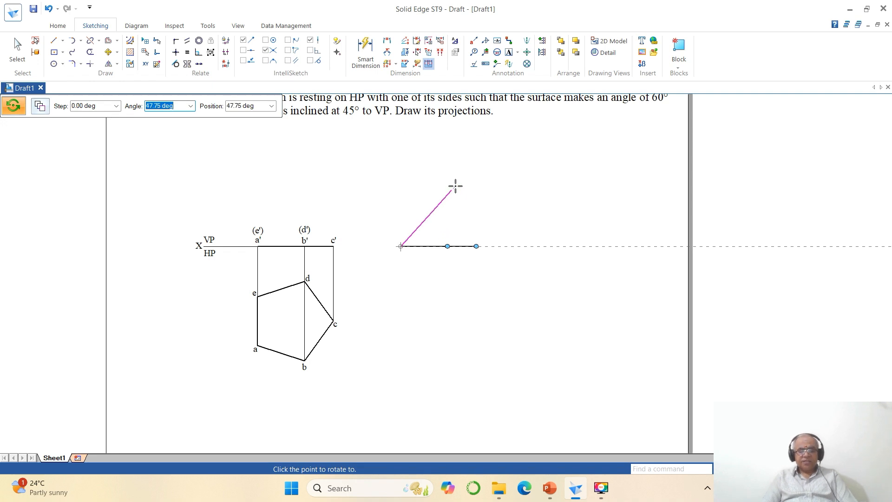
{"action": "type", "text": "60"}
{"action": "key", "text": "Return"}
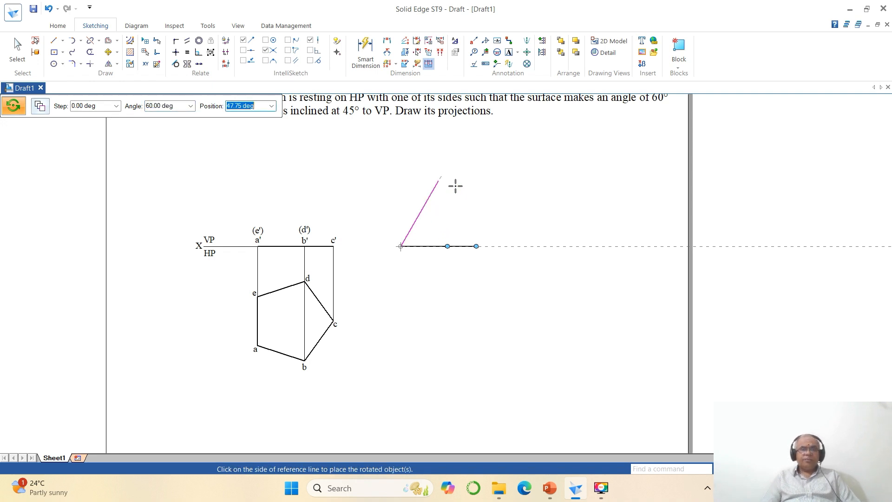
{"action": "left_click", "coordinate": [455, 185]}
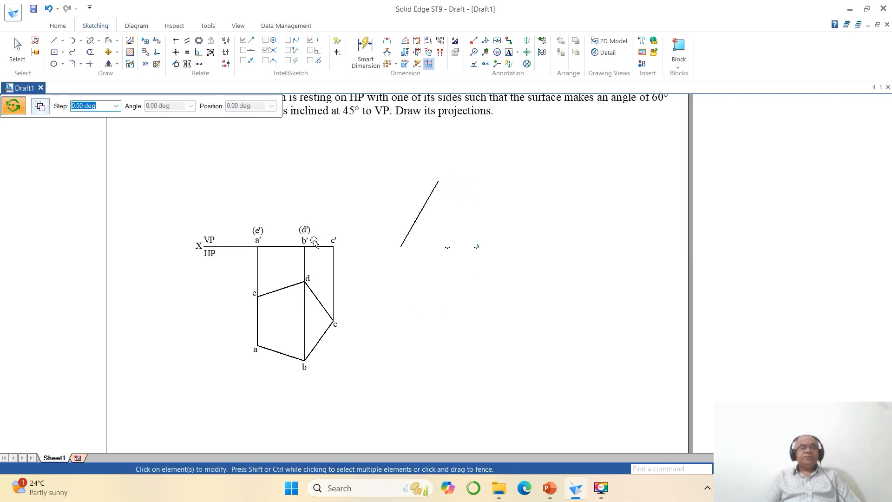
Step: Extend the reference line about 149 mm horizontally from c' and draw a vertical projector downward from the inclined line's foot
{"action": "left_click", "coordinate": [54, 40]}
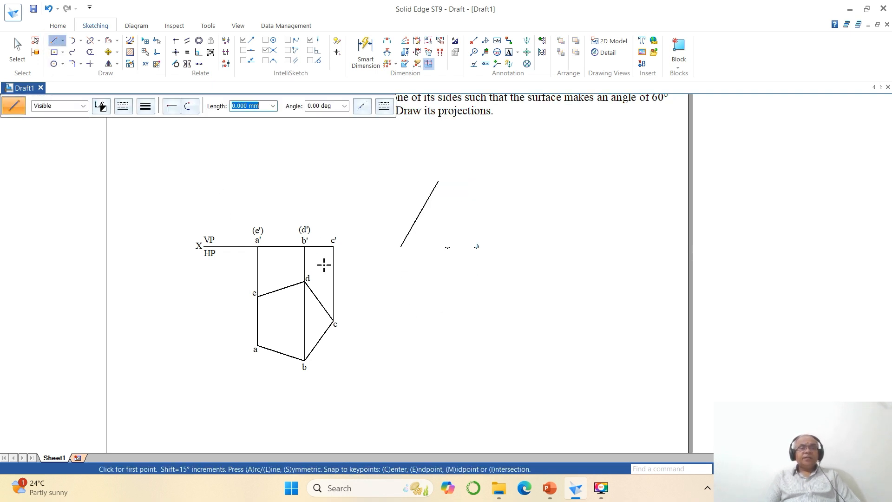
{"action": "left_click", "coordinate": [333, 246]}
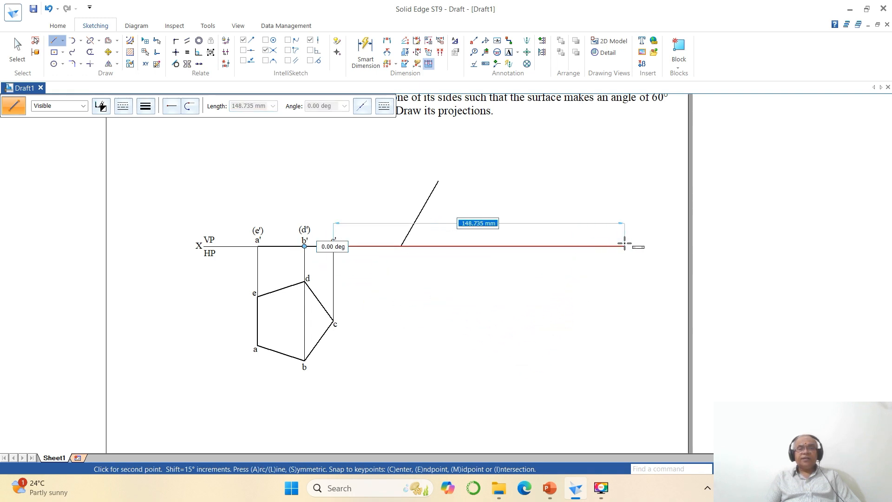
{"action": "left_click", "coordinate": [624, 246]}
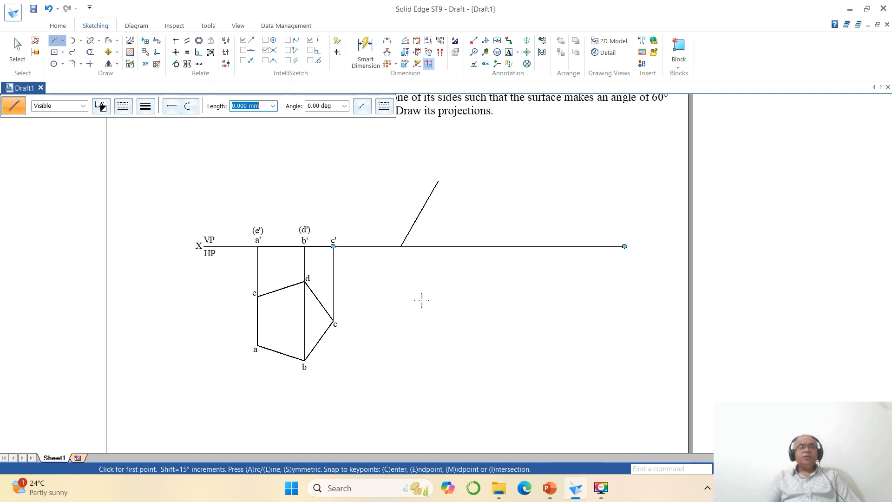
{"action": "left_click", "coordinate": [402, 245]}
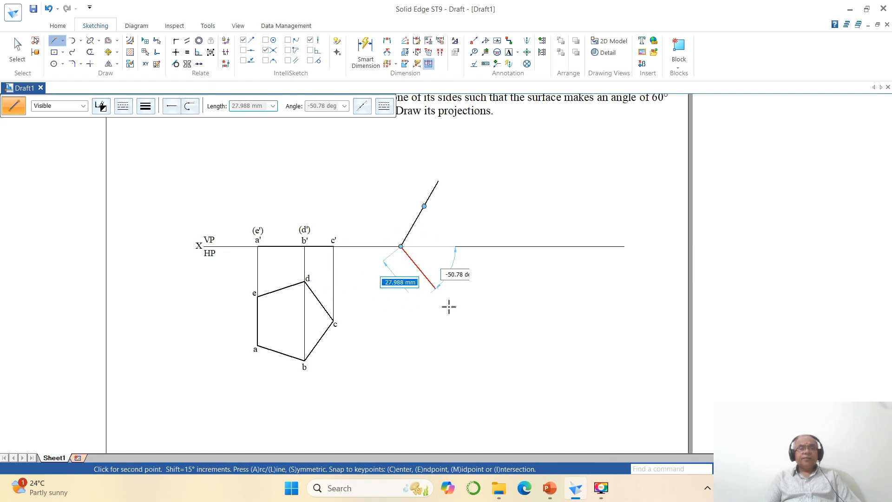
{"action": "left_click", "coordinate": [402, 383]}
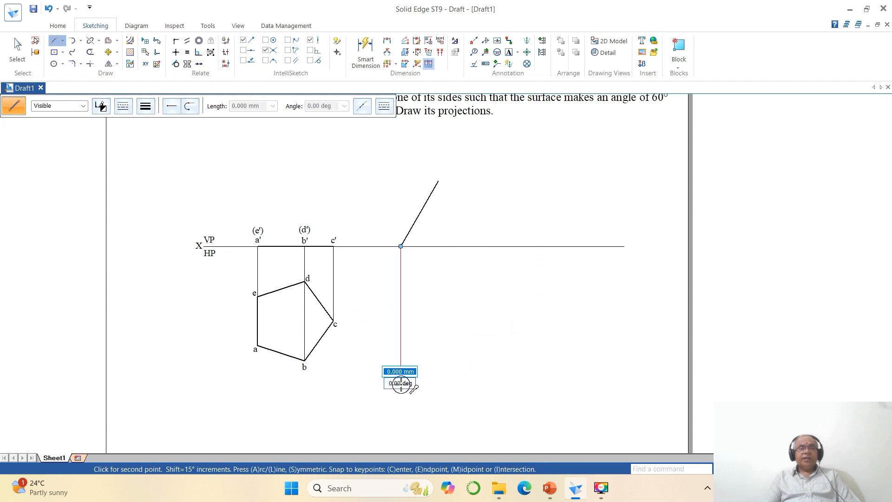
{"action": "key", "text": "Escape"}
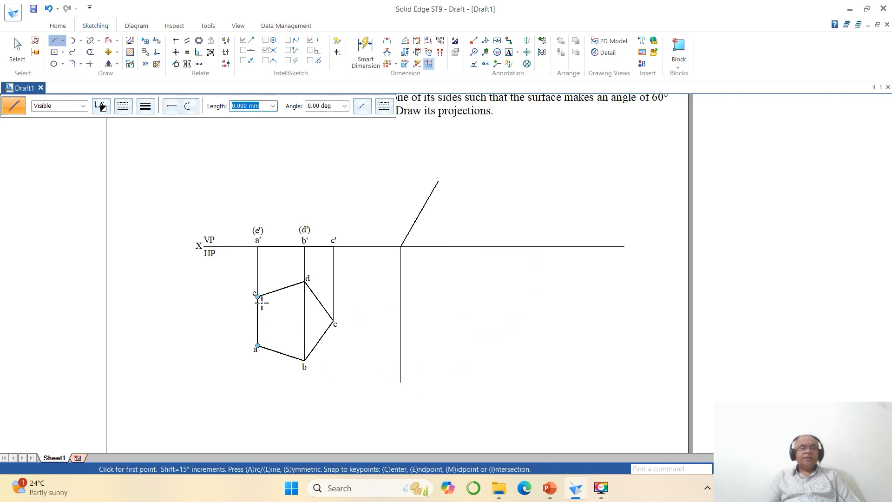
Step: Try drawing a horizontal projector from pentagon corner e to just past the new vertical projector
{"action": "left_click", "coordinate": [258, 296]}
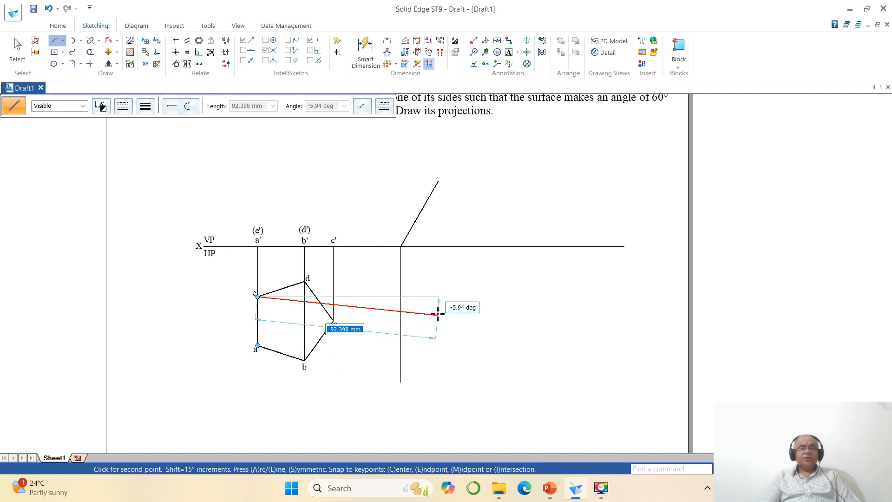
{"action": "left_click", "coordinate": [441, 296]}
{"action": "key", "text": "Escape"}
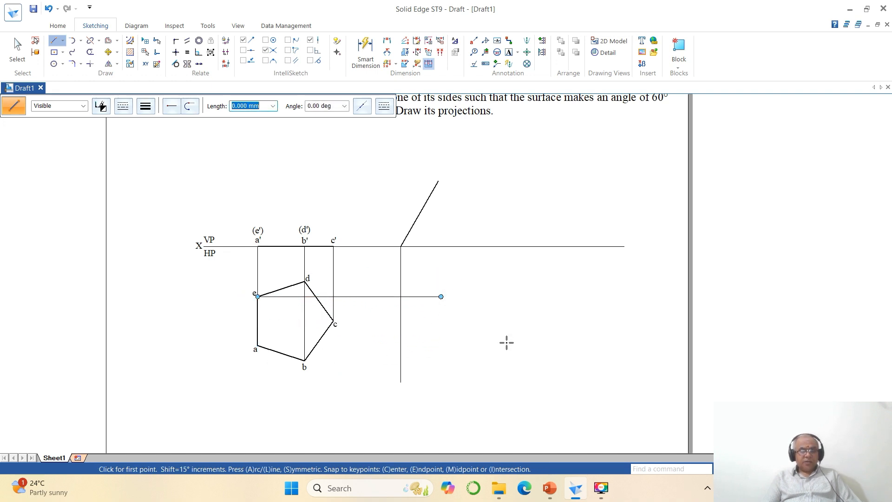
{"action": "key", "text": "ctrl+z"}
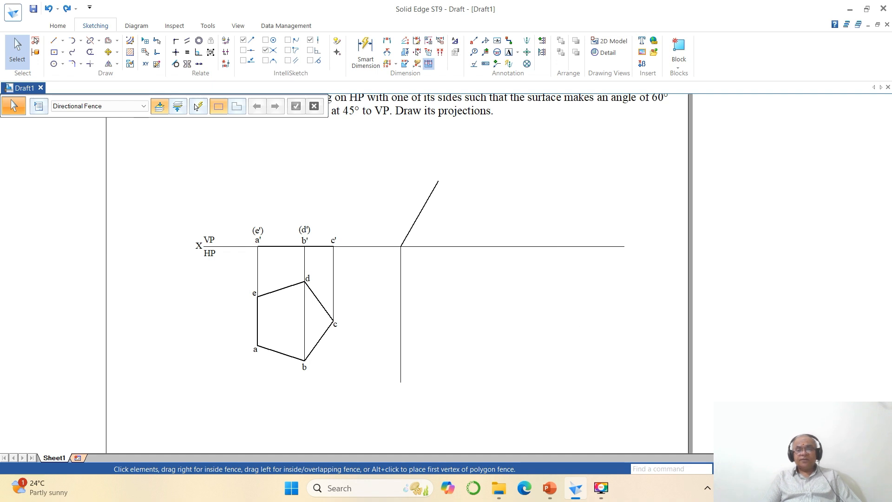
Step: Copy the labels a' and (e') to sit side by side above the reference line at the inclined line's foot
{"action": "left_click", "coordinate": [761, 469]}
{"action": "left_click", "coordinate": [219, 144]}
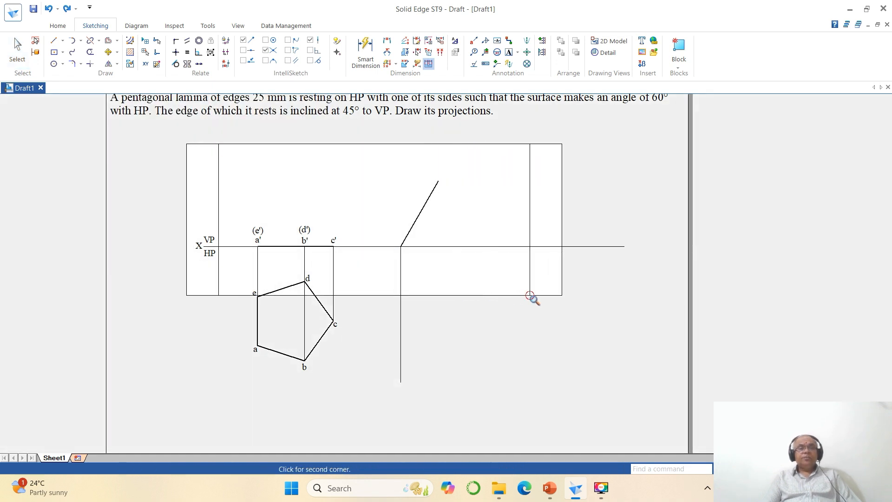
{"action": "left_click", "coordinate": [529, 295]}
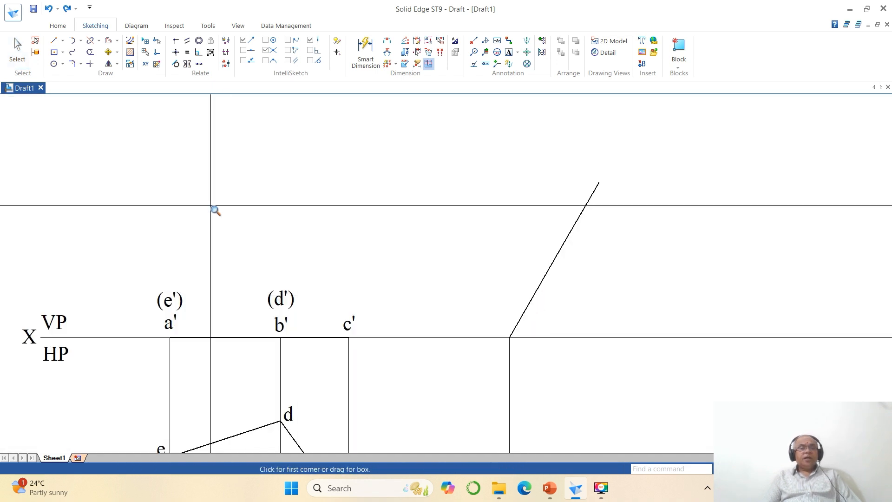
{"action": "left_click", "coordinate": [109, 53]}
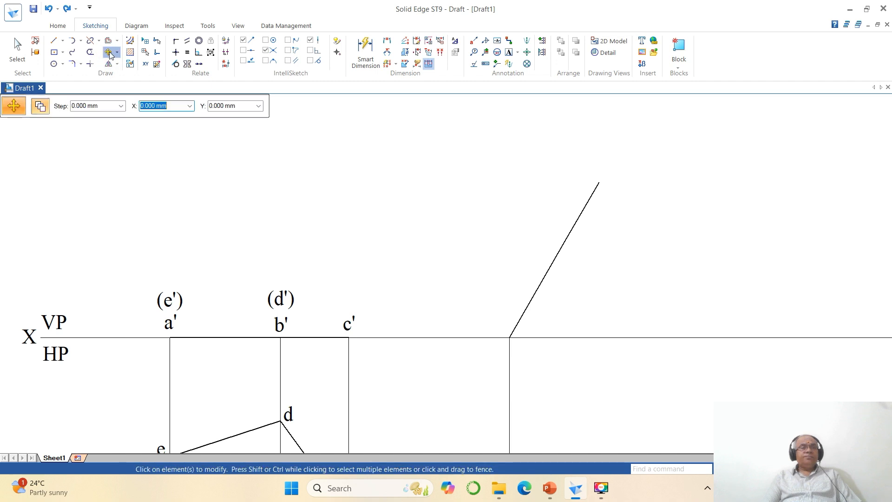
{"action": "left_click", "coordinate": [170, 322]}
{"action": "left_click", "coordinate": [195, 350]}
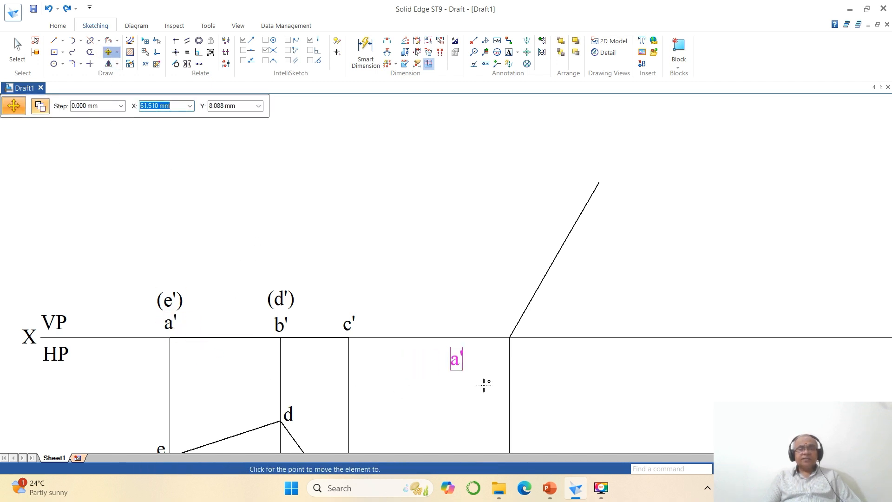
{"action": "left_click", "coordinate": [528, 352]}
{"action": "left_click", "coordinate": [174, 304]}
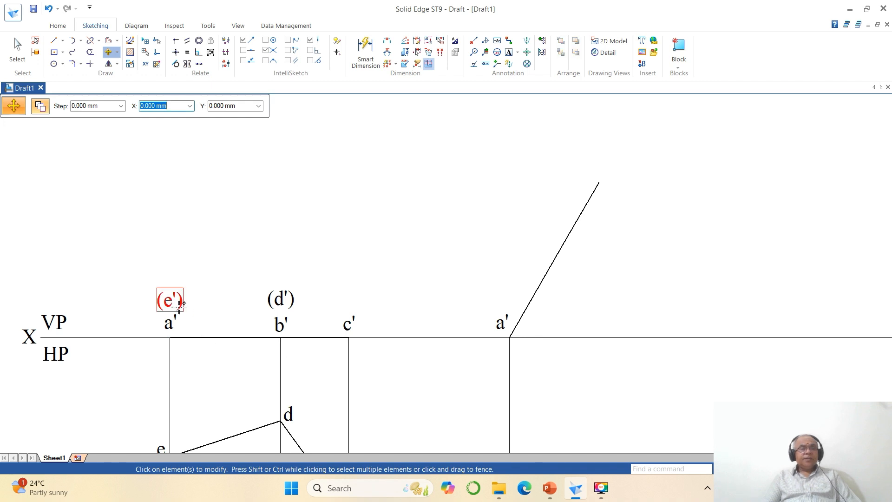
{"action": "left_click", "coordinate": [211, 327]}
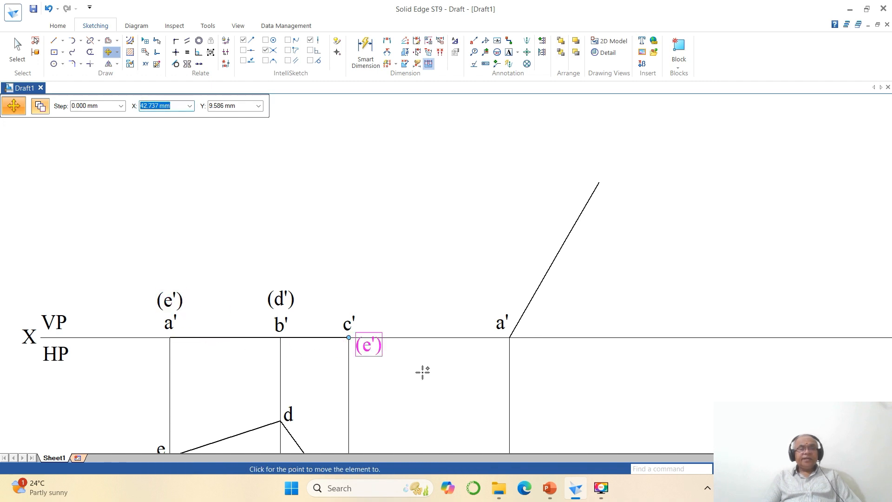
{"action": "left_click", "coordinate": [520, 349]}
{"action": "key", "text": "Escape"}
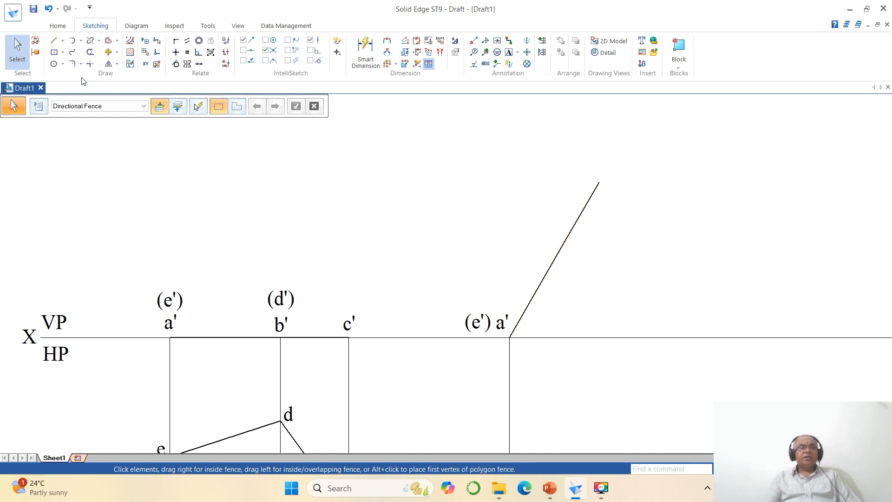
Step: Copy the label b' from the first front view to beside the upper half of the inclined line
{"action": "left_click", "coordinate": [54, 41]}
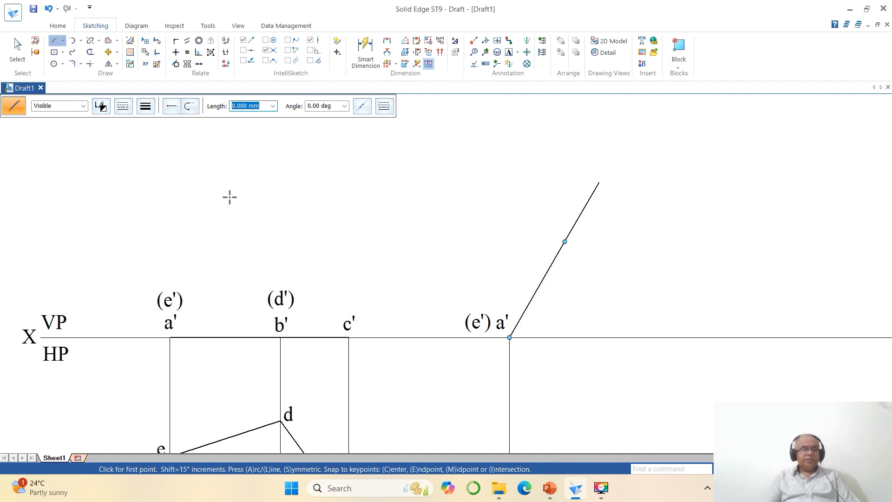
{"action": "key", "text": "Escape"}
{"action": "left_click", "coordinate": [108, 52]}
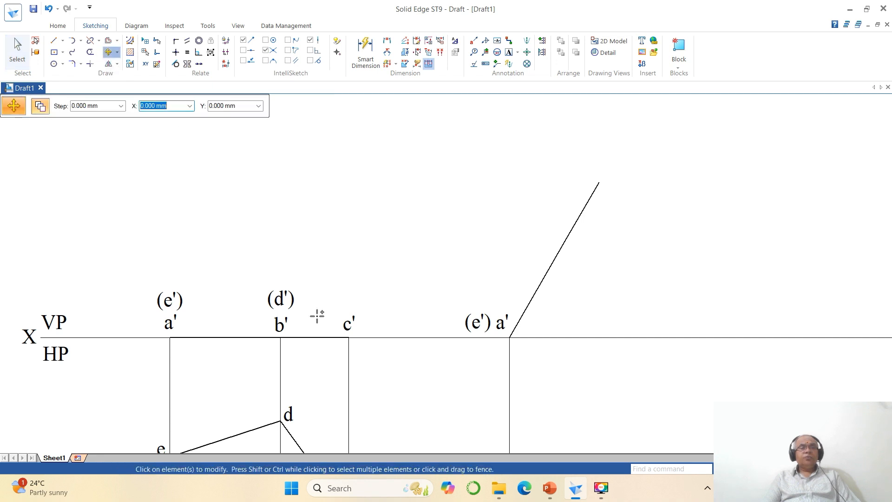
{"action": "left_click", "coordinate": [281, 324]}
{"action": "left_click", "coordinate": [302, 351]}
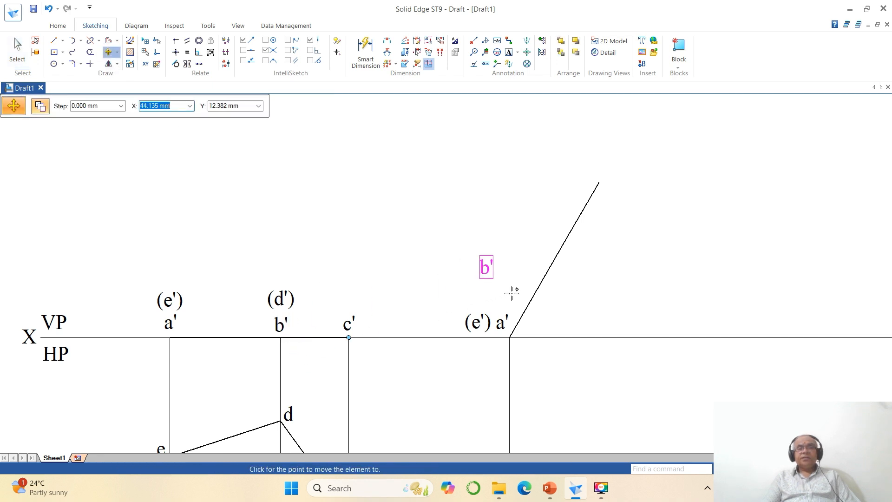
{"action": "left_click", "coordinate": [572, 263]}
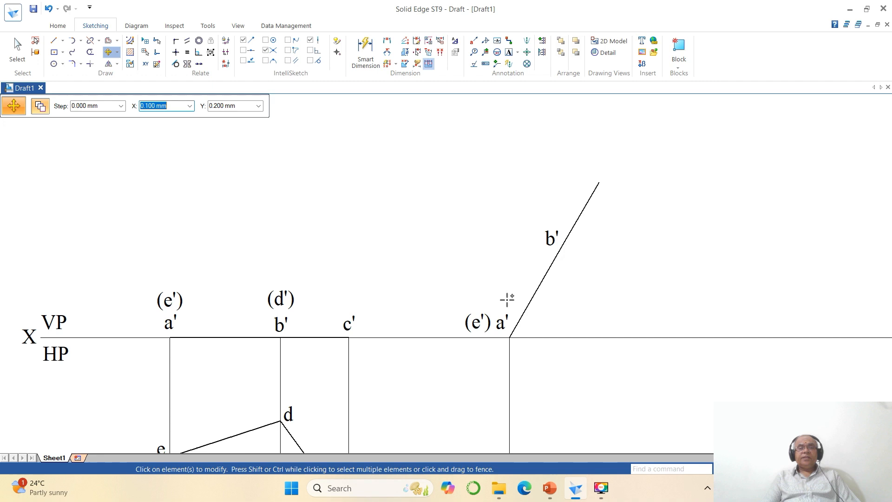
Step: Copy label (d') to beside b' on the inclined line and label c' to just above the line's upper end
{"action": "left_click", "coordinate": [295, 307]}
{"action": "left_click", "coordinate": [307, 326]}
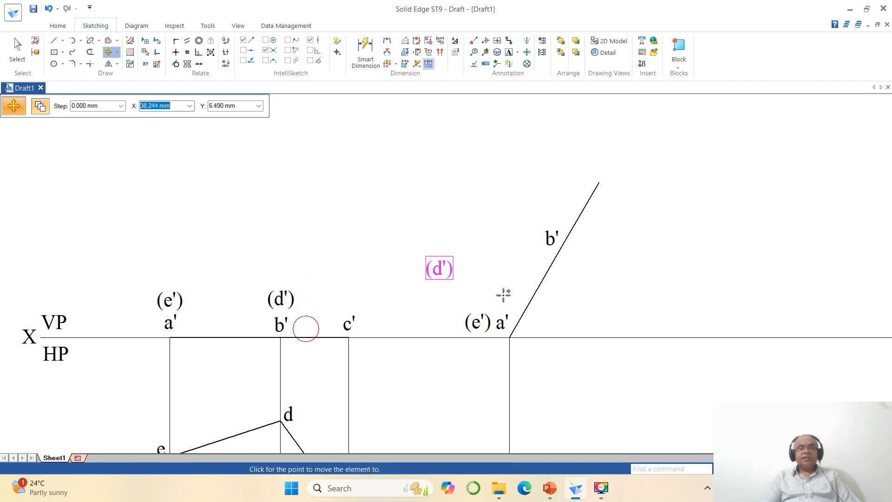
{"action": "left_click", "coordinate": [553, 267]}
{"action": "left_click", "coordinate": [358, 323]}
{"action": "left_click", "coordinate": [361, 344]}
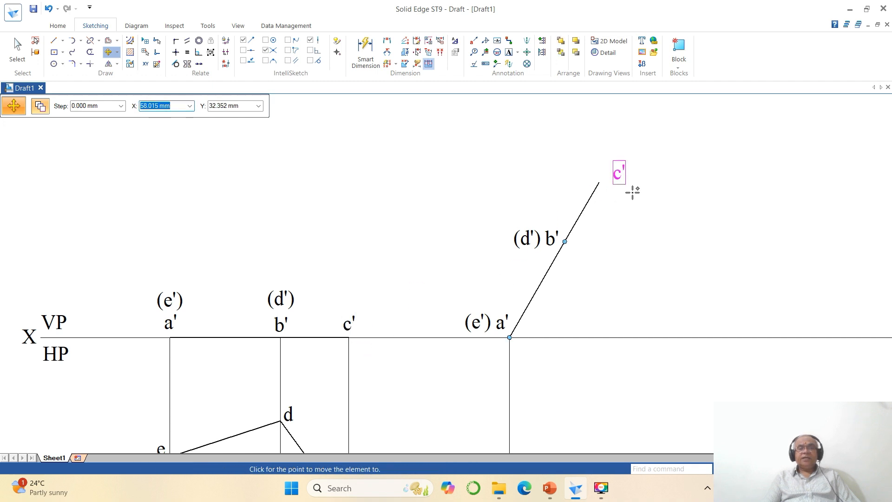
{"action": "left_click", "coordinate": [608, 190]}
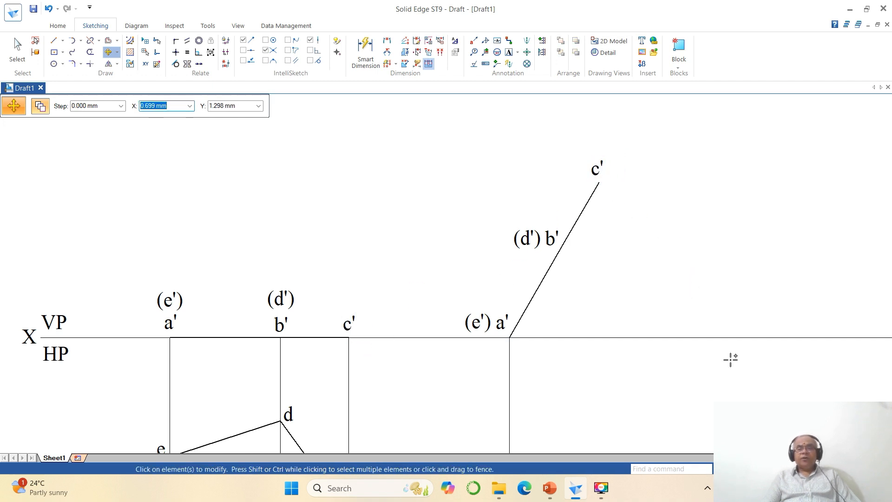
Step: Draw horizontal projectors from pentagon corners a and e to just past the vertical projector below the inclined line's foot
{"action": "left_click", "coordinate": [785, 468]}
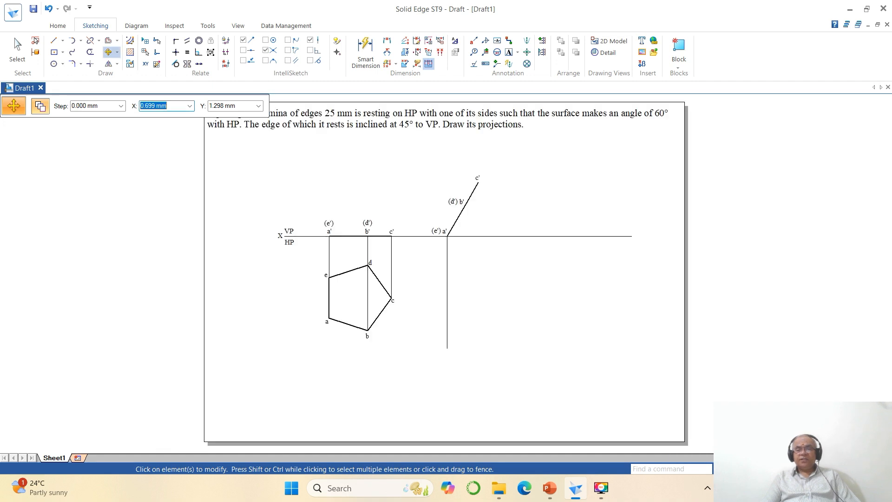
{"action": "left_click", "coordinate": [762, 469]}
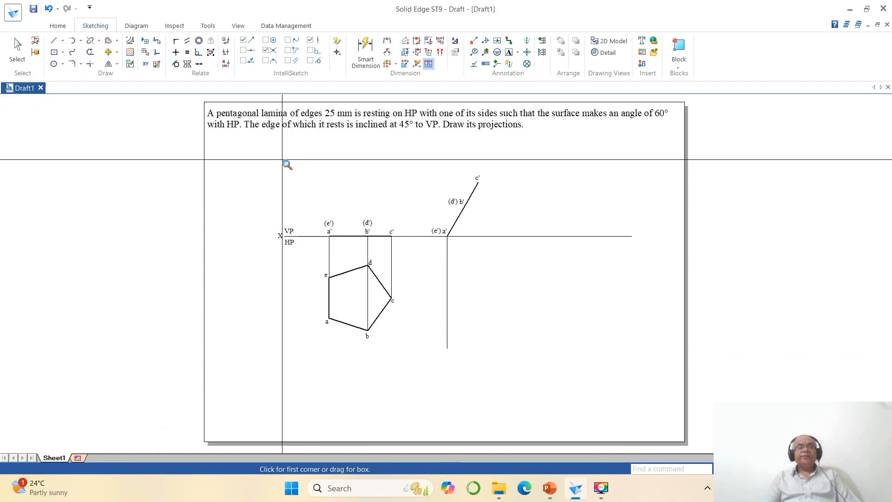
{"action": "left_click", "coordinate": [282, 159]}
{"action": "left_click", "coordinate": [697, 392]}
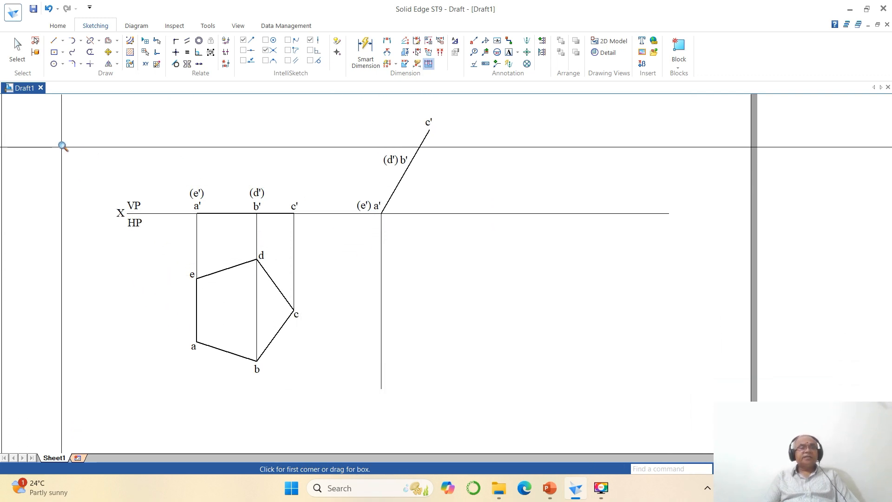
{"action": "left_click", "coordinate": [54, 41]}
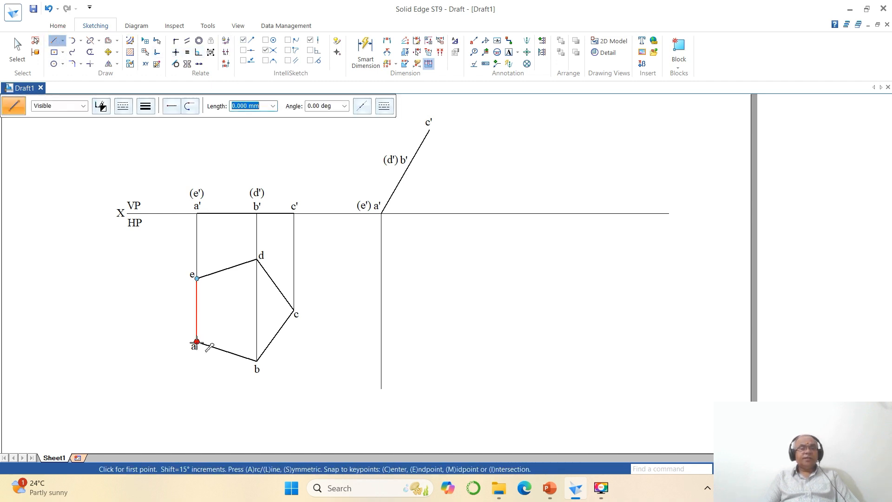
{"action": "left_click", "coordinate": [197, 341]}
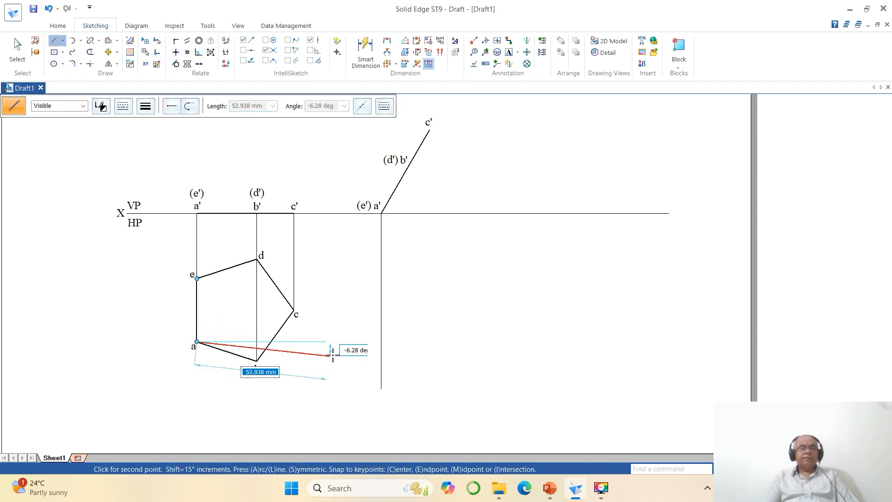
{"action": "left_click", "coordinate": [409, 342]}
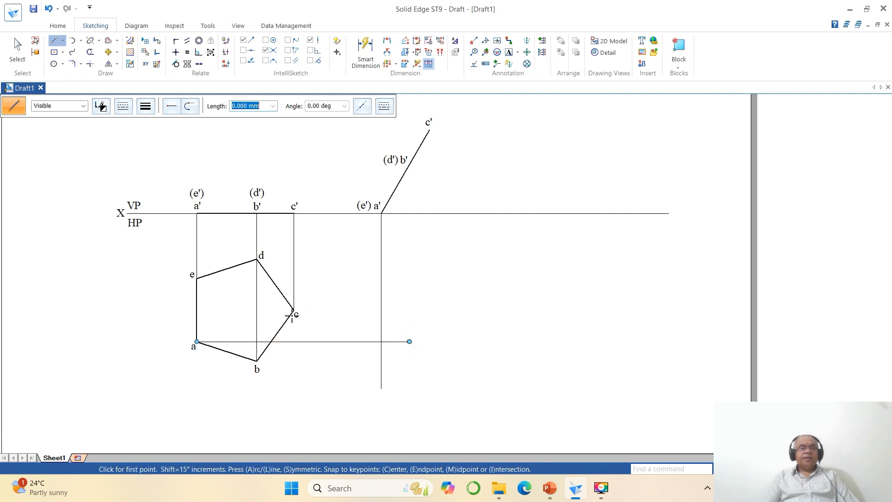
{"action": "left_click", "coordinate": [197, 278]}
{"action": "left_click", "coordinate": [435, 278]}
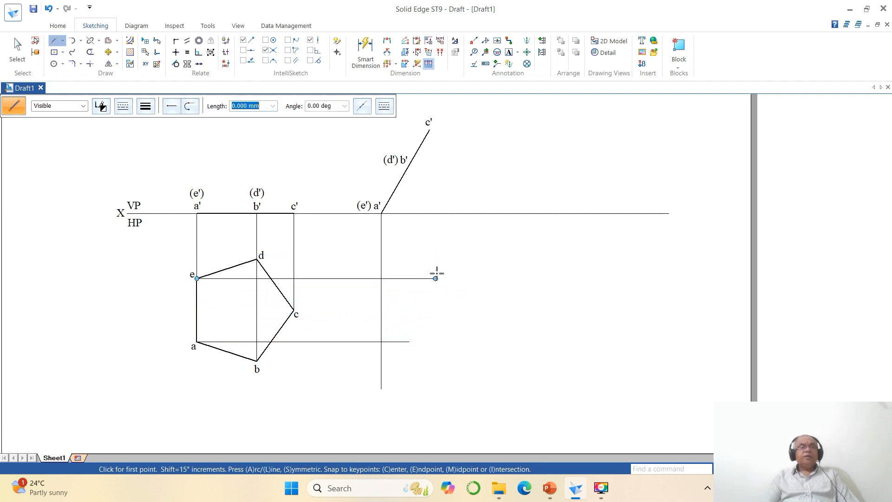
Step: Trim the horizontal projectors from e and a to corners with the vertical projector below the inclined line's foot
{"action": "left_click", "coordinate": [90, 64]}
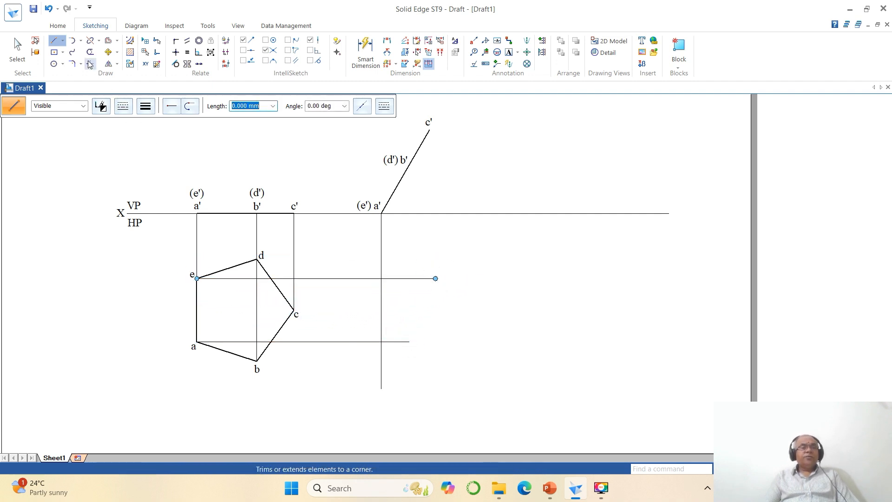
{"action": "left_click", "coordinate": [345, 278]}
{"action": "left_click", "coordinate": [382, 257]}
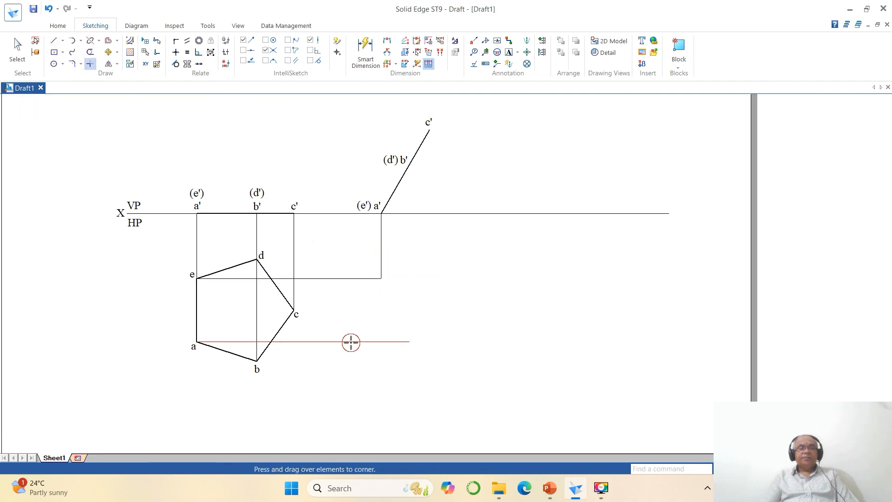
{"action": "left_click", "coordinate": [352, 342]}
{"action": "left_click", "coordinate": [381, 265]}
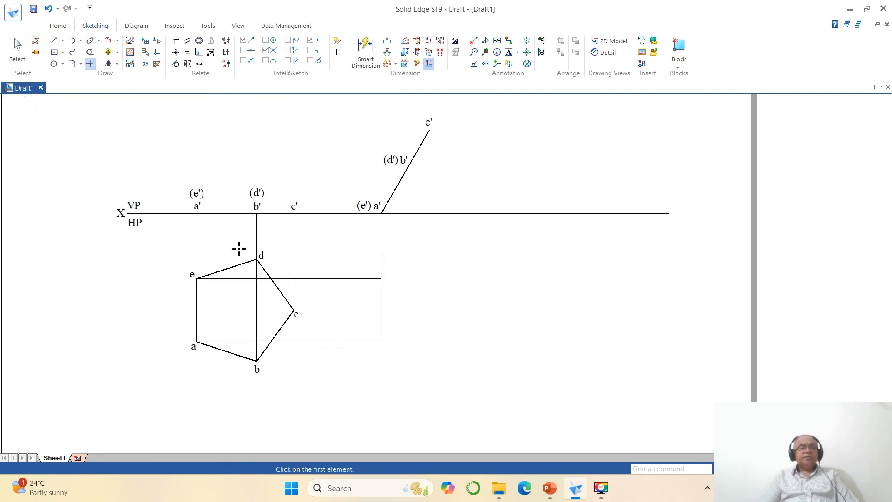
Step: Draw the second top view's lower edges from the c projector intersection to the b intersection and on to the a corner
{"action": "left_click", "coordinate": [54, 40]}
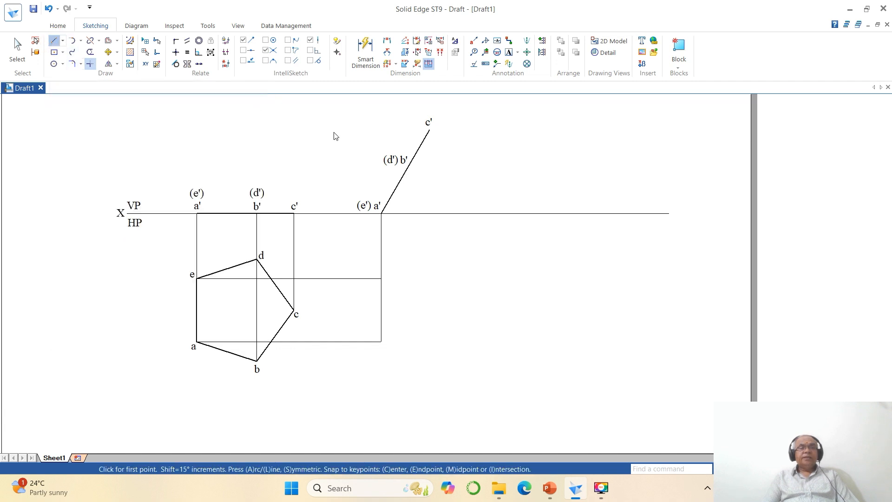
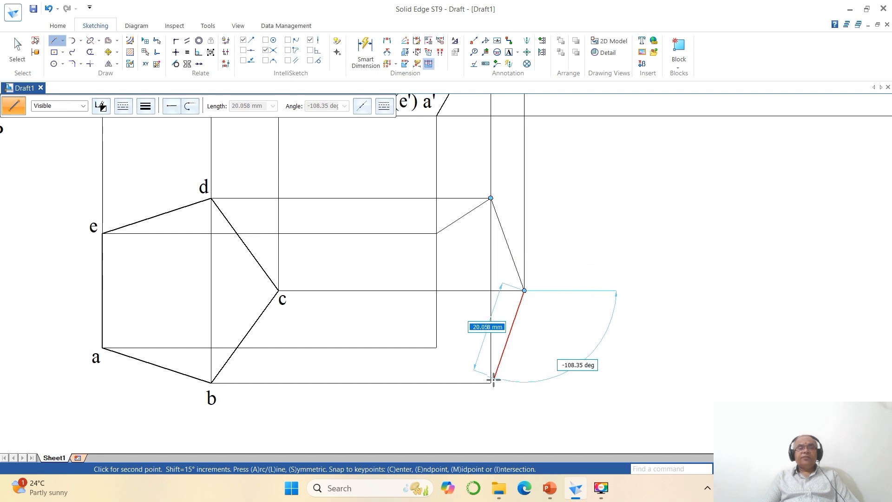
{"action": "left_click", "coordinate": [490, 383]}
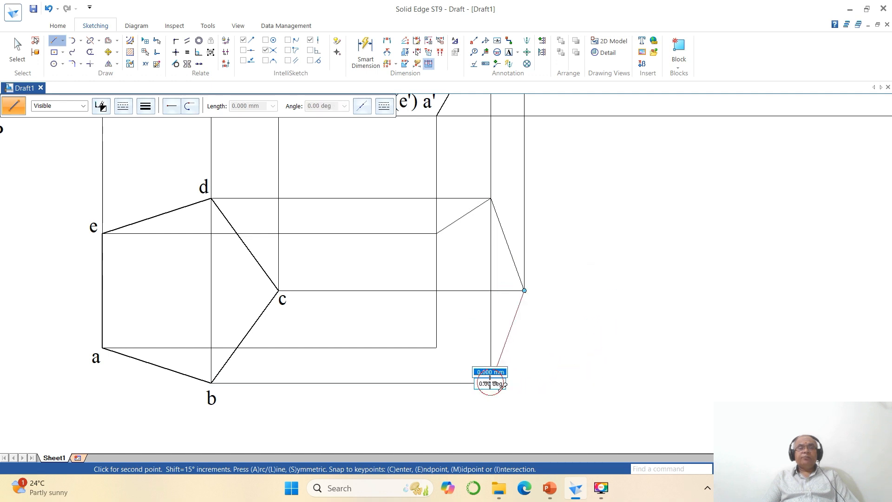
{"action": "left_click", "coordinate": [436, 348]}
{"action": "right_click", "coordinate": [749, 243]}
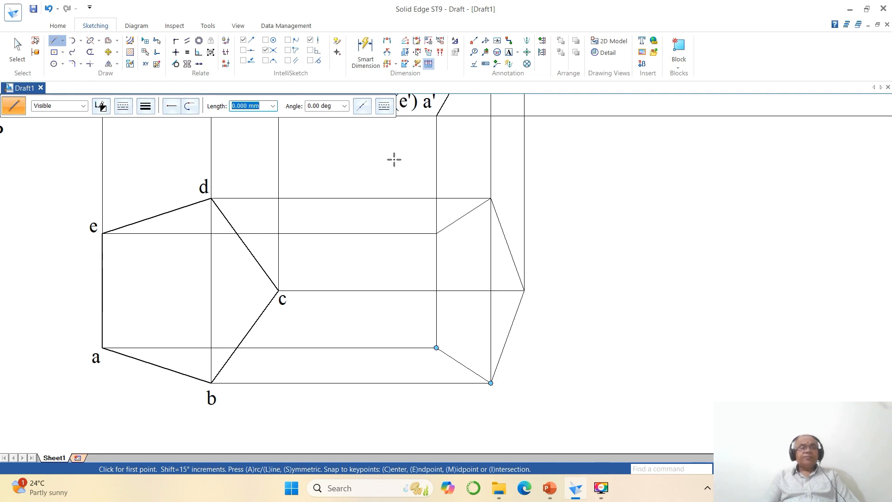
Step: Split the foot's vertical projector at e, the b–d vertical projector at d, and c's horizontal projector where it crosses edge a–e
{"action": "left_click", "coordinate": [90, 41]}
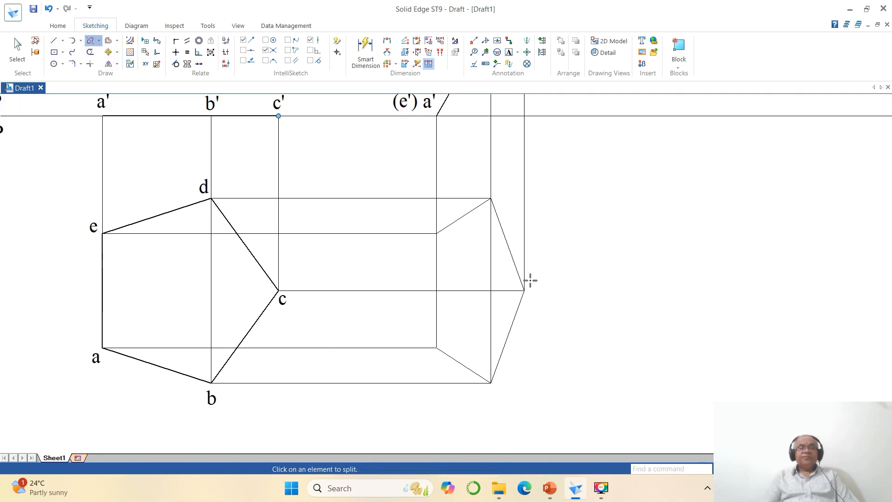
{"action": "left_click", "coordinate": [437, 253]}
{"action": "left_click", "coordinate": [436, 234]}
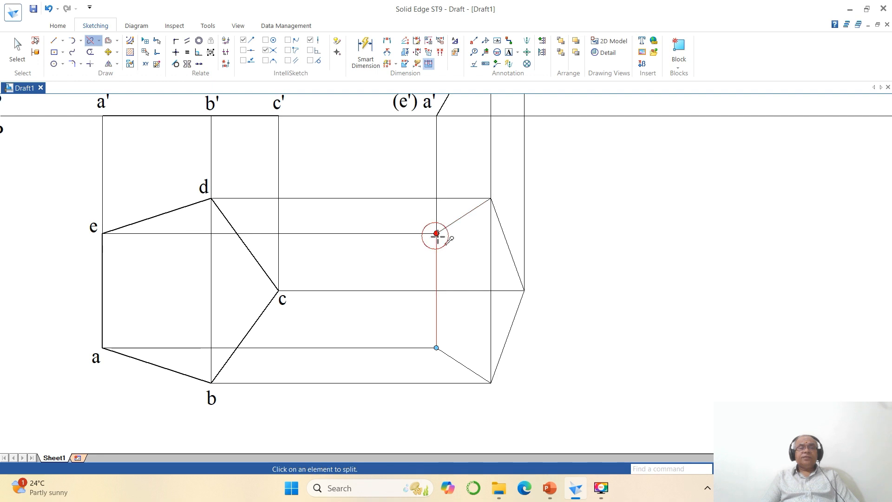
{"action": "left_click", "coordinate": [490, 276]}
{"action": "left_click", "coordinate": [490, 198]}
{"action": "left_click", "coordinate": [460, 292]}
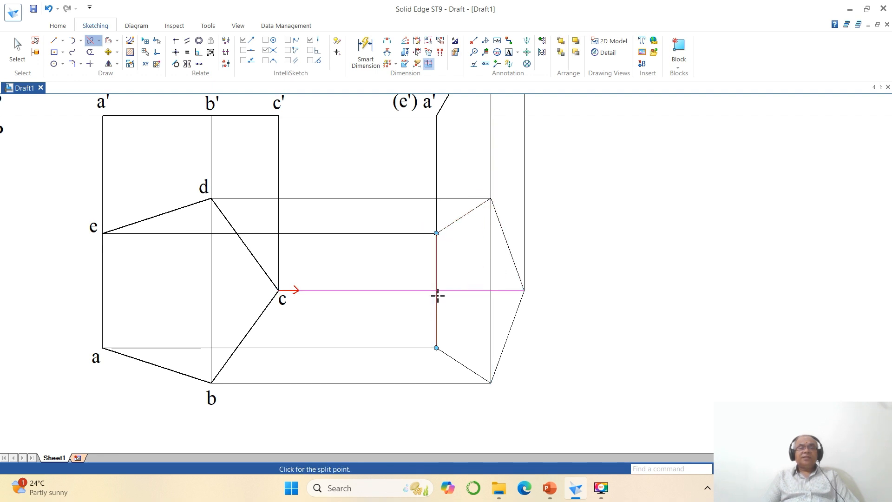
{"action": "left_click", "coordinate": [436, 291]}
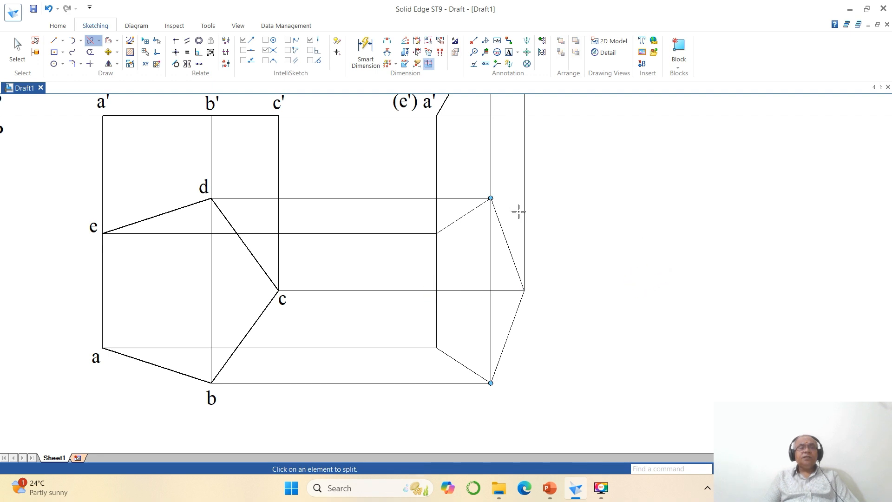
Step: Copy the labels a and b from the first top view to the matching lower corners of the second top view
{"action": "left_click", "coordinate": [107, 51]}
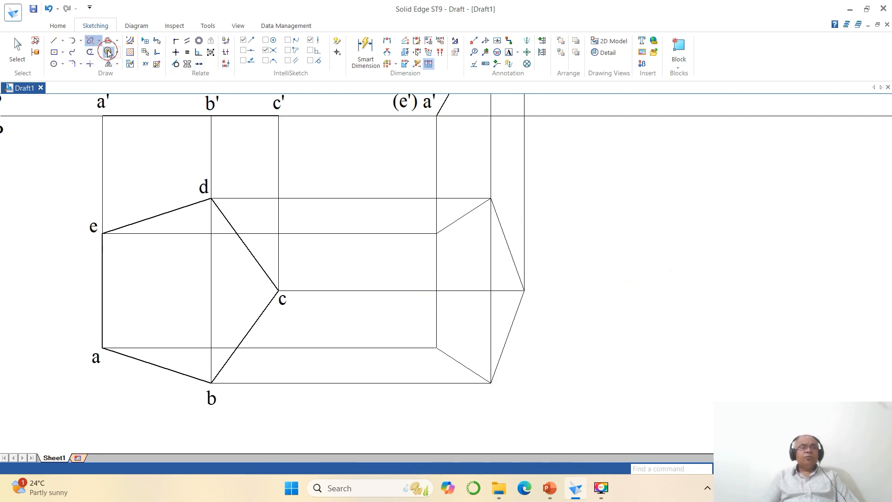
{"action": "left_click", "coordinate": [41, 106]}
{"action": "left_click", "coordinate": [96, 359]}
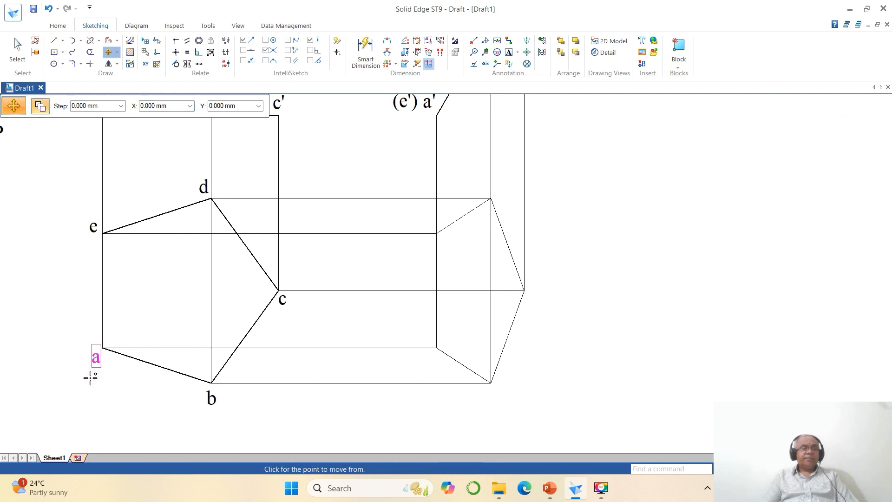
{"action": "left_click", "coordinate": [427, 378]}
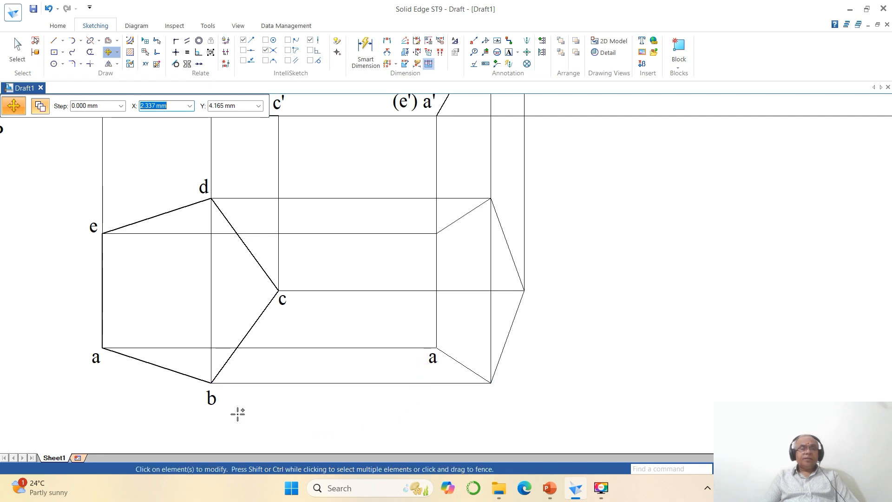
{"action": "left_click", "coordinate": [220, 407]}
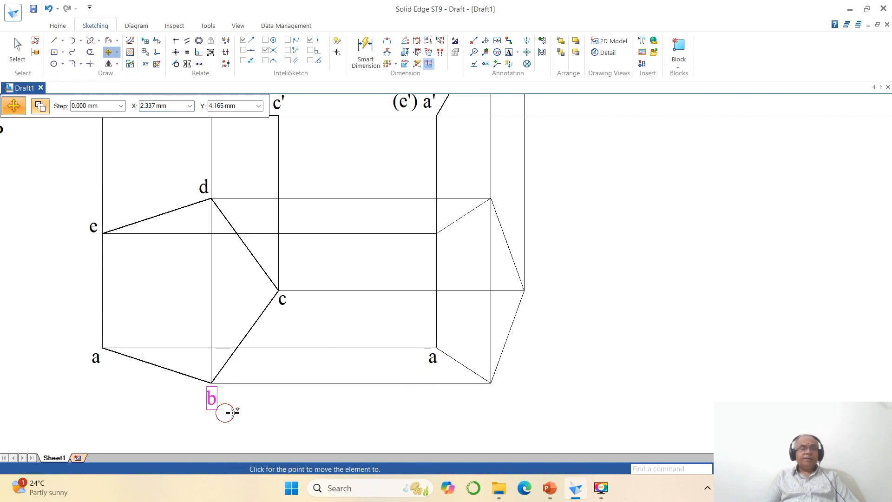
{"action": "left_click", "coordinate": [506, 411]}
Step: Copy the labels c, d and e from the first top view to the matching corners of the second top view
{"action": "left_click", "coordinate": [285, 312]}
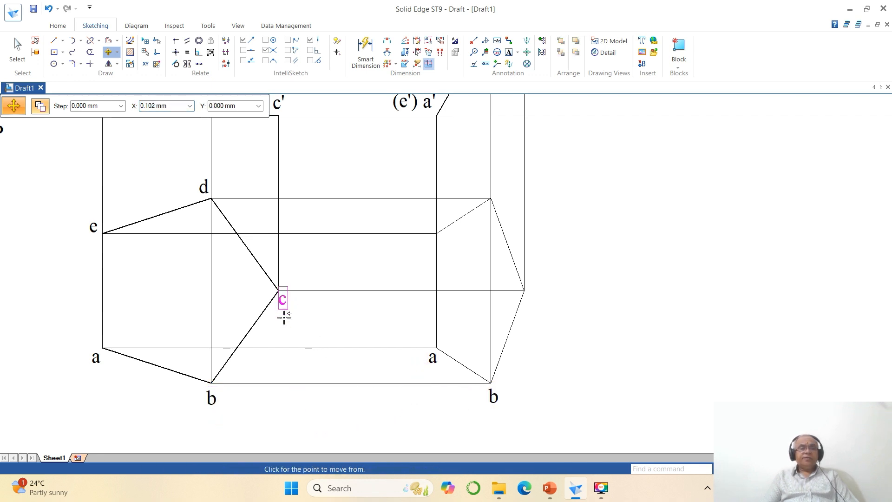
{"action": "left_click", "coordinate": [533, 325]}
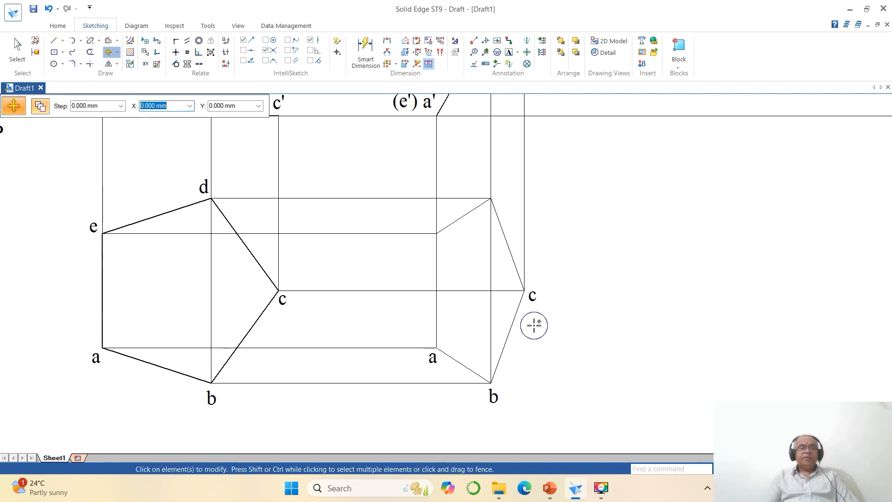
{"action": "left_click", "coordinate": [199, 194]}
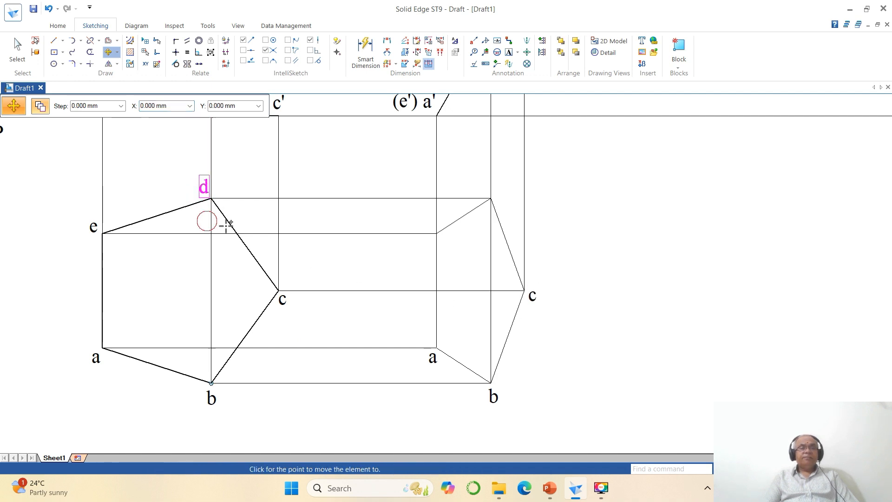
{"action": "left_click", "coordinate": [503, 222]}
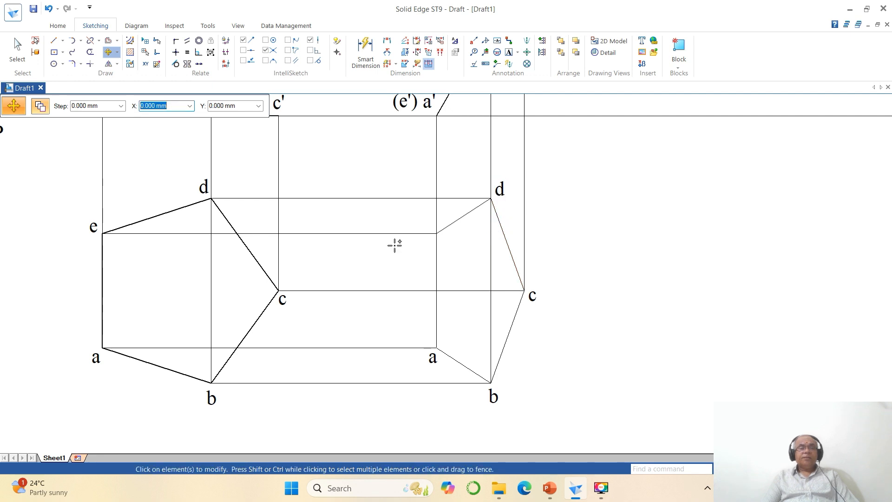
{"action": "left_click", "coordinate": [91, 239]}
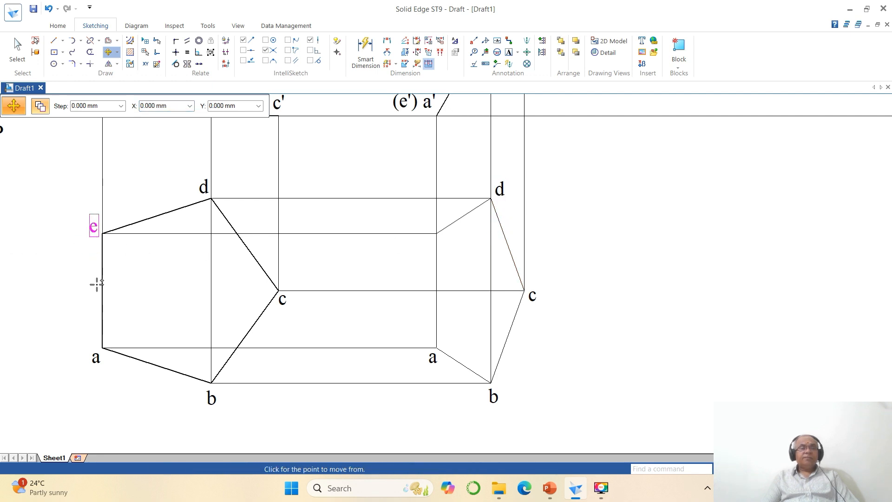
{"action": "left_click", "coordinate": [430, 299]}
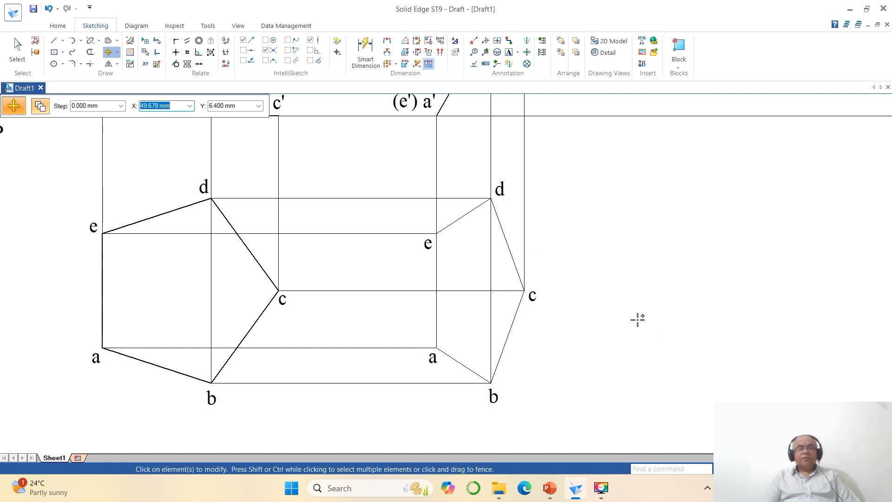
Step: Apply a thicker line width to all five edges of the second top view's pentagon
{"action": "left_click", "coordinate": [10, 68]}
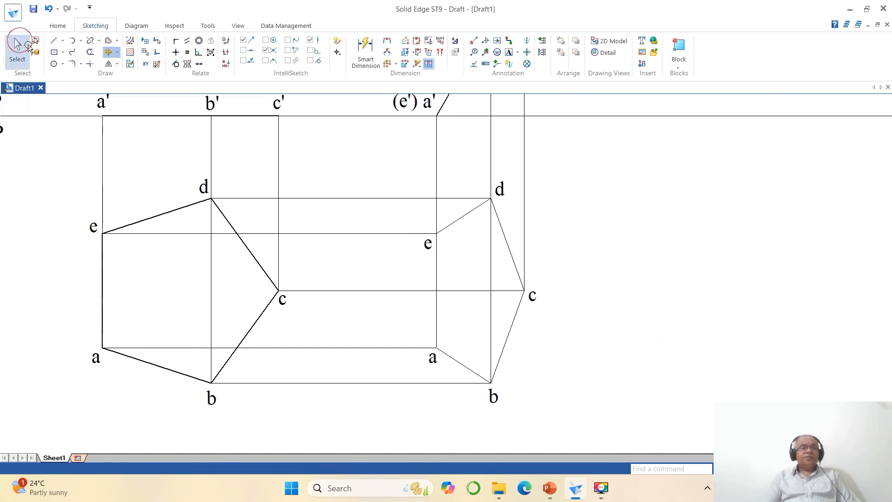
{"action": "left_click", "coordinate": [435, 272]}
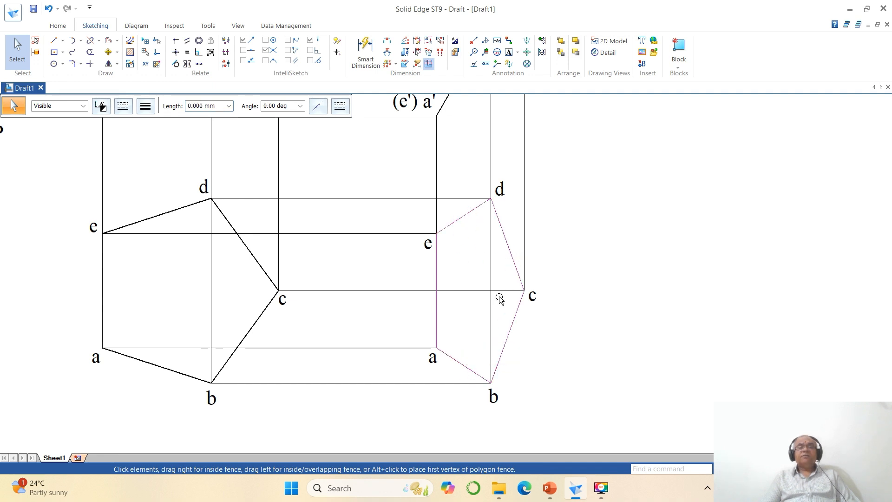
{"action": "left_click", "coordinate": [148, 111]}
{"action": "left_click", "coordinate": [148, 148]}
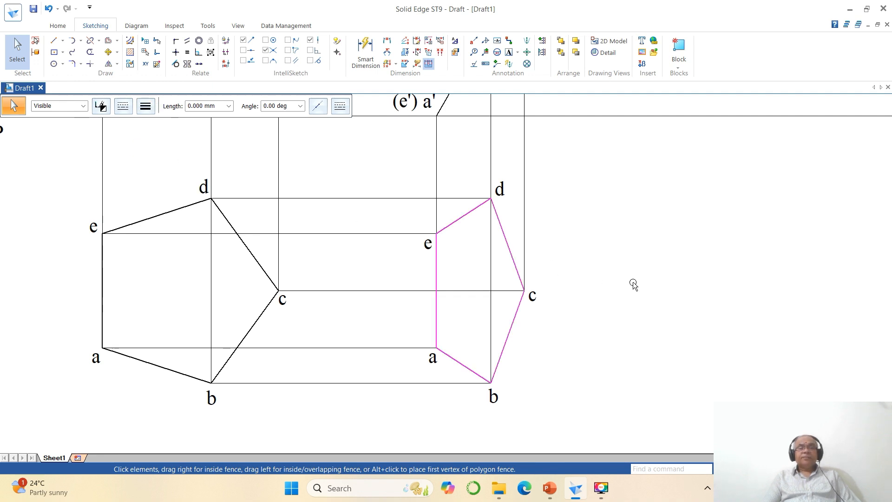
{"action": "left_click", "coordinate": [695, 294]}
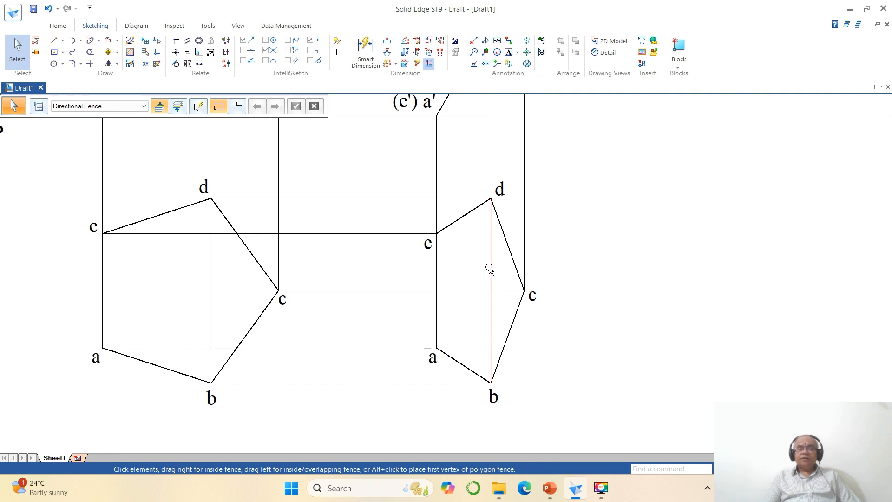
Step: Group the second top view's five pentagon edges with its inner b–d line and the horizontal line through c
{"action": "left_click", "coordinate": [678, 67]}
{"action": "left_click", "coordinate": [695, 127]}
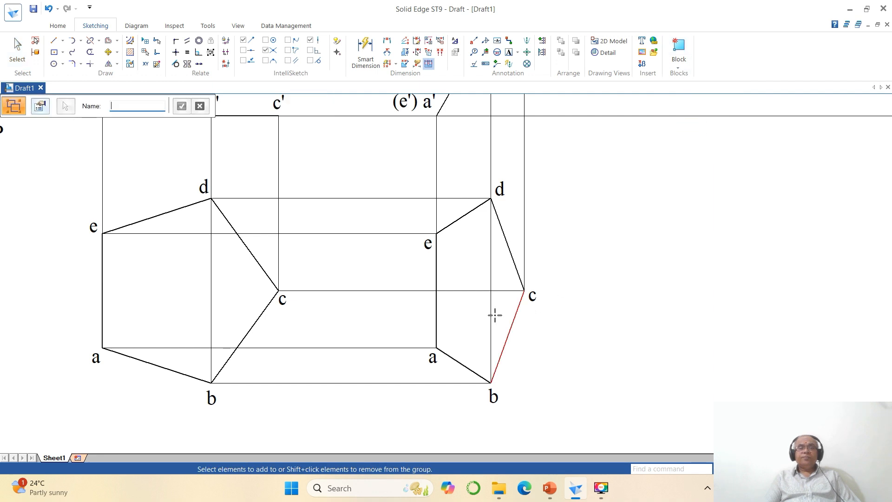
{"action": "left_click", "coordinate": [439, 273]}
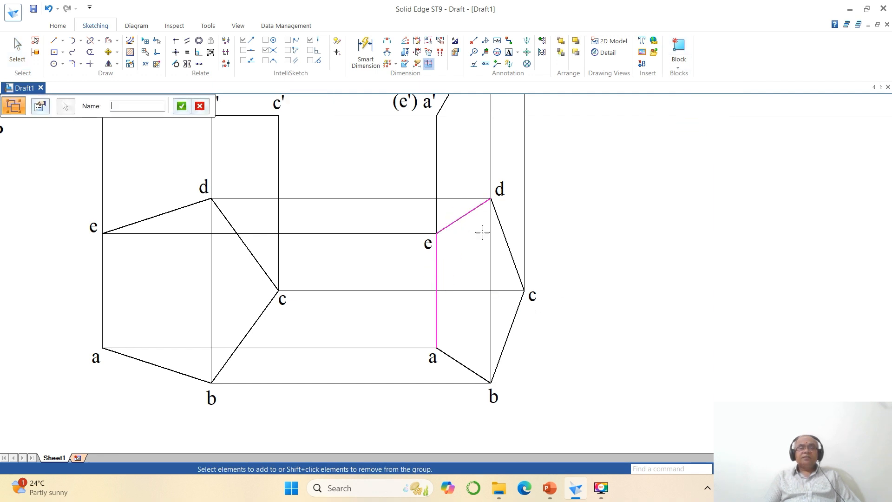
{"action": "left_click", "coordinate": [503, 234]}
{"action": "left_click", "coordinate": [517, 315]}
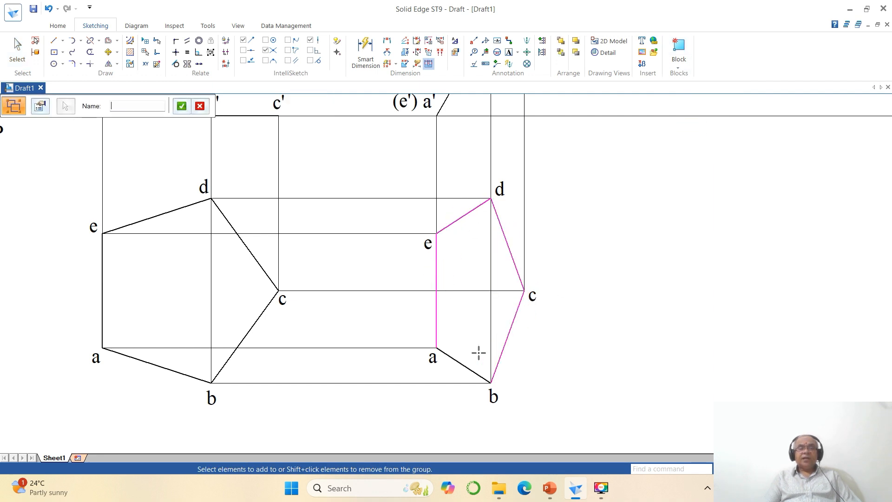
{"action": "left_click", "coordinate": [460, 361]}
{"action": "left_click", "coordinate": [490, 341]}
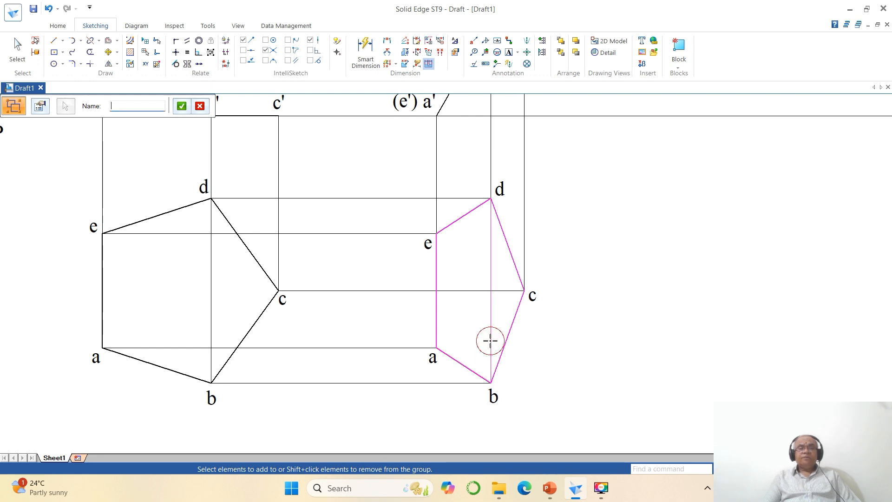
{"action": "left_click", "coordinate": [470, 291]}
{"action": "left_click", "coordinate": [701, 306]}
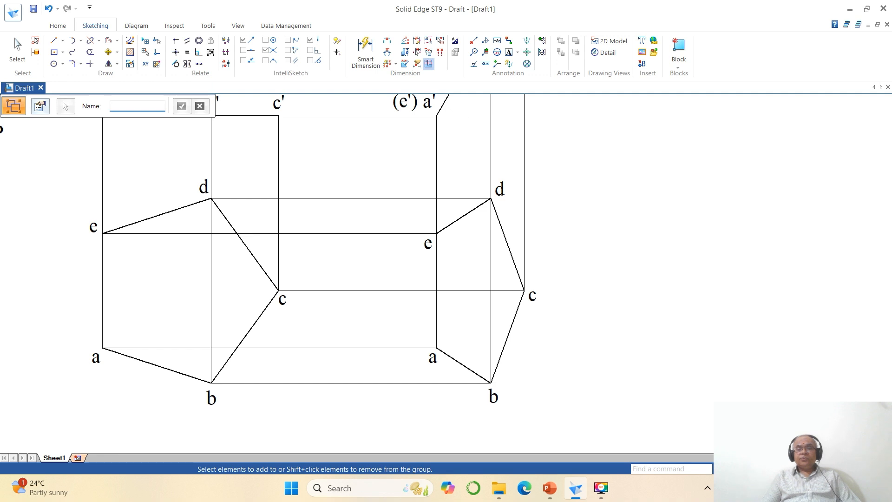
Step: Place a copy of the grouped pentagon to the right of the second top view, below the XY line
{"action": "left_click", "coordinate": [763, 468]}
{"action": "left_click", "coordinate": [742, 469]}
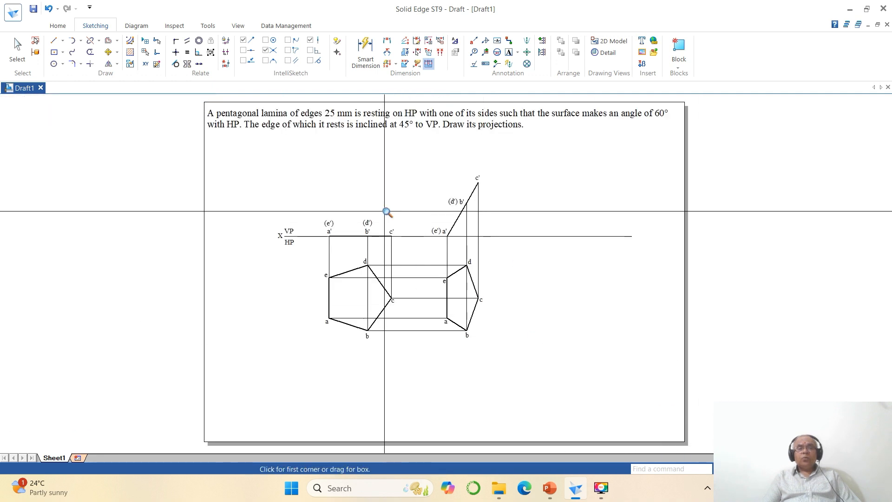
{"action": "left_click", "coordinate": [381, 165]}
{"action": "left_click", "coordinate": [690, 379]}
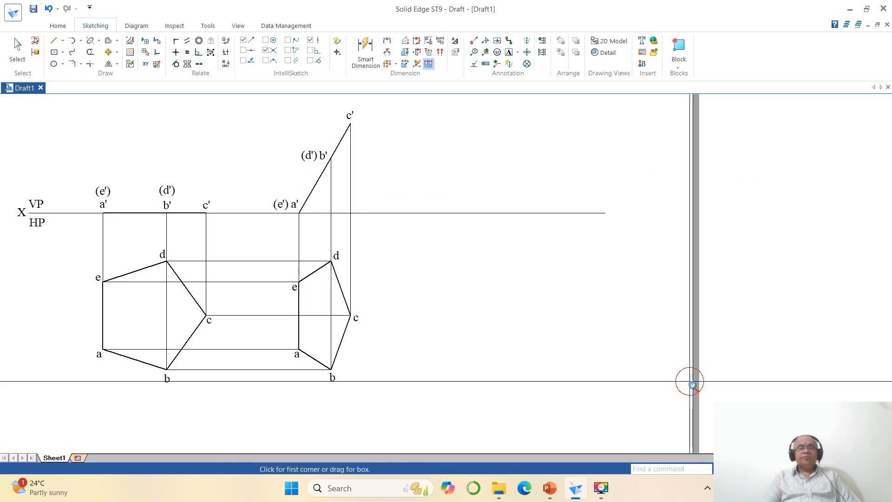
{"action": "left_click", "coordinate": [108, 52]}
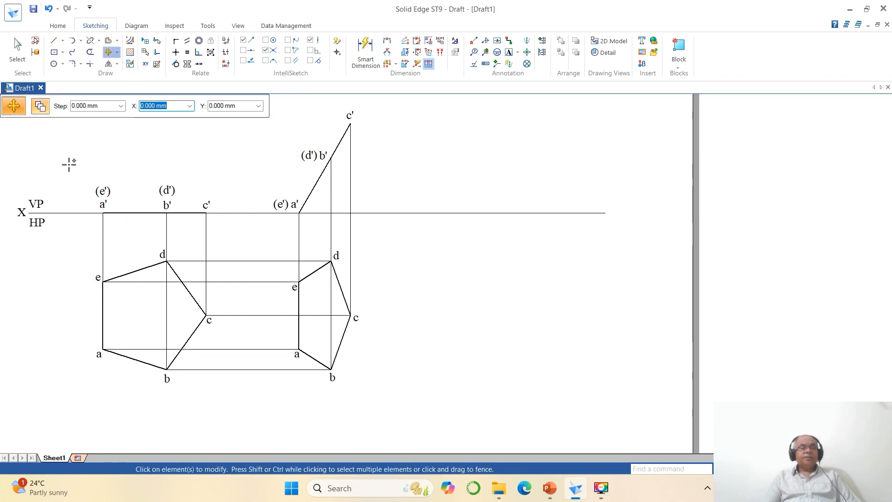
{"action": "left_click", "coordinate": [325, 313]}
{"action": "left_click", "coordinate": [347, 339]}
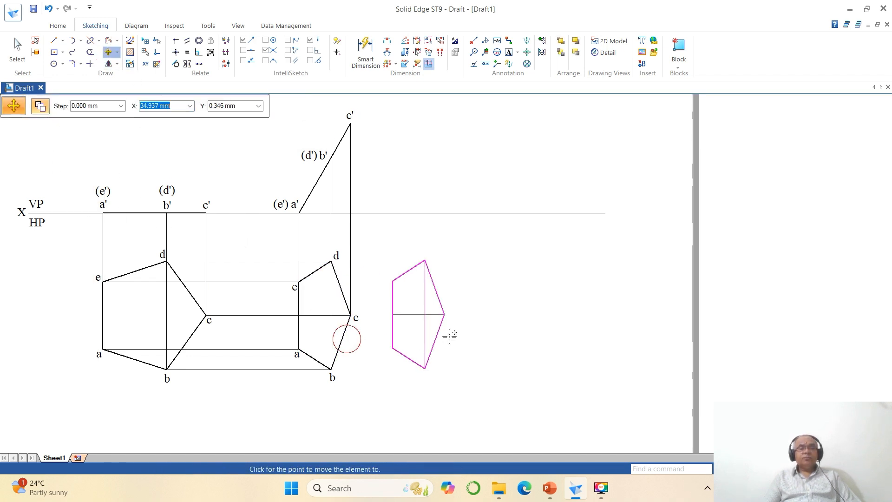
{"action": "left_click", "coordinate": [483, 317]}
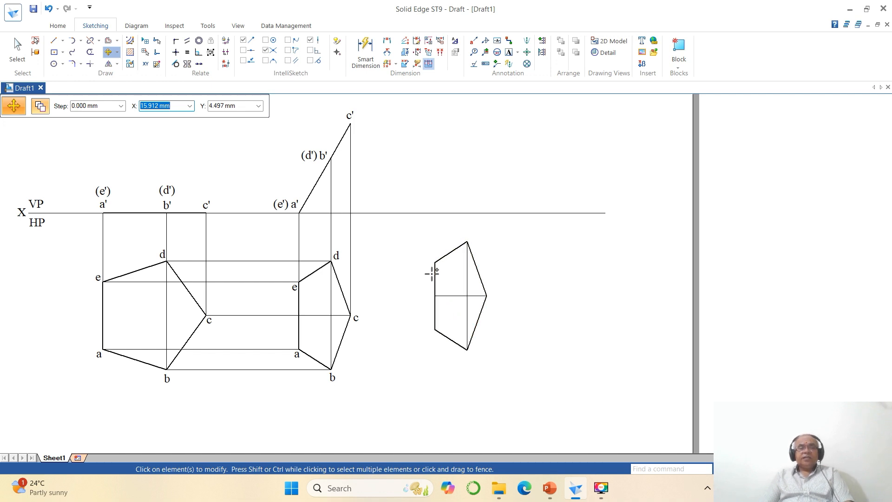
Step: Rotate the copied pentagon 45° counterclockwise about its corner e, without keeping the original
{"action": "scroll", "coordinate": [456, 284], "scroll_direction": "down", "scroll_amount": 2}
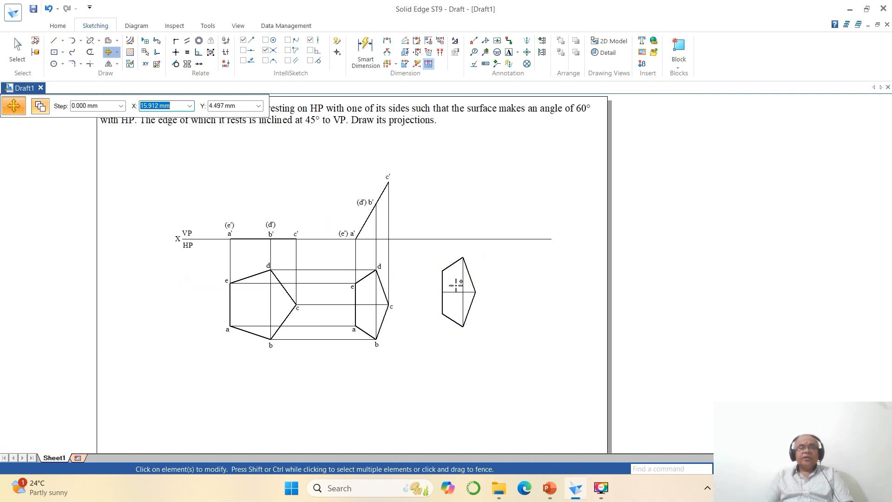
{"action": "scroll", "coordinate": [457, 284], "scroll_direction": "down", "scroll_amount": 1}
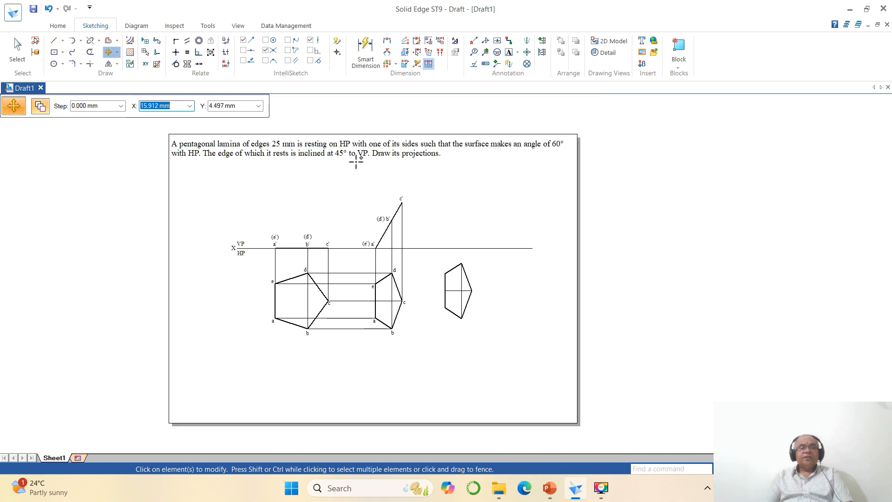
{"action": "left_click", "coordinate": [759, 468]}
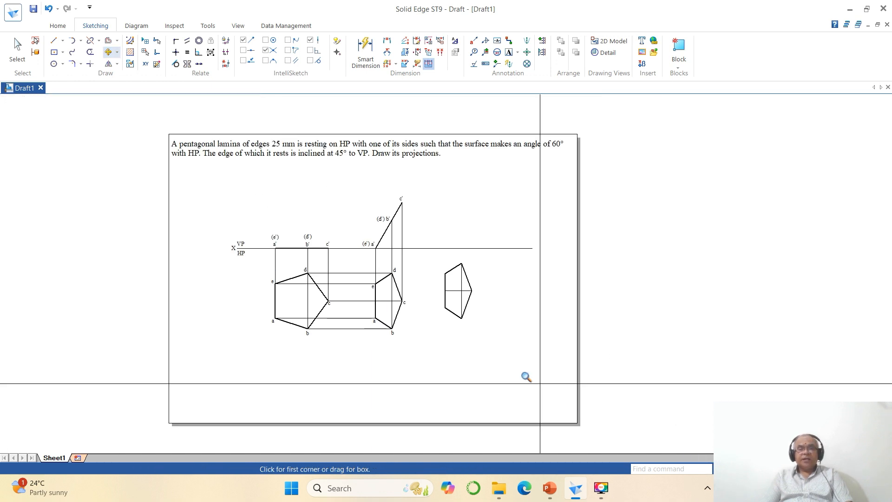
{"action": "left_click", "coordinate": [338, 187]}
{"action": "left_click", "coordinate": [565, 386]}
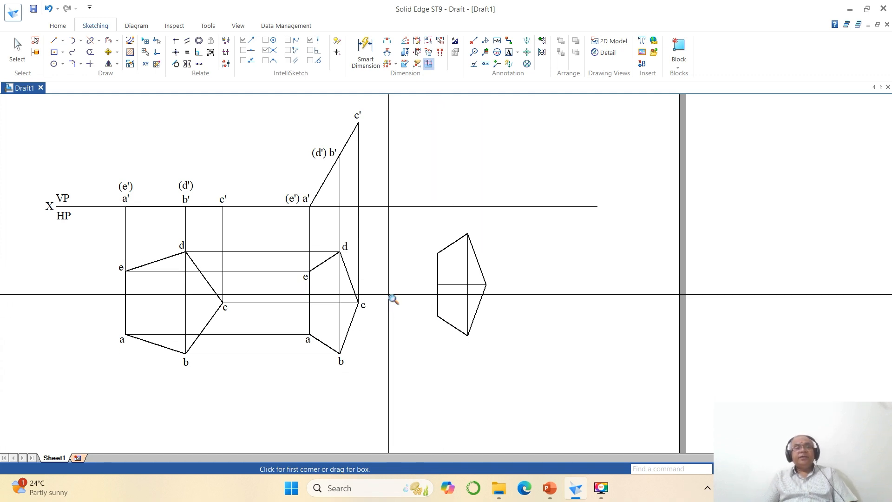
{"action": "left_click", "coordinate": [117, 63]}
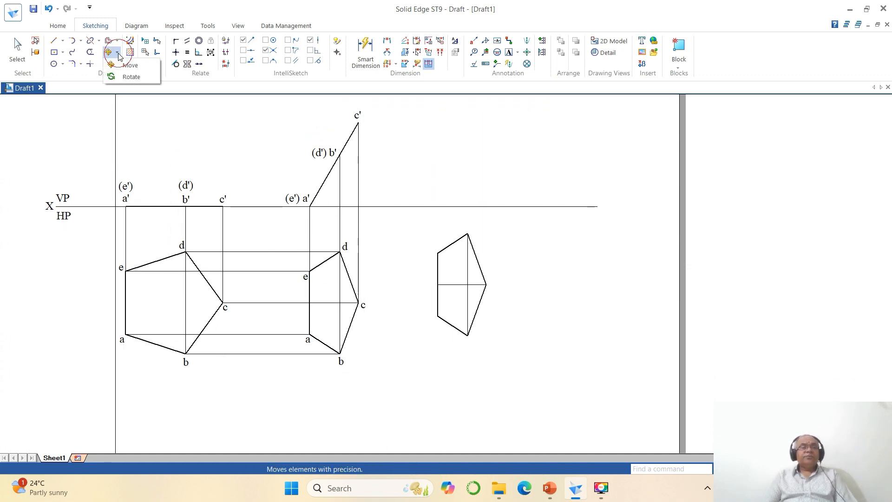
{"action": "left_click", "coordinate": [124, 76]}
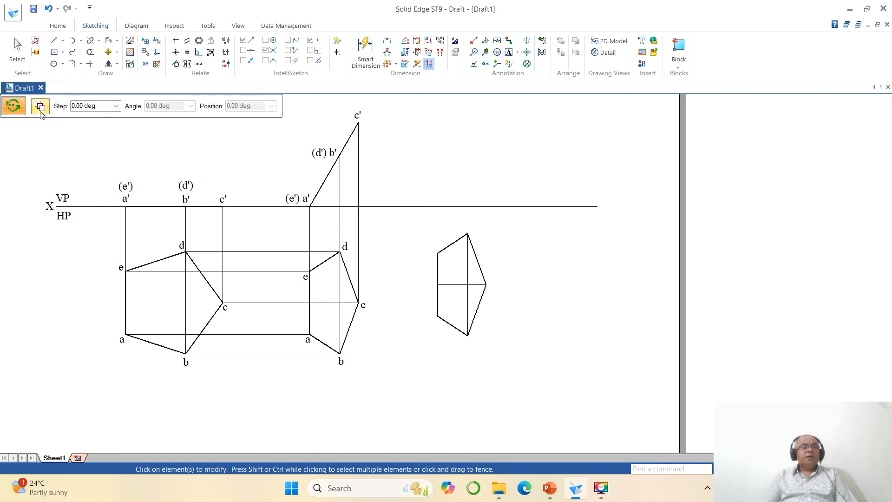
{"action": "left_click", "coordinate": [453, 295]}
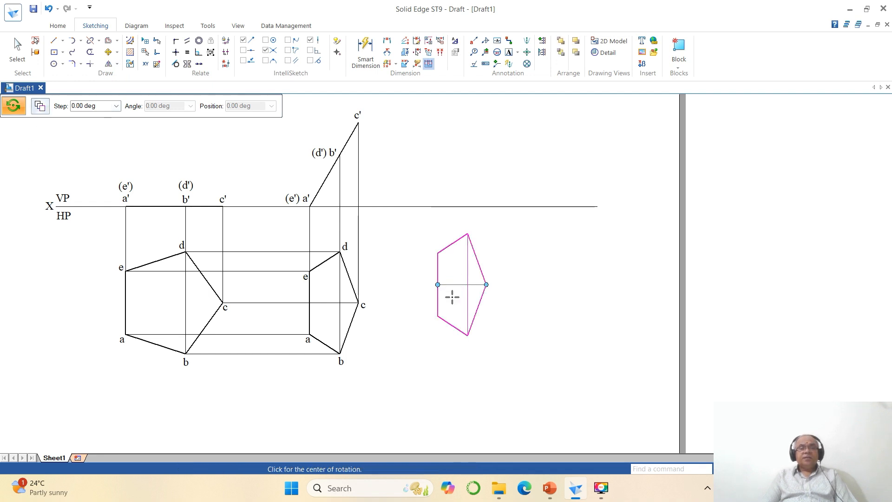
{"action": "left_click", "coordinate": [437, 253]}
{"action": "left_click", "coordinate": [437, 316]}
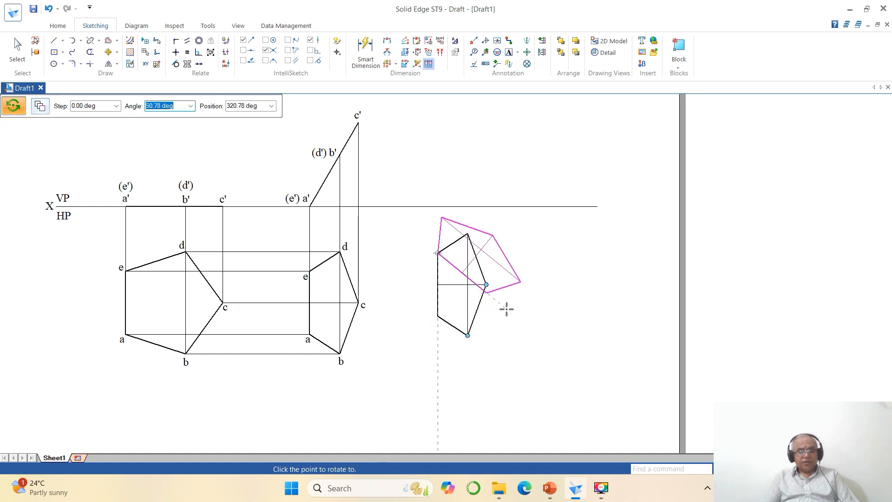
{"action": "type", "text": "45"}
{"action": "key", "text": "Return"}
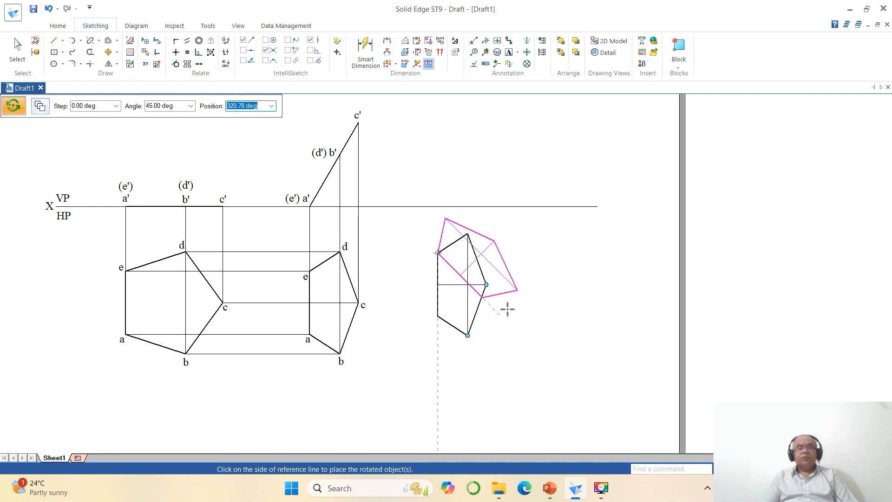
{"action": "left_click", "coordinate": [508, 310]}
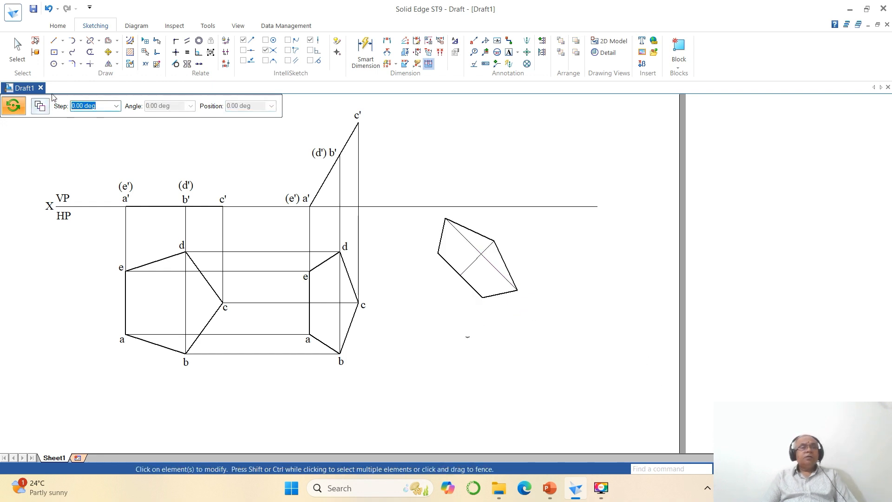
Step: Move the rotated pentagon slightly down and to the left, without making a copy
{"action": "left_click", "coordinate": [108, 52]}
{"action": "left_click", "coordinate": [40, 106]}
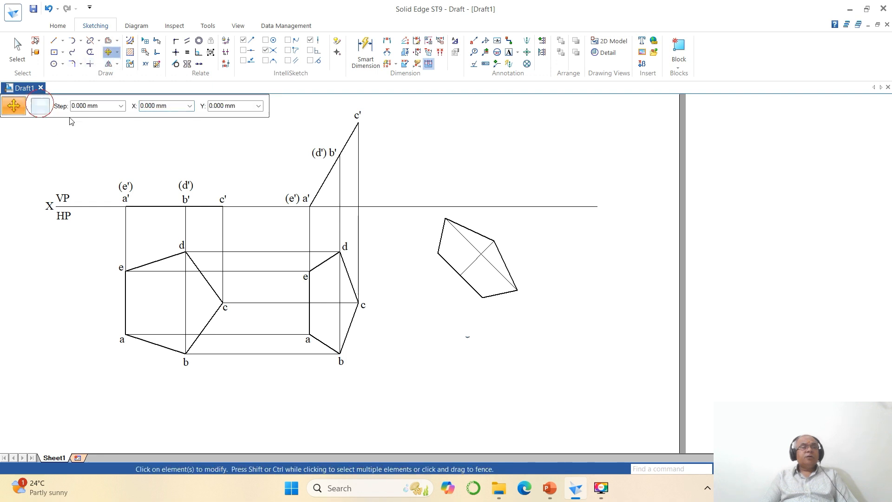
{"action": "left_click", "coordinate": [462, 276]}
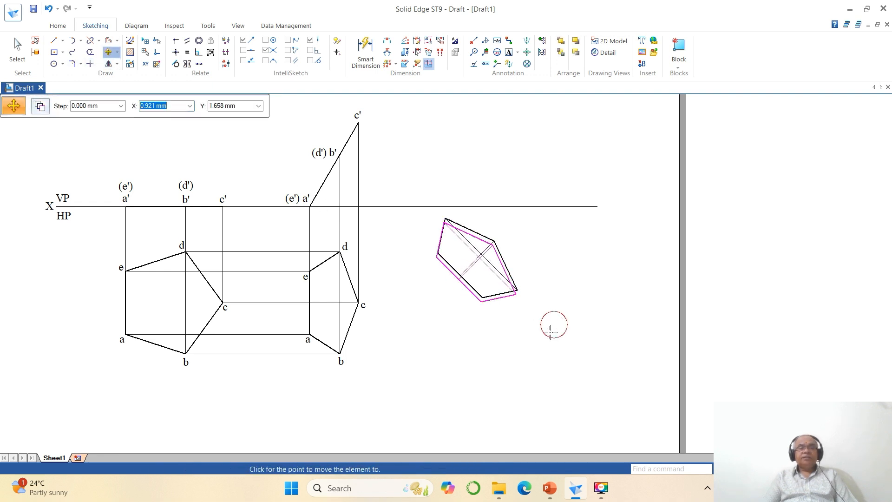
{"action": "left_click", "coordinate": [542, 350]}
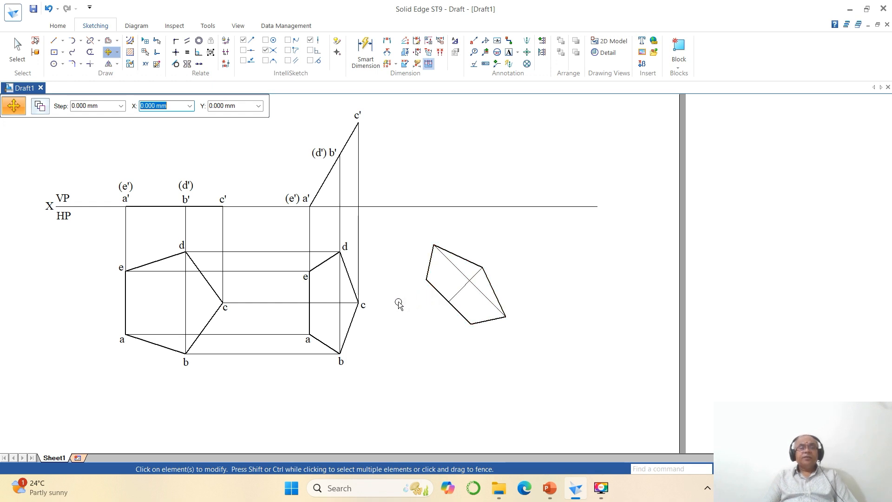
Step: Copy the labels a and b from the second top view to the matching corners of the rotated pentagon
{"action": "left_click", "coordinate": [762, 469]}
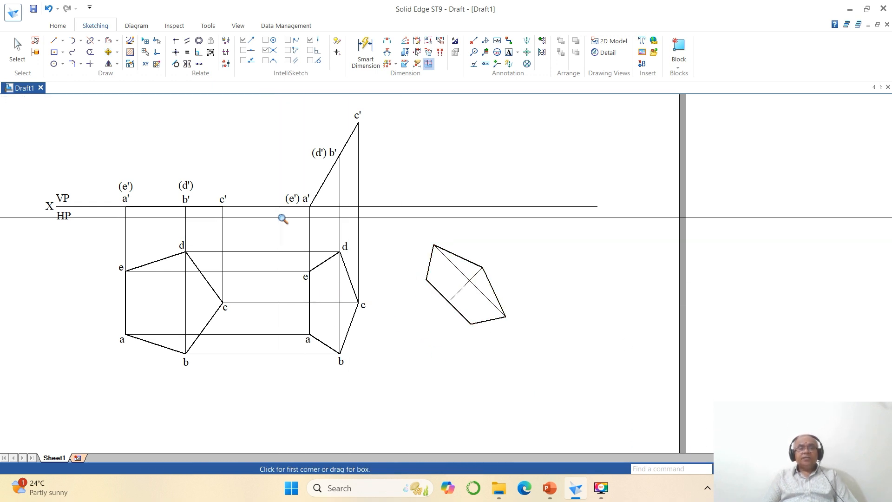
{"action": "left_click", "coordinate": [262, 177]}
{"action": "left_click", "coordinate": [643, 414]}
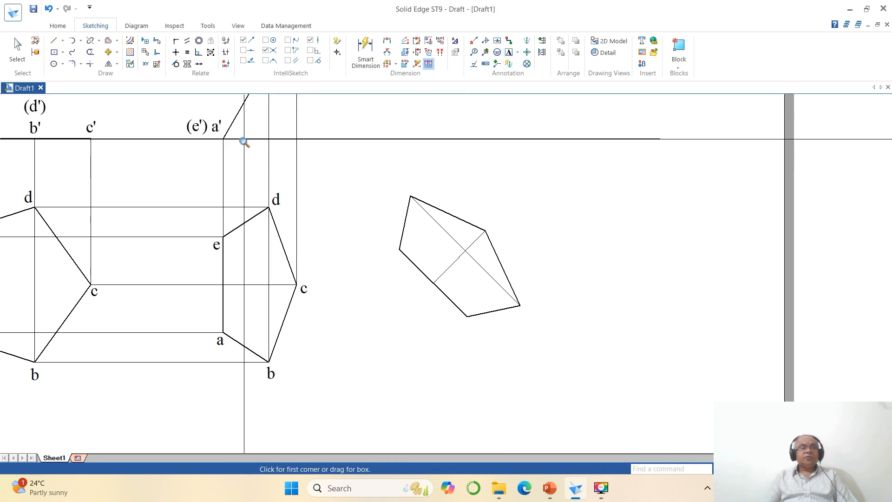
{"action": "left_click", "coordinate": [109, 53]}
{"action": "left_click", "coordinate": [41, 106]}
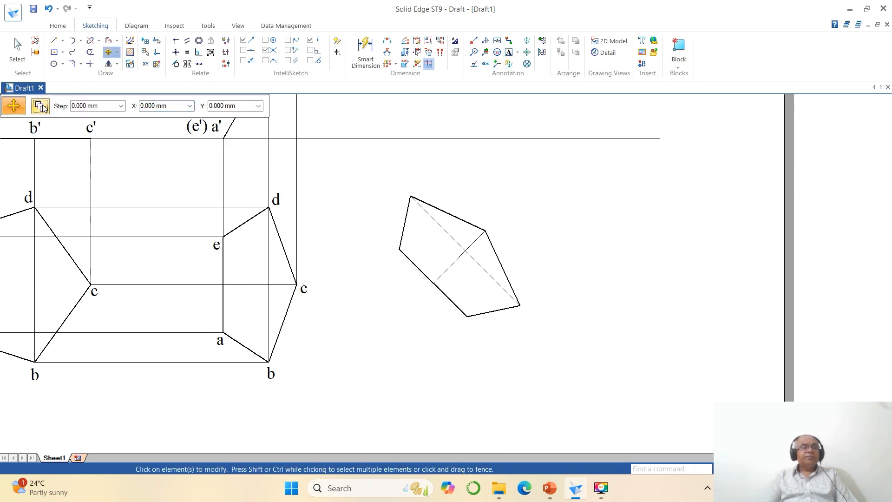
{"action": "left_click", "coordinate": [222, 344]}
{"action": "left_click", "coordinate": [225, 372]}
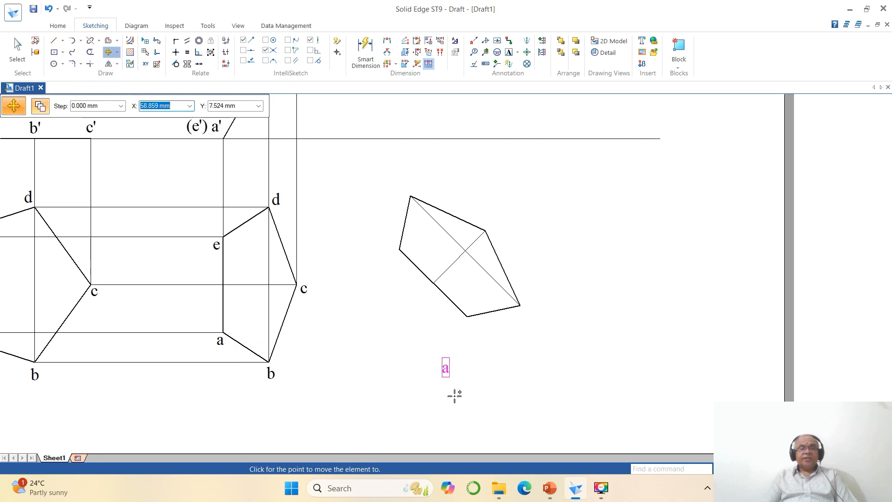
{"action": "left_click", "coordinate": [474, 357]}
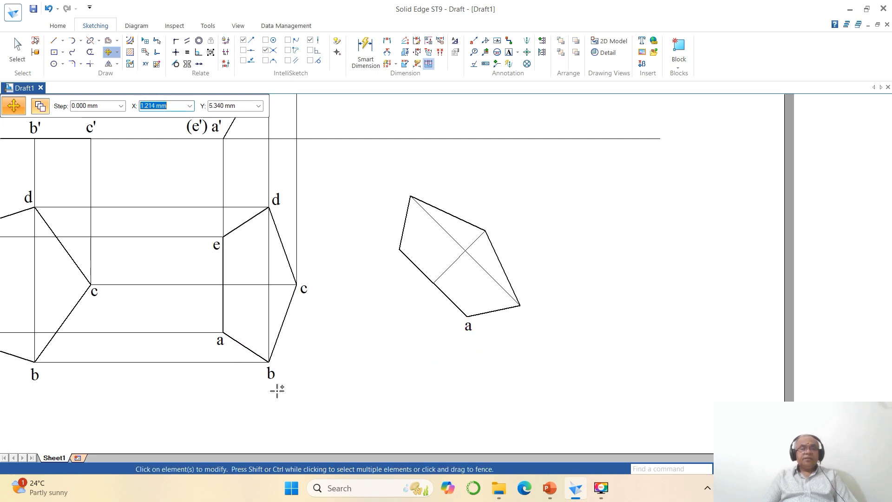
{"action": "left_click", "coordinate": [272, 376]}
{"action": "left_click", "coordinate": [274, 381]}
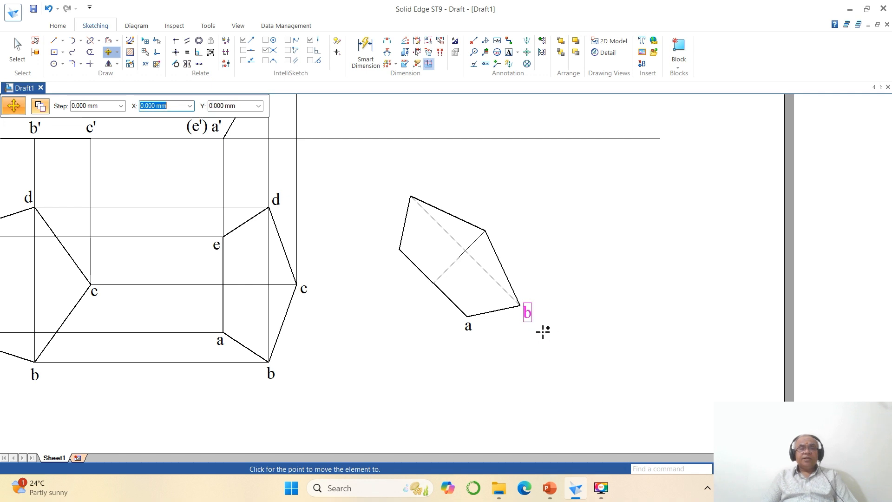
{"action": "left_click", "coordinate": [543, 330]}
Step: Copy the labels c, d and e from the second top view to the matching corners of the rotated pentagon
{"action": "left_click", "coordinate": [309, 294]}
{"action": "left_click", "coordinate": [313, 323]}
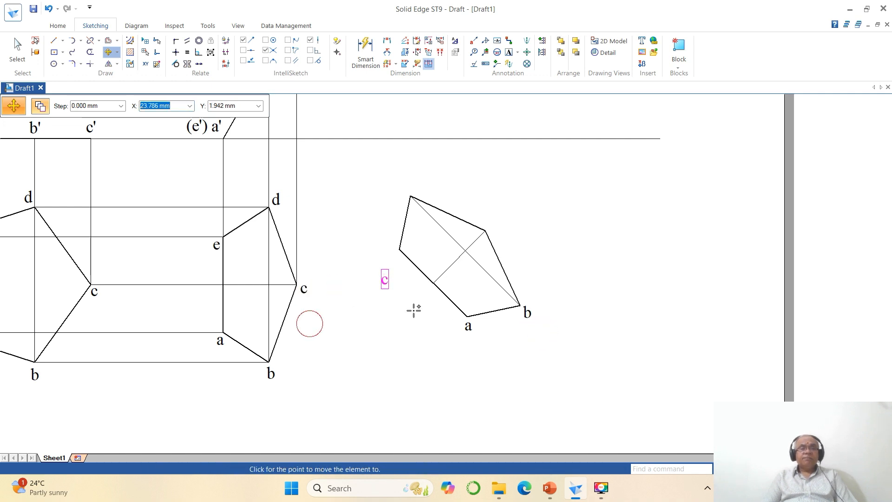
{"action": "left_click", "coordinate": [504, 258]}
{"action": "left_click", "coordinate": [276, 200]}
{"action": "left_click", "coordinate": [296, 241]}
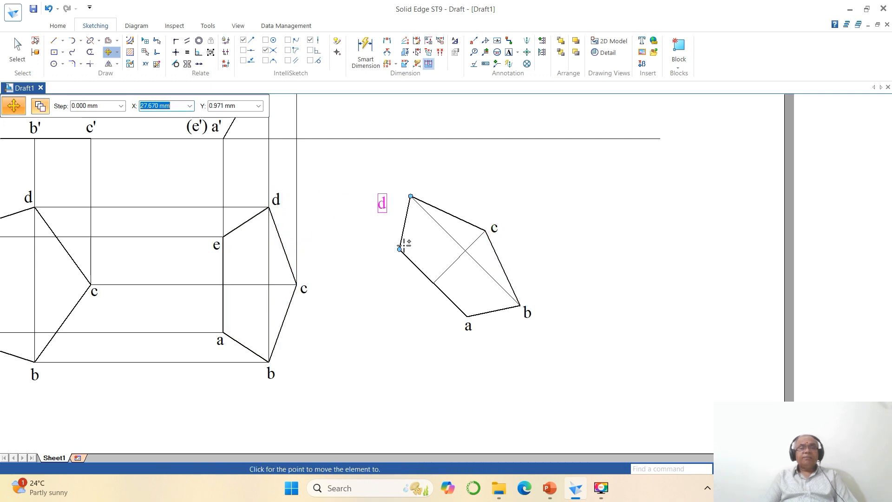
{"action": "left_click", "coordinate": [421, 236]}
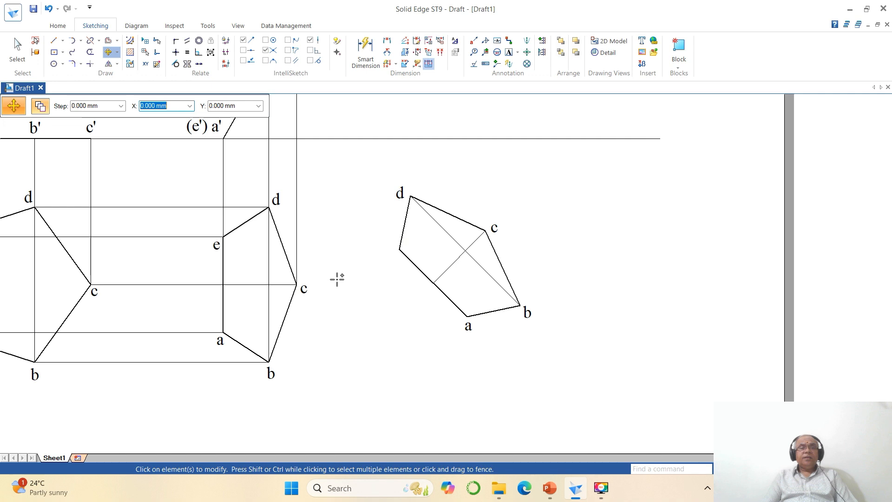
{"action": "left_click", "coordinate": [216, 246]}
{"action": "left_click", "coordinate": [214, 280]}
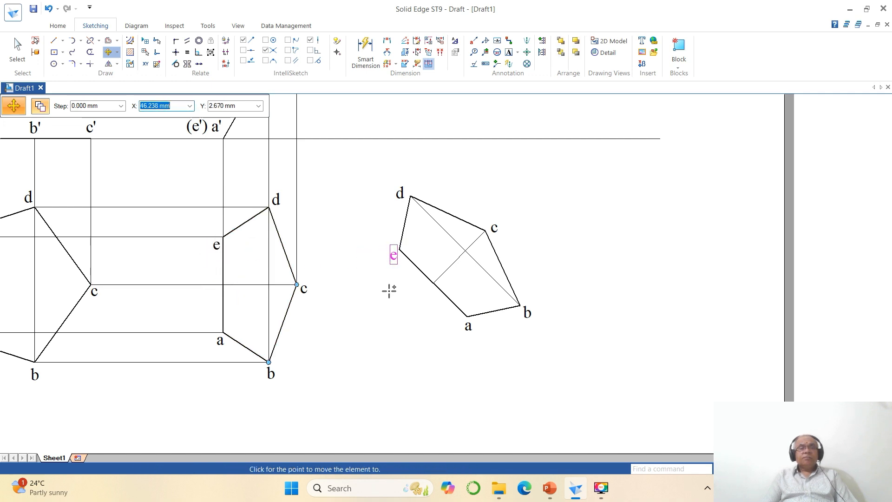
{"action": "left_click", "coordinate": [388, 289]}
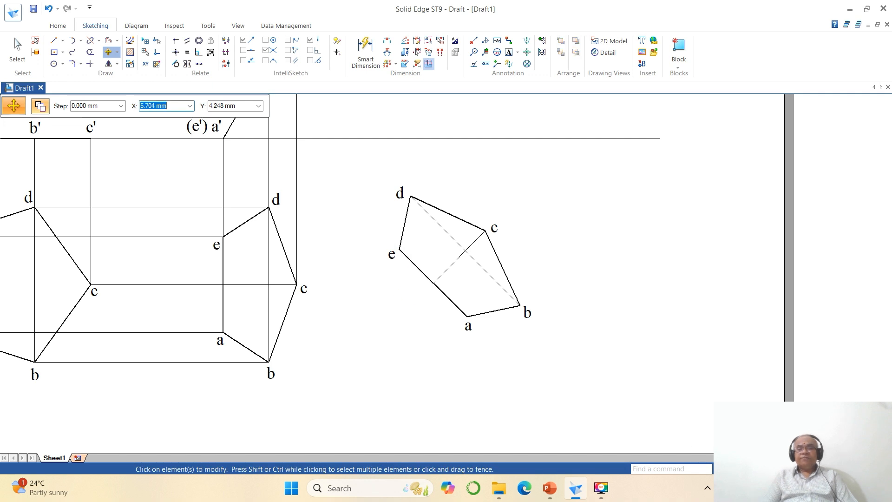
{"action": "left_click", "coordinate": [781, 469]}
{"action": "left_click", "coordinate": [759, 469]}
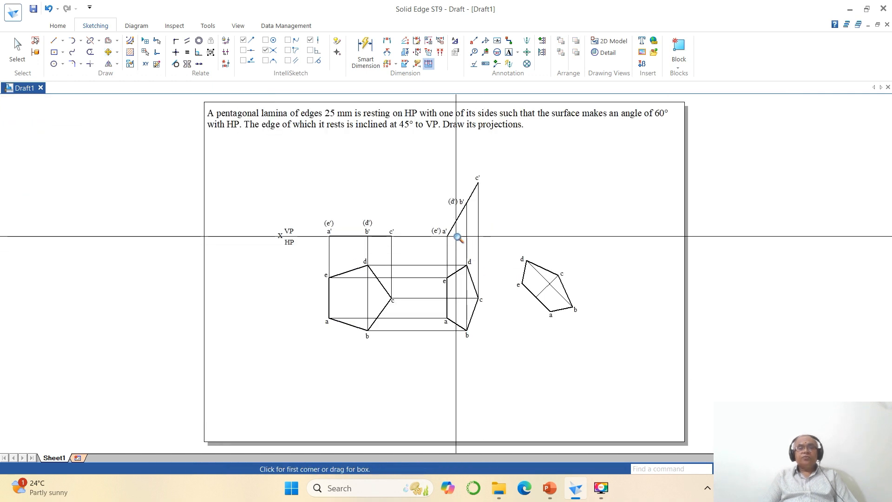
Step: With the first IntelliSketch snap option off, draw vertical projectors from corners a and e of the rotated pentagon to slightly above the XY line
{"action": "mouse_move", "coordinate": [414, 166]}
{"action": "left_mouse_down"}
{"action": "mouse_move", "coordinate": [634, 325]}
{"action": "mouse_move", "coordinate": [696, 358]}
{"action": "left_mouse_up"}
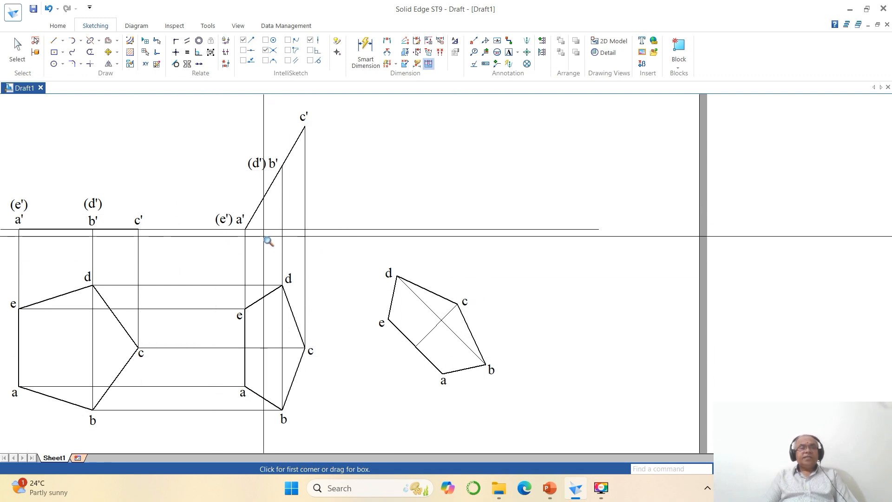
{"action": "left_click", "coordinate": [53, 41]}
{"action": "left_click", "coordinate": [244, 42]}
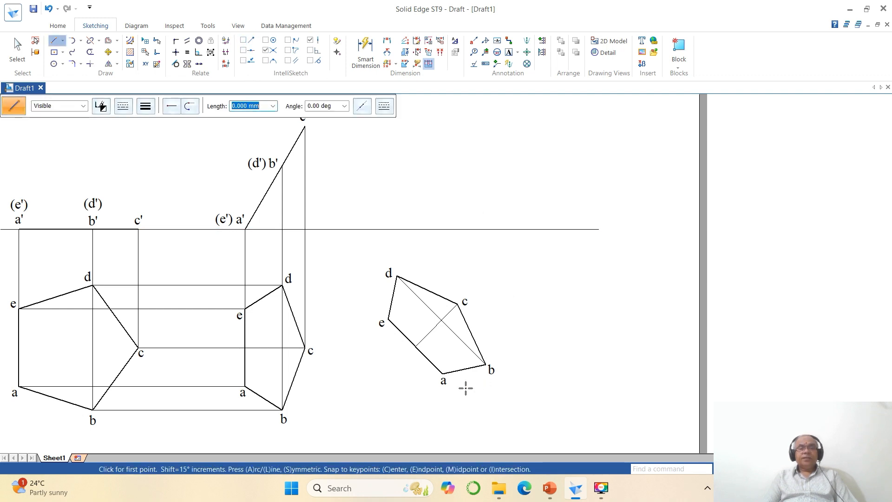
{"action": "left_click", "coordinate": [442, 373]}
{"action": "left_click", "coordinate": [444, 204]}
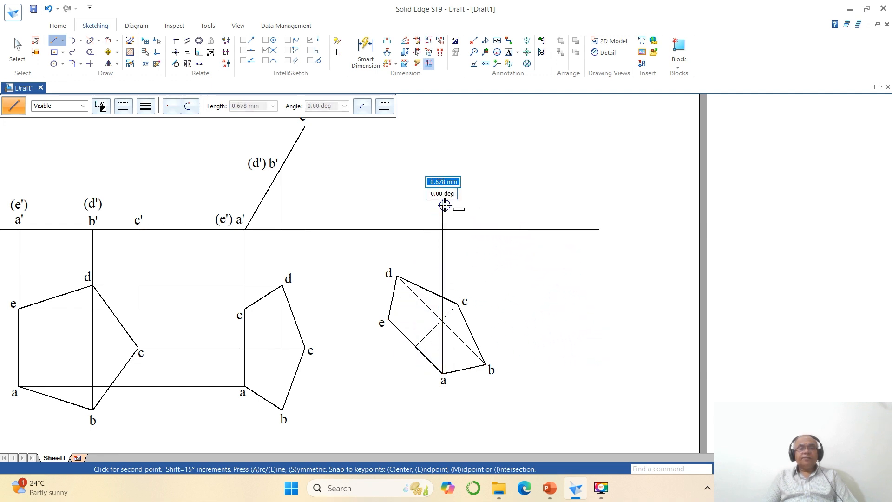
{"action": "left_click", "coordinate": [389, 320]}
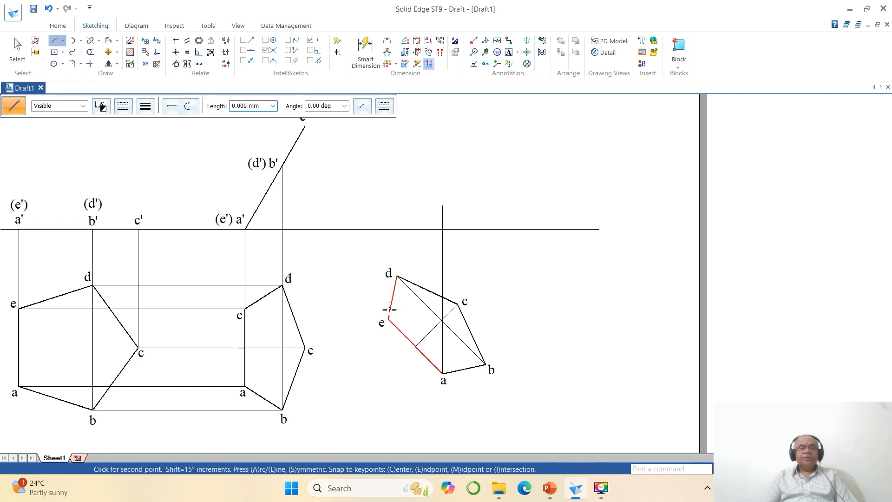
{"action": "left_click", "coordinate": [389, 204]}
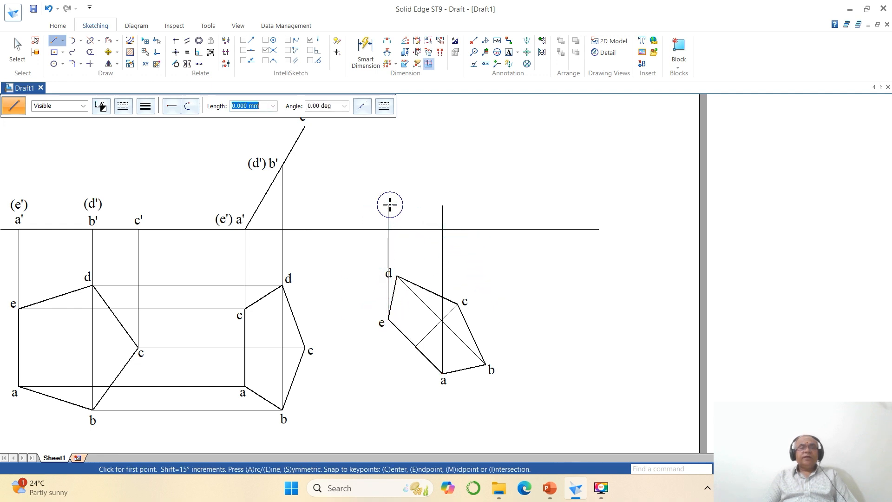
Step: Trim the parts of the a and e projectors that extend above the XY line
{"action": "left_click", "coordinate": [91, 53]}
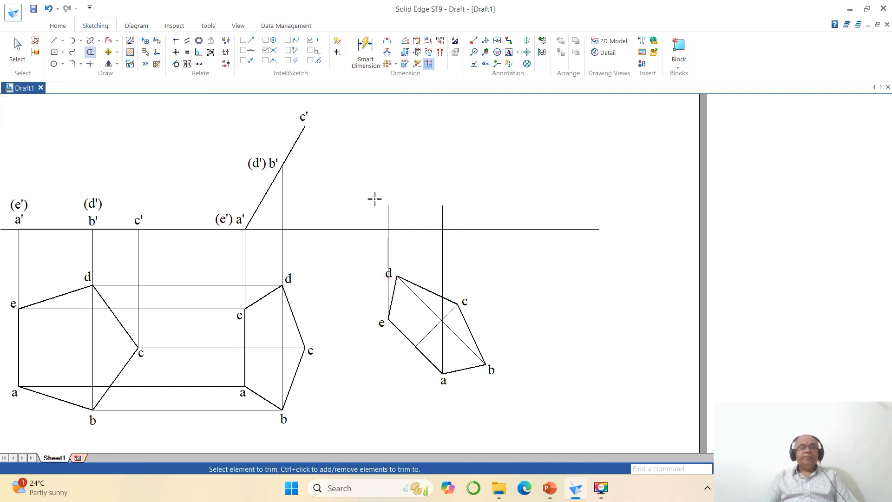
{"action": "left_click", "coordinate": [389, 214]}
{"action": "left_click", "coordinate": [441, 210]}
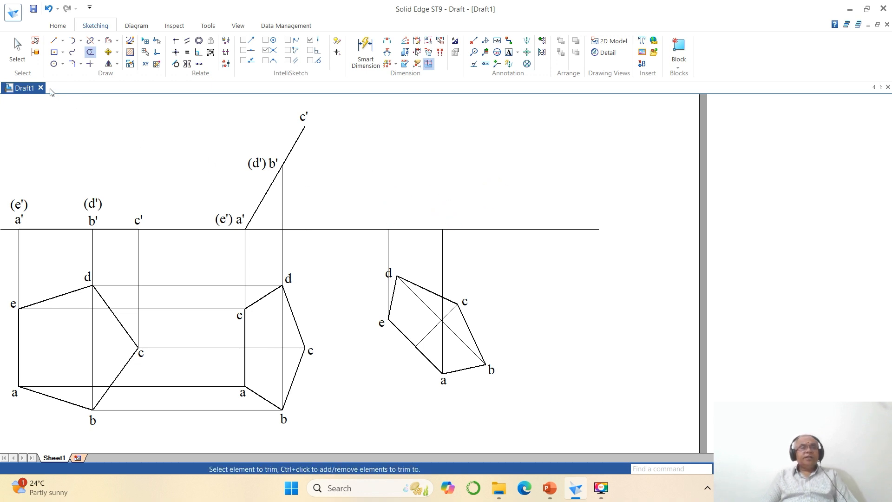
Step: Draw a horizontal projector about 98 mm long from b' and vertical projectors crossing it from corners d and b of the rotated pentagon
{"action": "left_click", "coordinate": [54, 41]}
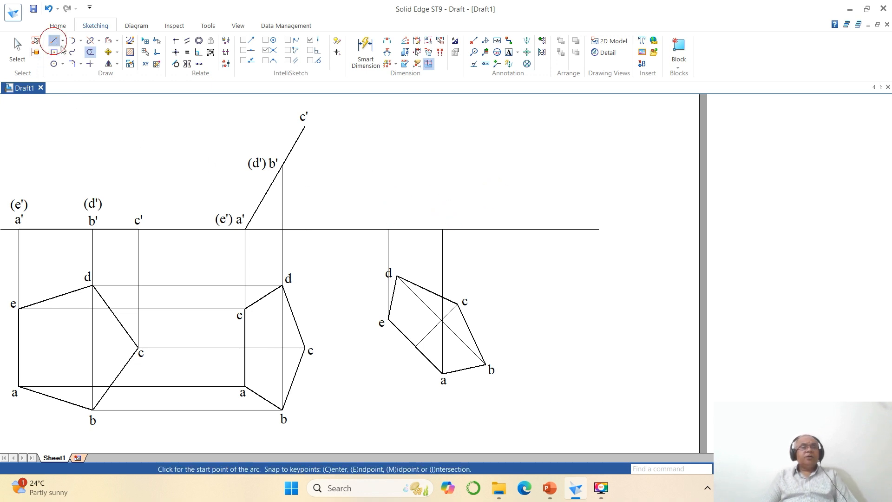
{"action": "left_click", "coordinate": [282, 165]}
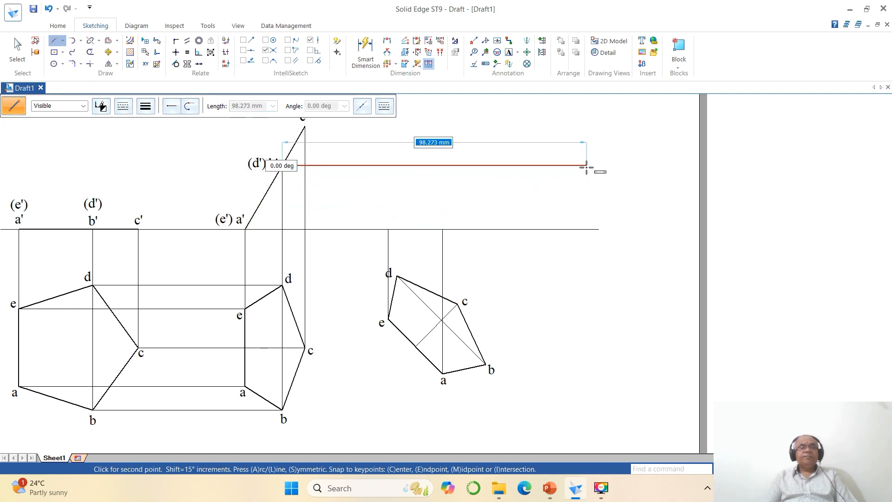
{"action": "left_click", "coordinate": [588, 166]}
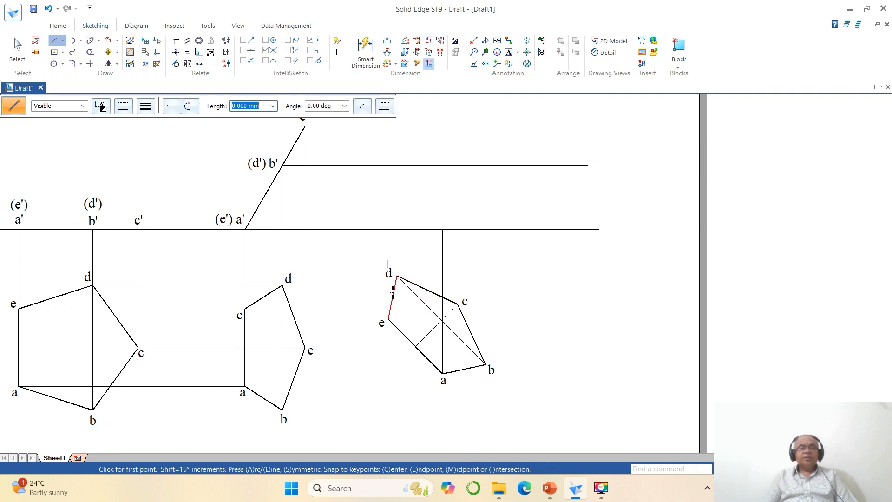
{"action": "left_click", "coordinate": [397, 277]}
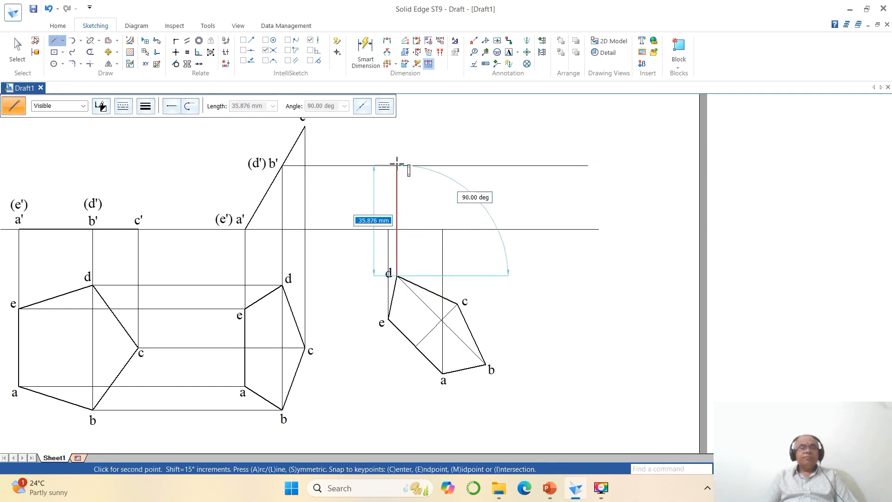
{"action": "left_click", "coordinate": [397, 148]}
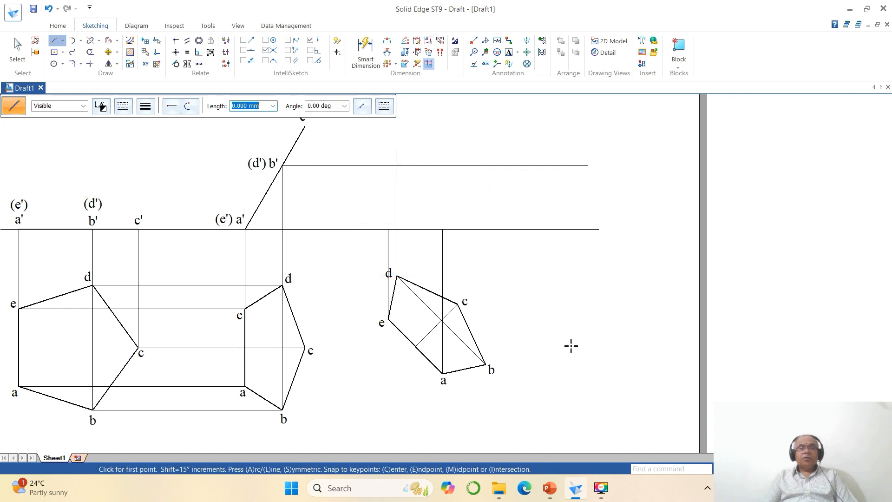
{"action": "left_click", "coordinate": [484, 364]}
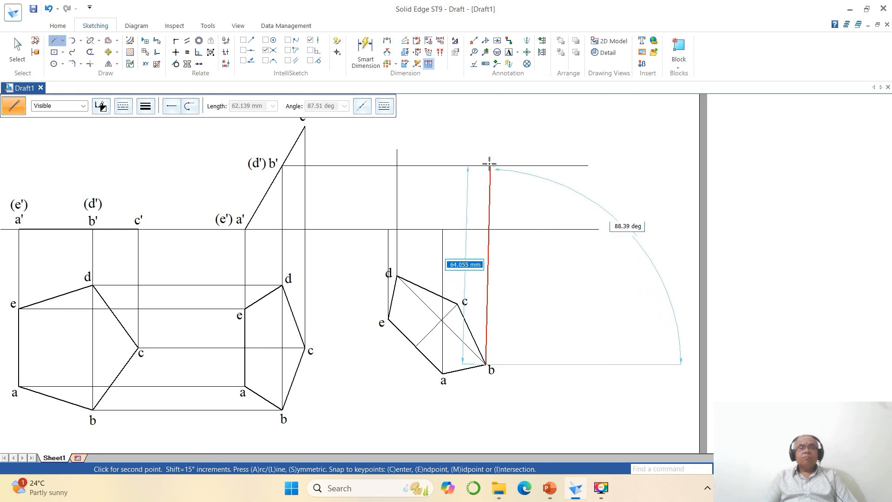
{"action": "left_click", "coordinate": [485, 149]}
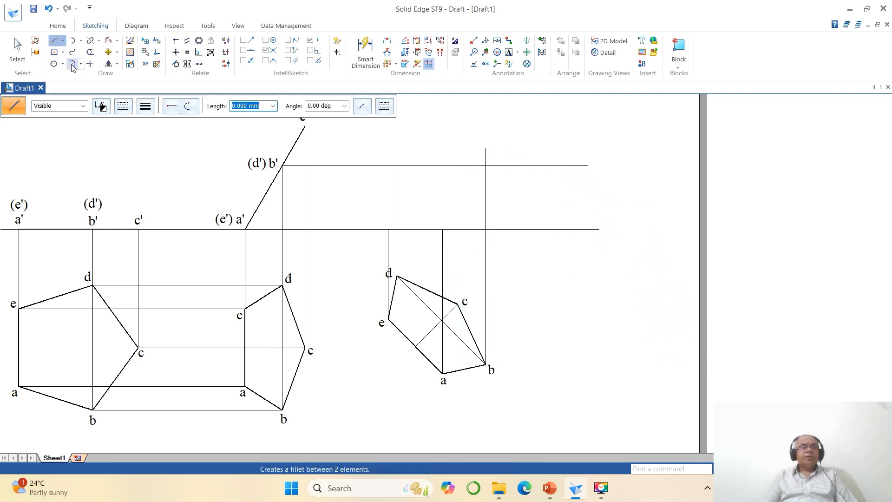
Step: Trim the d and b projectors to the horizontal projector from b', ending the horizontal line at the b projector
{"action": "left_click", "coordinate": [90, 64]}
{"action": "left_click", "coordinate": [397, 177]}
{"action": "left_click", "coordinate": [383, 166]}
{"action": "left_click", "coordinate": [382, 165]}
{"action": "left_click", "coordinate": [485, 184]}
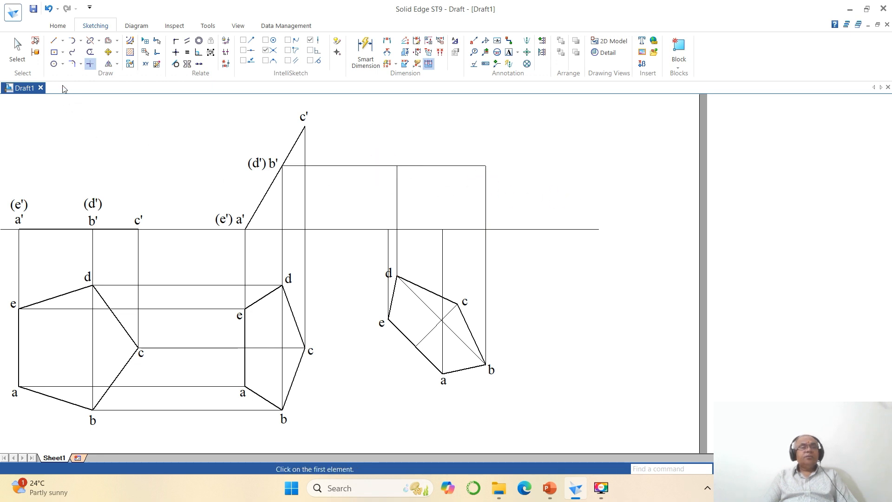
Step: Draw a horizontal projector from c' and a vertical one from corner c of the rotated pentagon, joining them with a trimmed corner
{"action": "left_click", "coordinate": [54, 41]}
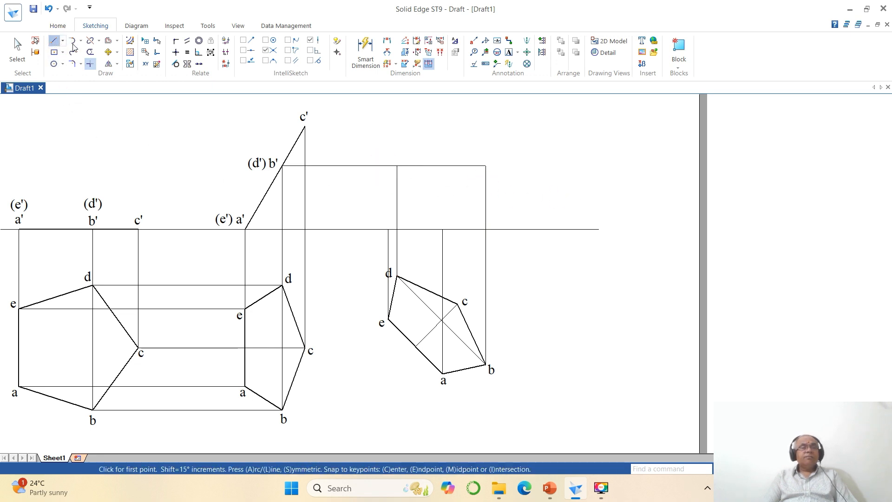
{"action": "left_click", "coordinate": [305, 127]}
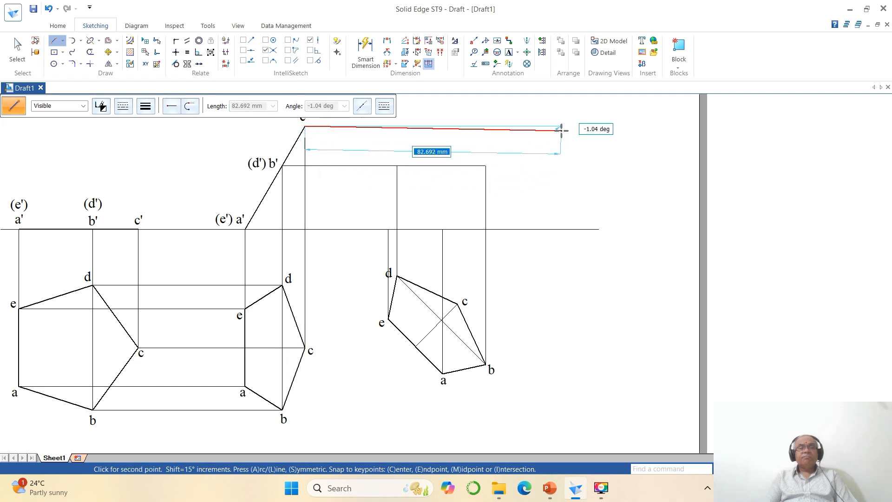
{"action": "left_click", "coordinate": [565, 126]}
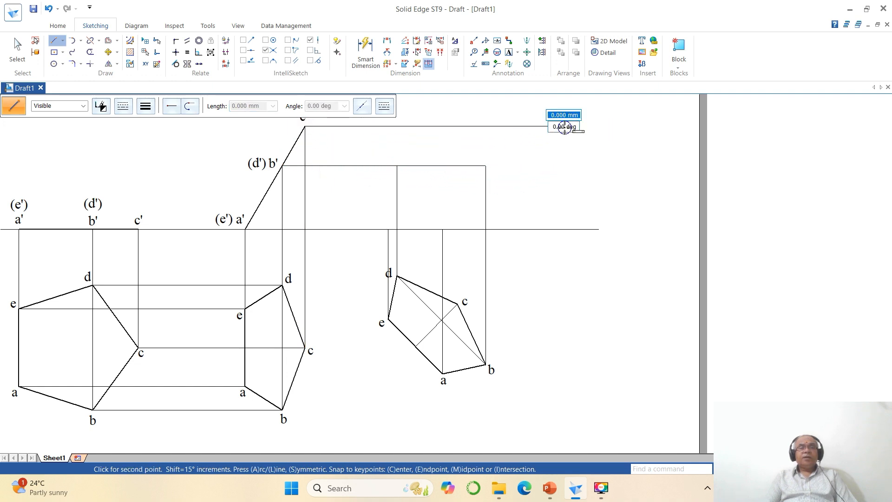
{"action": "left_click", "coordinate": [458, 304]}
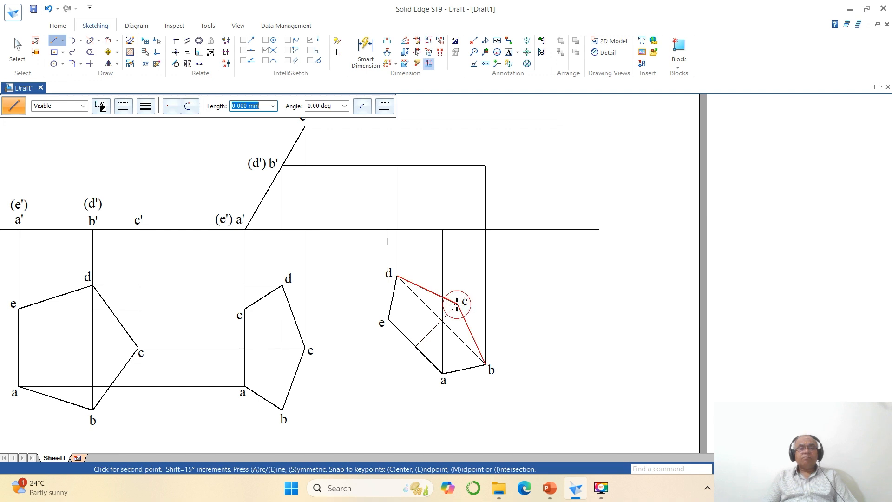
{"action": "left_click", "coordinate": [457, 151]}
{"action": "left_click", "coordinate": [90, 63]}
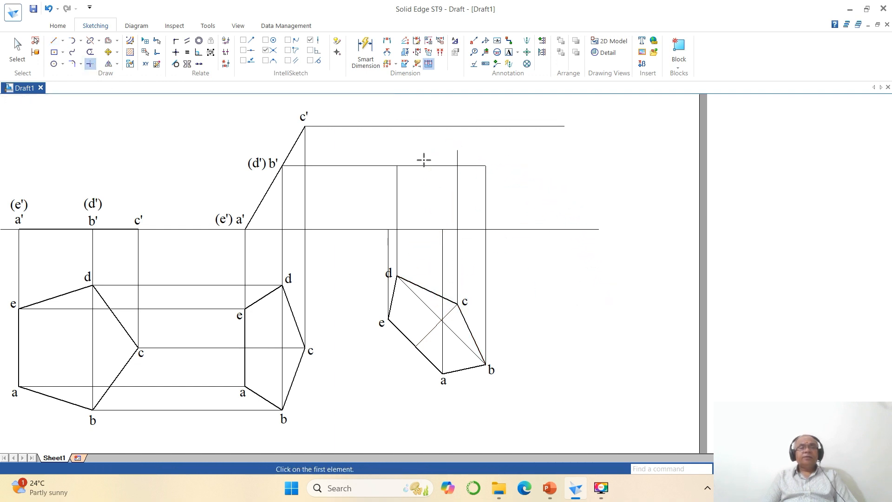
{"action": "left_click", "coordinate": [428, 127]}
{"action": "left_click", "coordinate": [454, 149]}
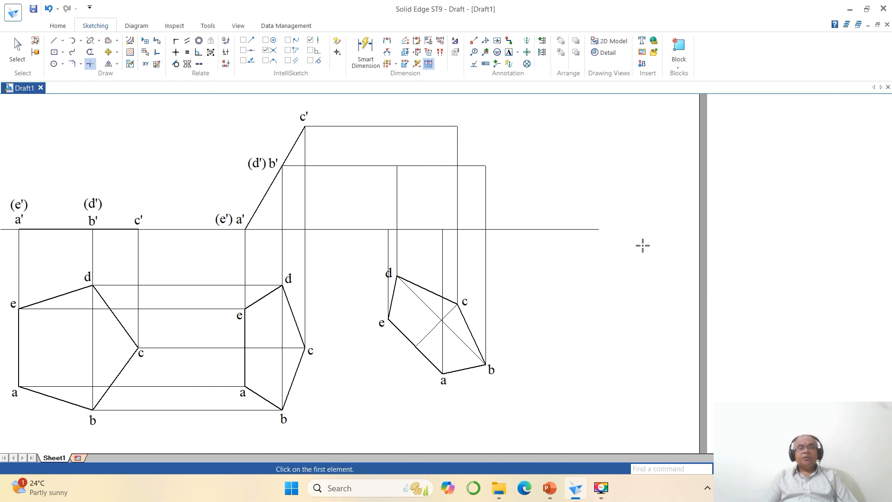
Step: Split the XY line where the vertical projectors from corners e and a of the rotated pentagon meet it
{"action": "left_click", "coordinate": [738, 468]}
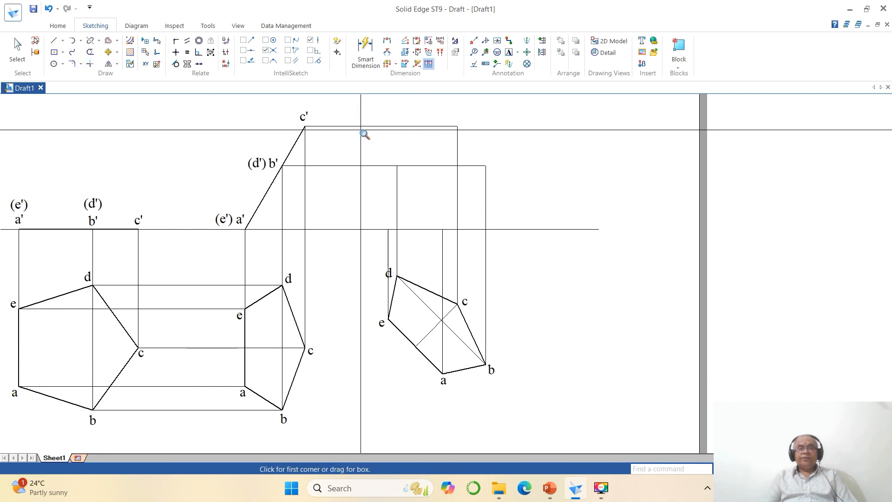
{"action": "left_click", "coordinate": [342, 112]}
{"action": "left_click", "coordinate": [594, 305]}
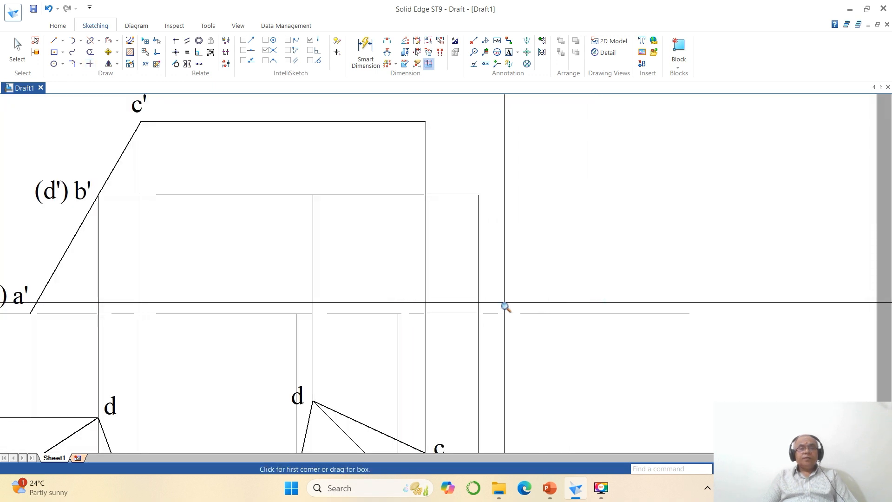
{"action": "left_click", "coordinate": [90, 40]}
{"action": "left_click", "coordinate": [364, 319]}
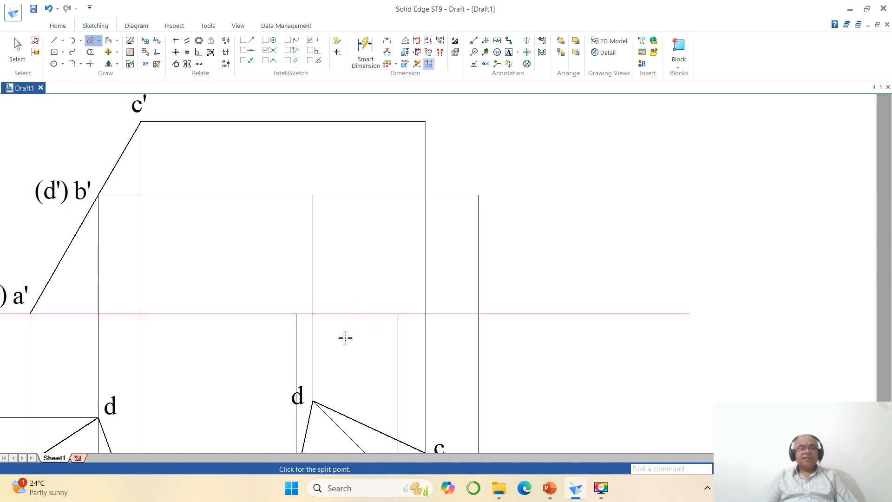
{"action": "left_click", "coordinate": [295, 314]}
{"action": "left_click", "coordinate": [356, 313]}
{"action": "left_click", "coordinate": [398, 314]}
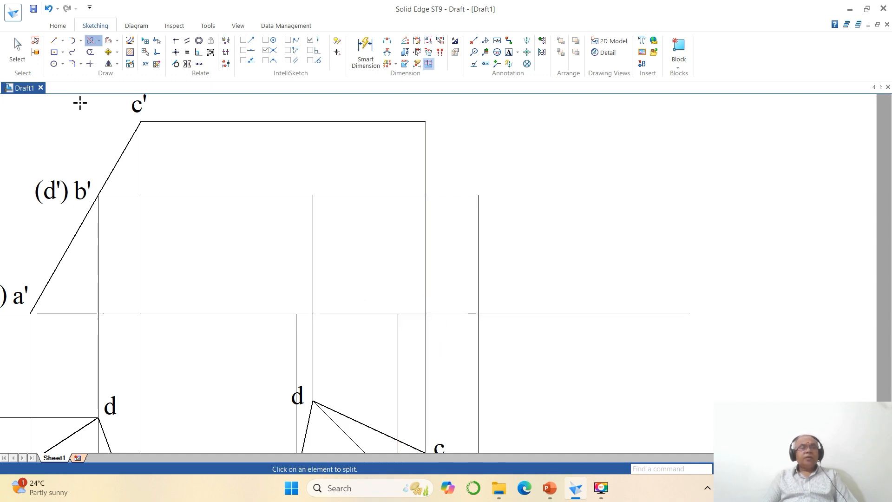
Step: Draw the final front view's edges from a' on the XY line through the projected points b', c' and d' to e'
{"action": "left_click", "coordinate": [54, 41]}
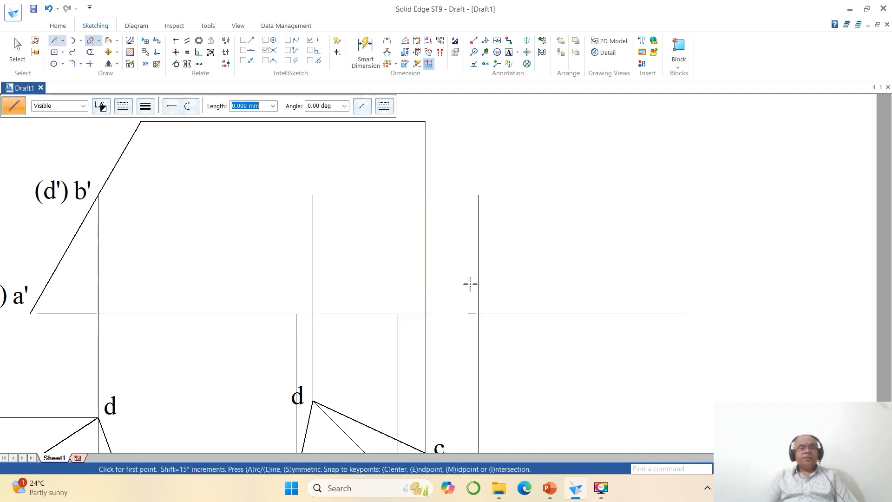
{"action": "left_click", "coordinate": [398, 314]}
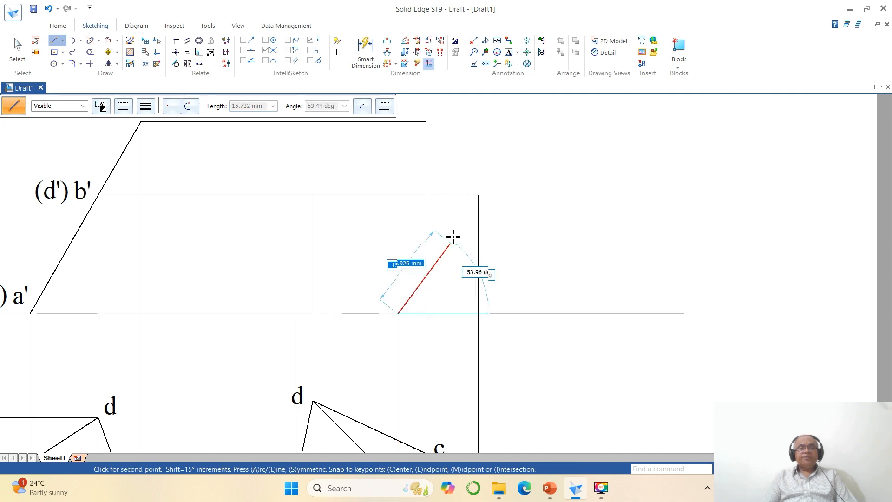
{"action": "left_click", "coordinate": [477, 195]}
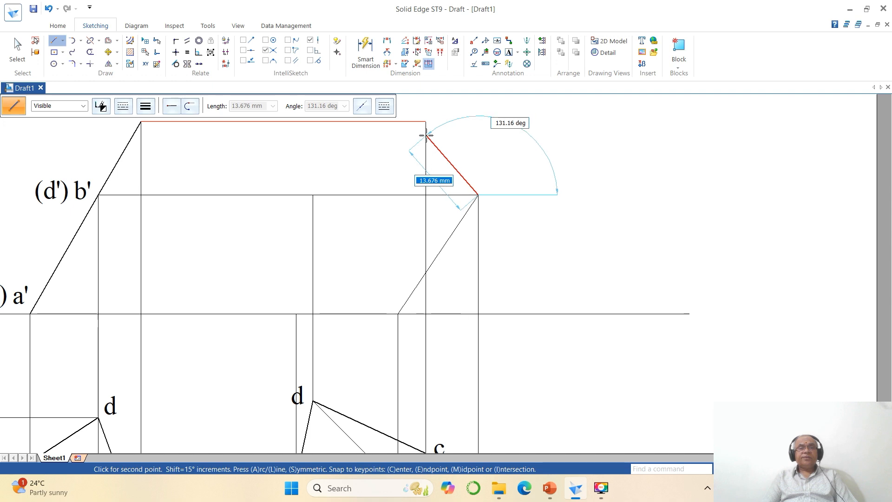
{"action": "left_click", "coordinate": [425, 122]}
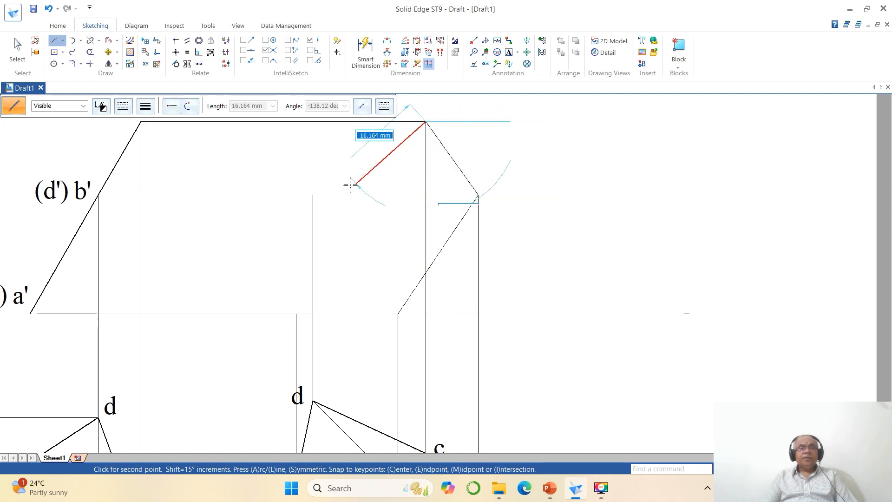
{"action": "left_click", "coordinate": [312, 195]}
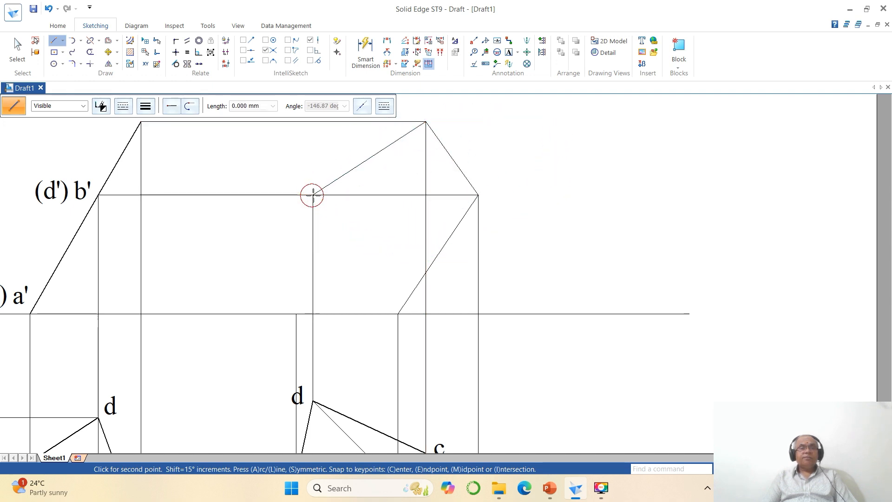
{"action": "left_click", "coordinate": [297, 312]}
{"action": "right_click", "coordinate": [557, 297]}
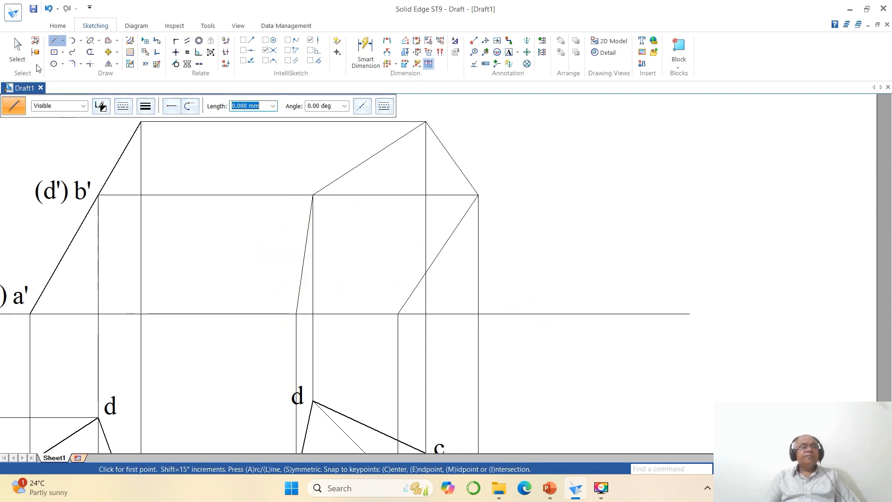
Step: Set the line width of the final front view's five edges to 0.50 mm
{"action": "left_click", "coordinate": [17, 46]}
{"action": "left_click", "coordinate": [340, 314]}
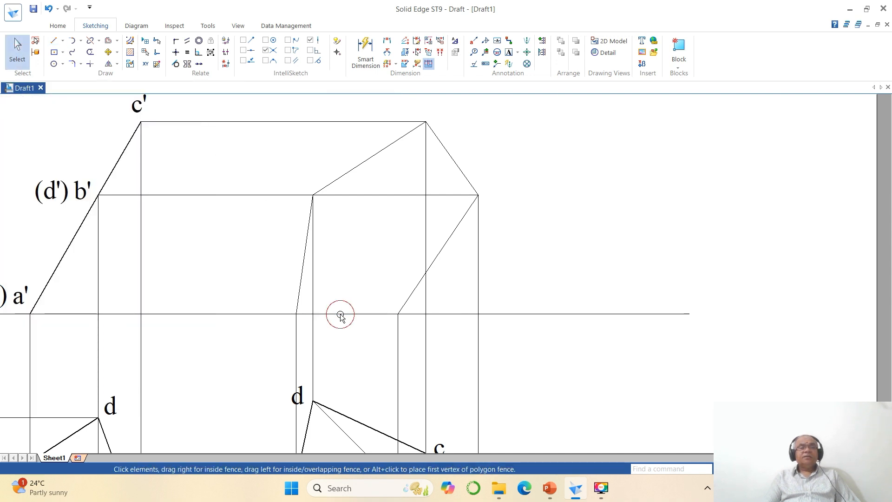
{"action": "left_click", "coordinate": [436, 261], "text": "ctrl"}
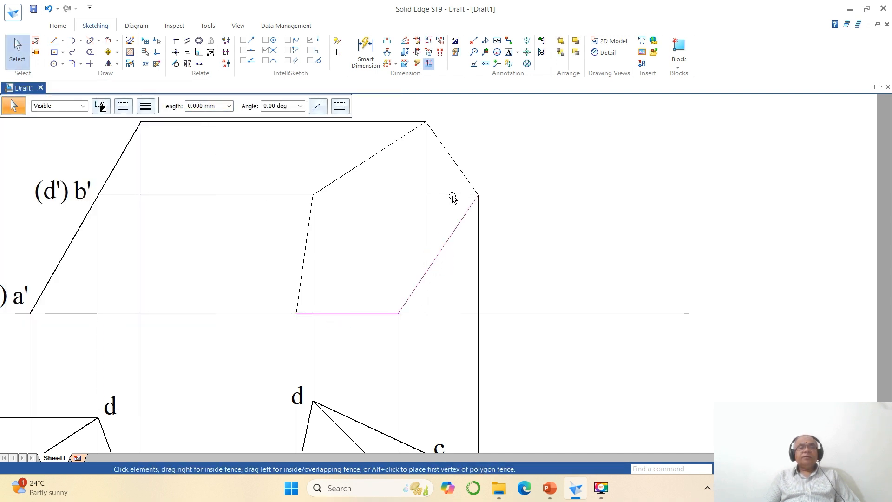
{"action": "left_click", "coordinate": [370, 161], "text": "ctrl"}
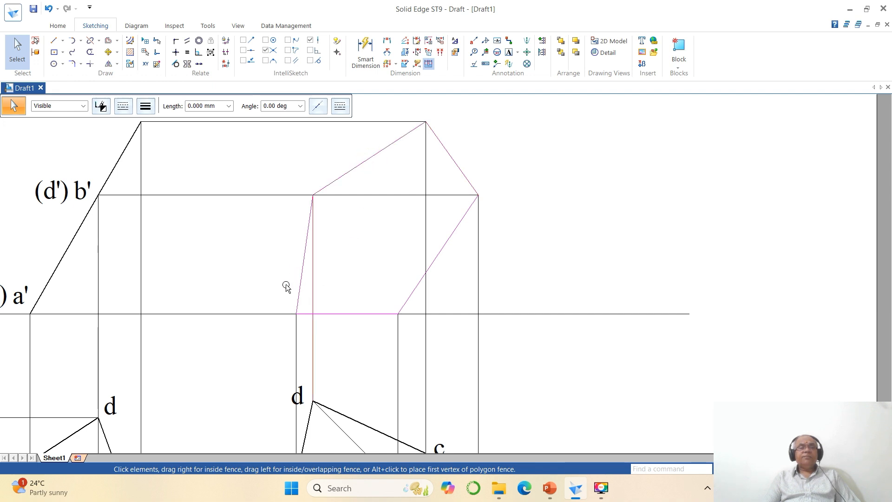
{"action": "left_click", "coordinate": [146, 110]}
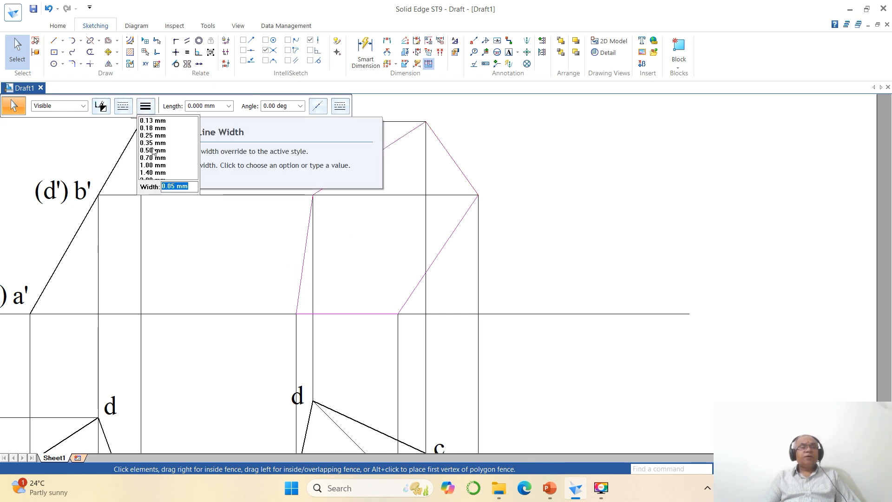
{"action": "left_click", "coordinate": [154, 150]}
{"action": "left_click", "coordinate": [586, 274]}
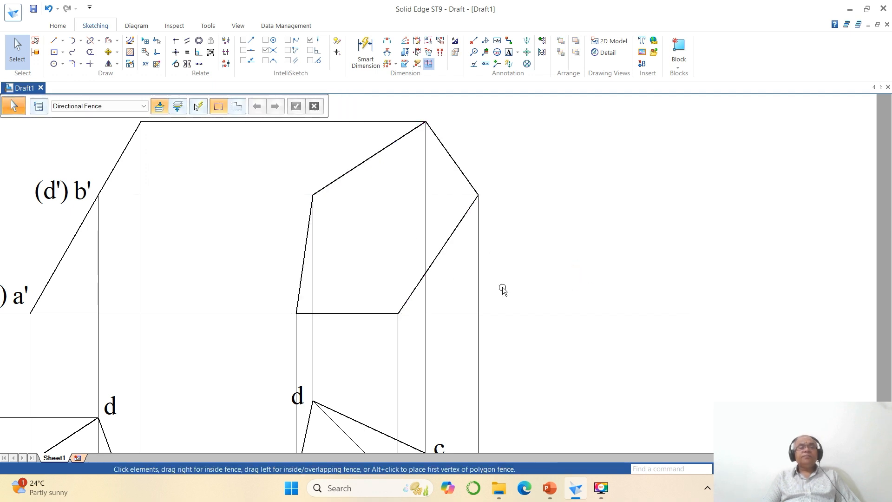
Step: Split the XY line beyond the final view's b projector and delete the excess outer segment
{"action": "left_click", "coordinate": [90, 41]}
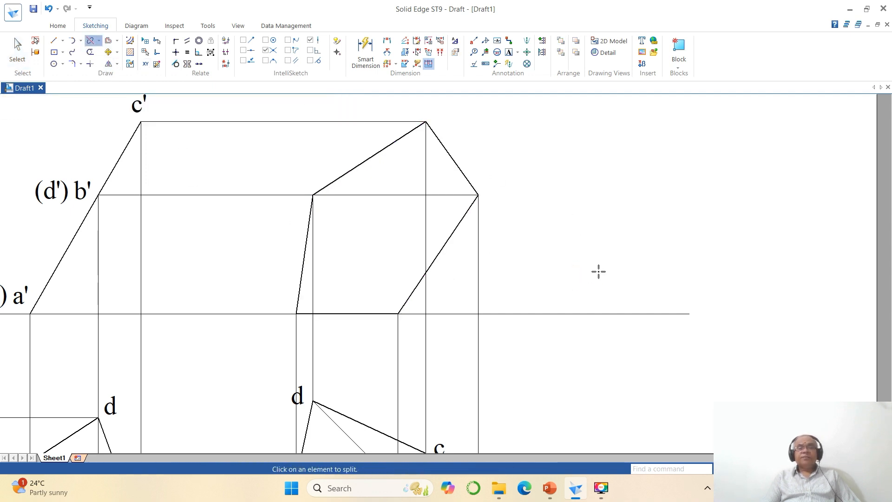
{"action": "left_click", "coordinate": [647, 316]}
{"action": "left_click", "coordinate": [555, 315]}
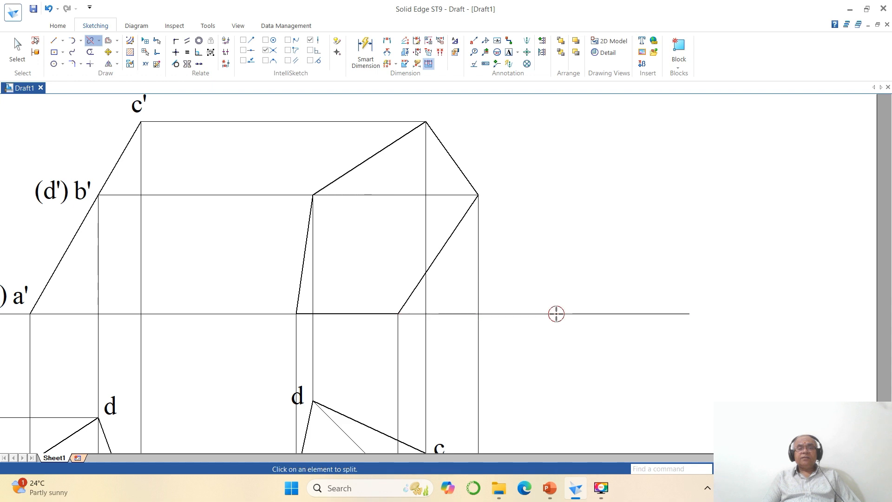
{"action": "left_click", "coordinate": [18, 57]}
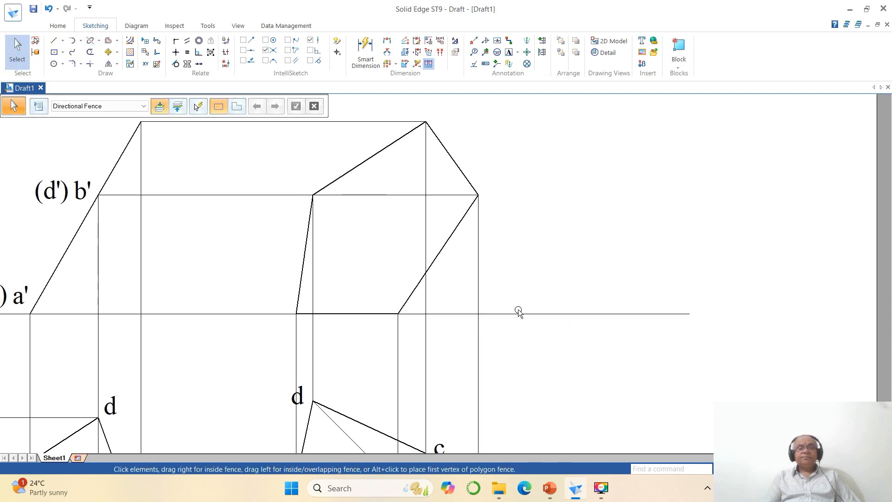
{"action": "left_click", "coordinate": [603, 314]}
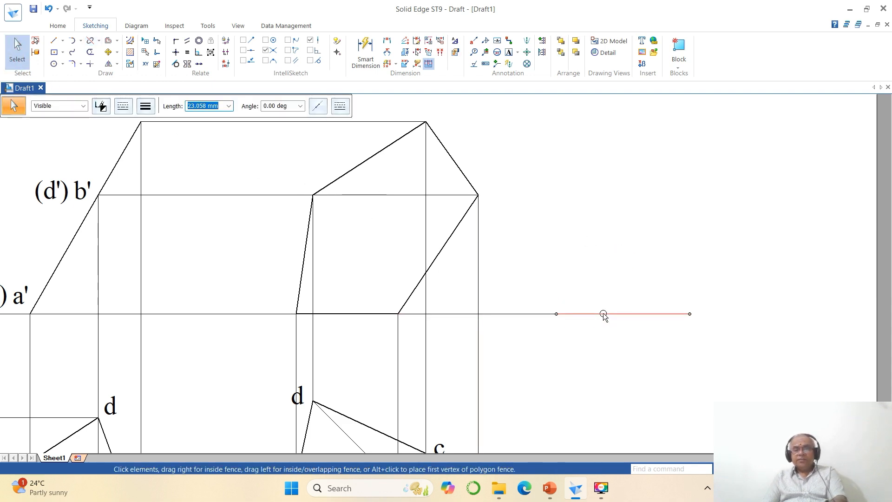
{"action": "key", "text": "Delete"}
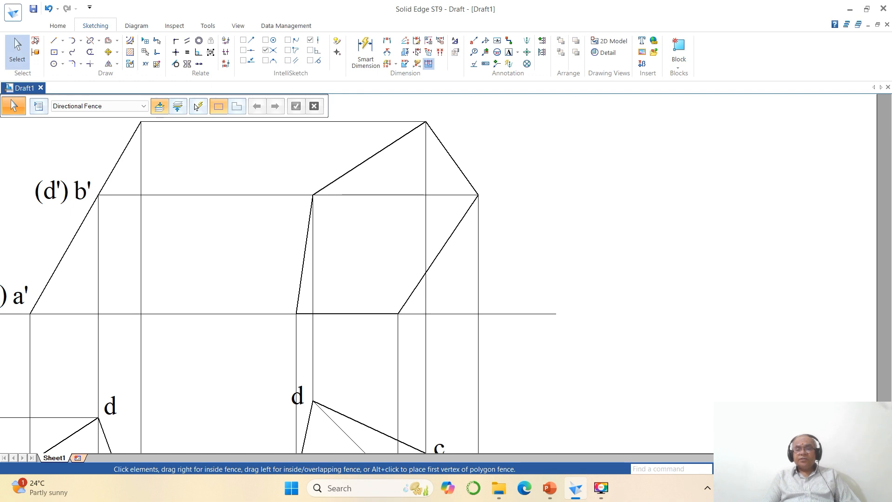
Step: Label the final front view's corners a', b', c', d' and e', and mark the end of the XY line Y
{"action": "left_click", "coordinate": [777, 468]}
{"action": "left_click", "coordinate": [754, 469]}
{"action": "left_click", "coordinate": [400, 165]}
{"action": "left_click", "coordinate": [662, 364]}
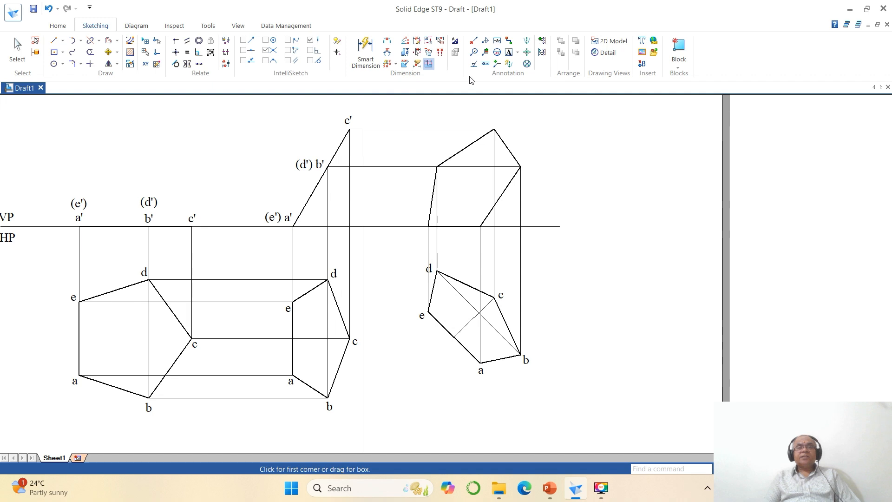
{"action": "left_click", "coordinate": [508, 52]}
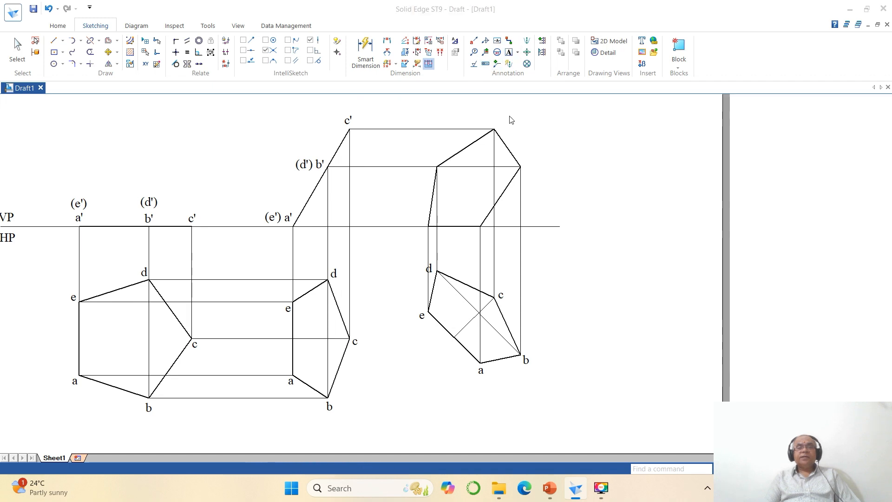
{"action": "left_click", "coordinate": [476, 220]}
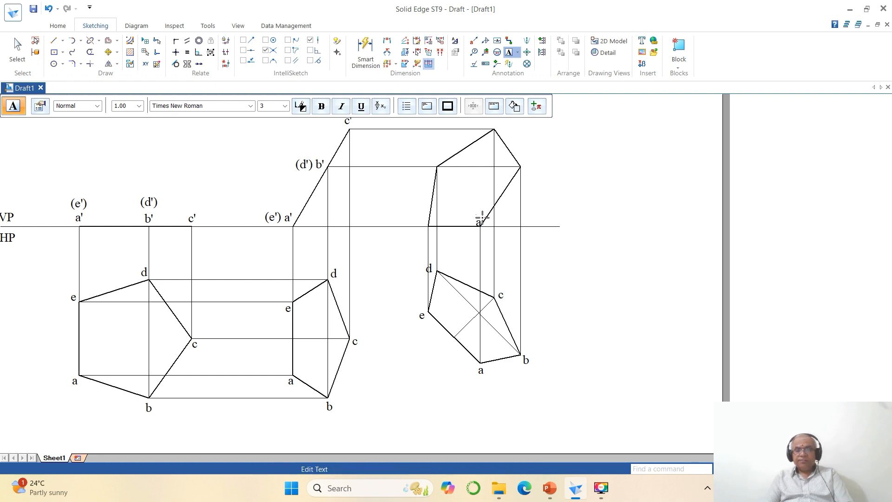
{"action": "left_click", "coordinate": [525, 168]}
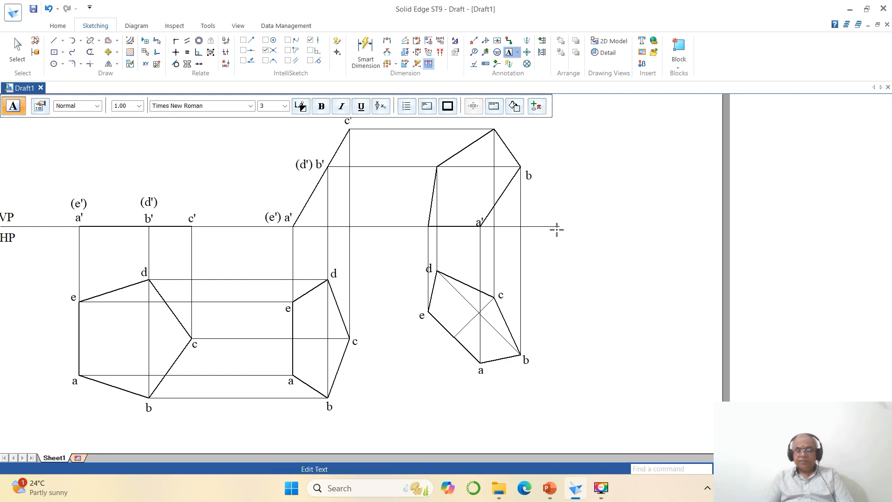
{"action": "left_click", "coordinate": [496, 126]}
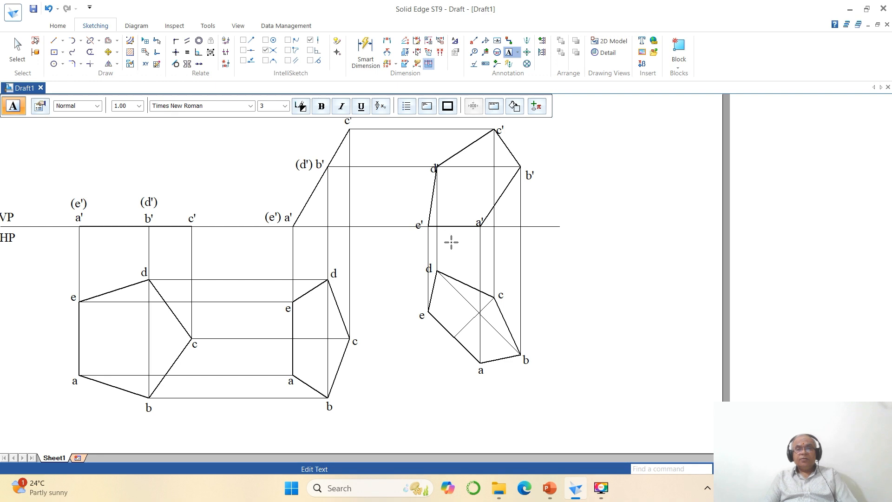
{"action": "left_click", "coordinate": [564, 225]}
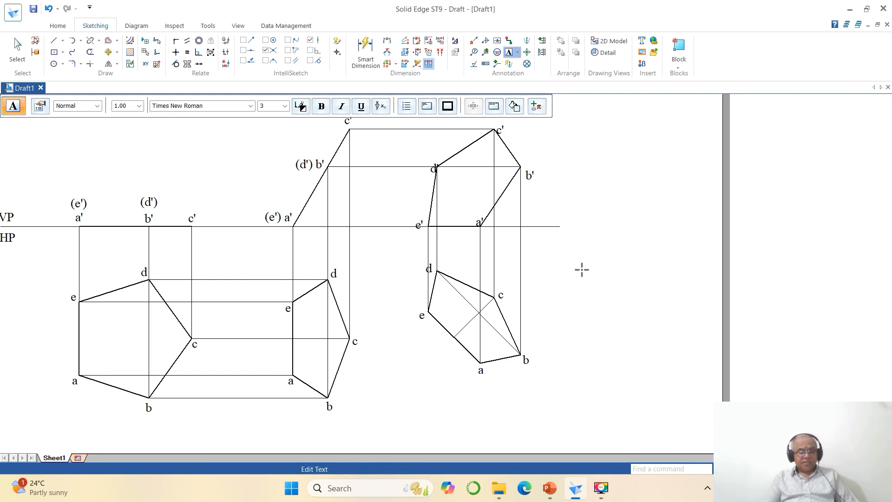
{"action": "left_click", "coordinate": [581, 269]}
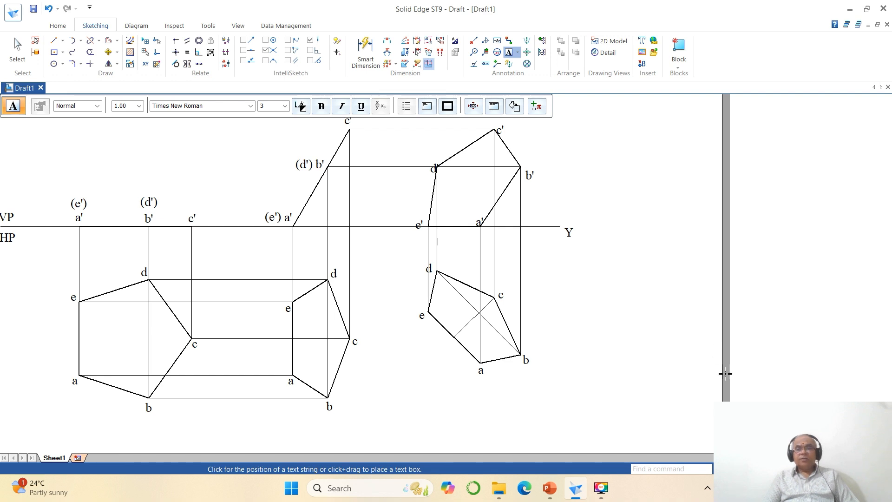
Step: Move the Y label directly against the end of the XY line
{"action": "left_click", "coordinate": [752, 469]}
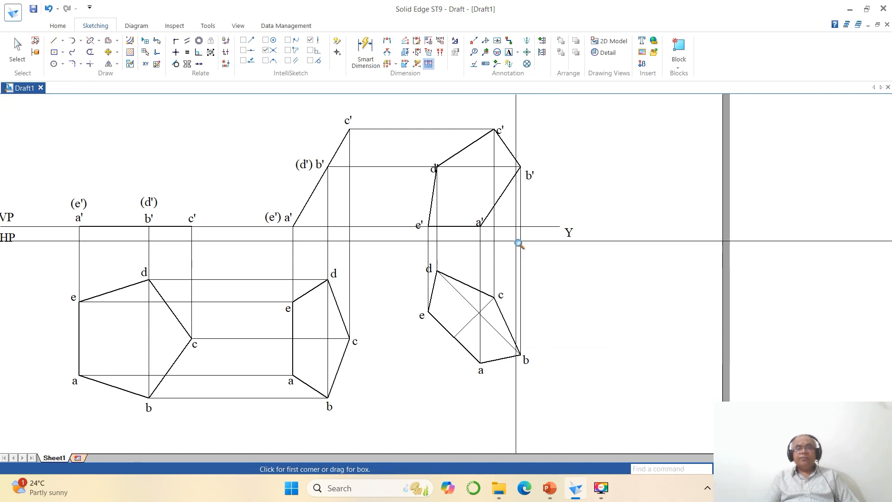
{"action": "left_click", "coordinate": [243, 103]}
{"action": "left_click", "coordinate": [720, 328]}
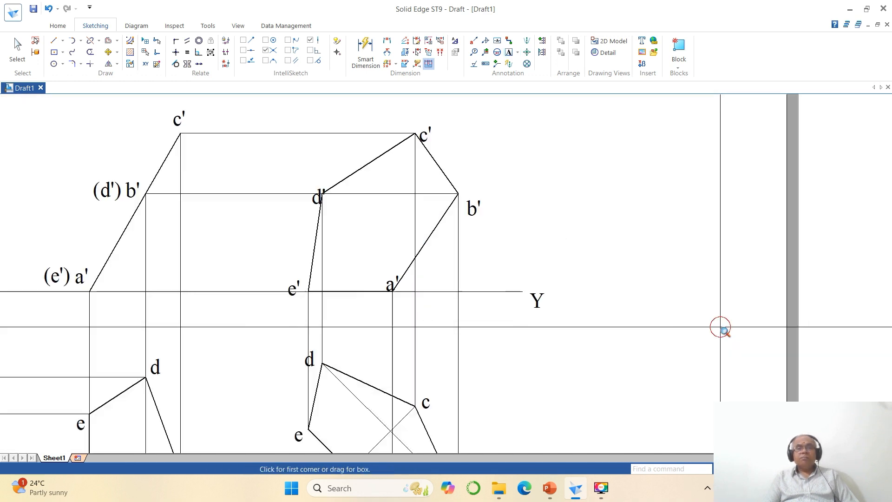
{"action": "left_click", "coordinate": [108, 52]}
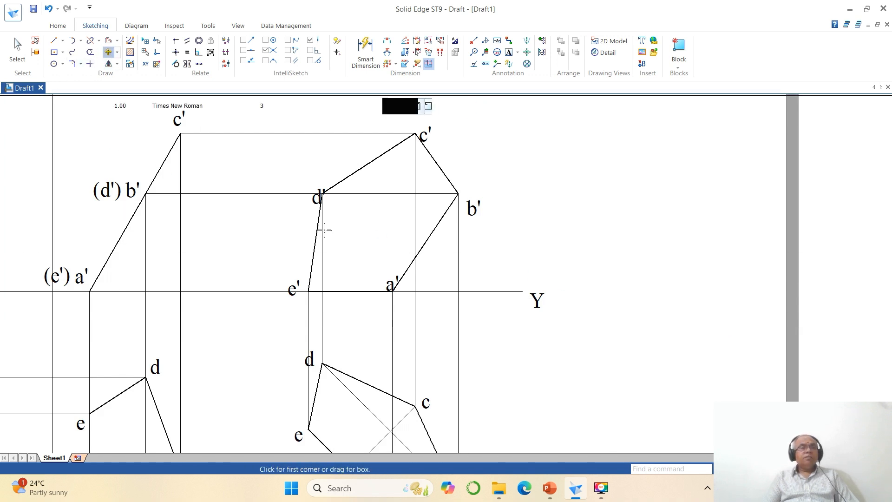
{"action": "left_click", "coordinate": [40, 106]}
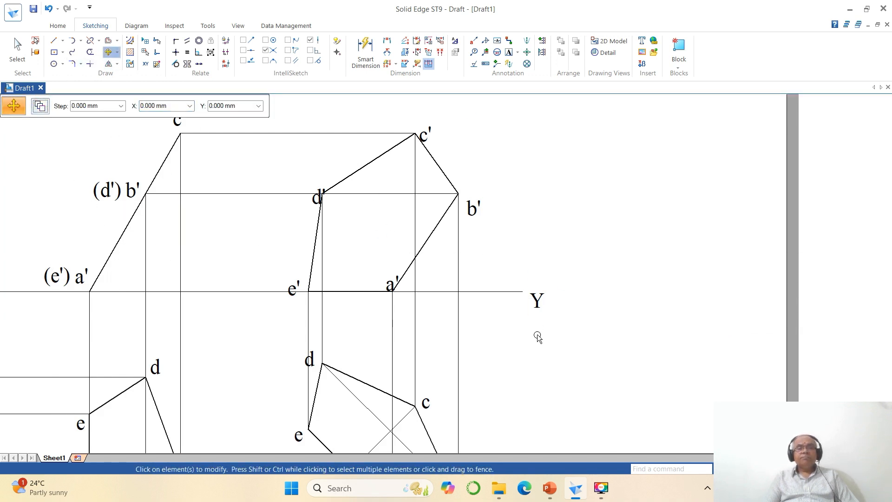
{"action": "left_click", "coordinate": [538, 307]}
{"action": "left_click", "coordinate": [594, 352]}
{"action": "left_click", "coordinate": [587, 341]}
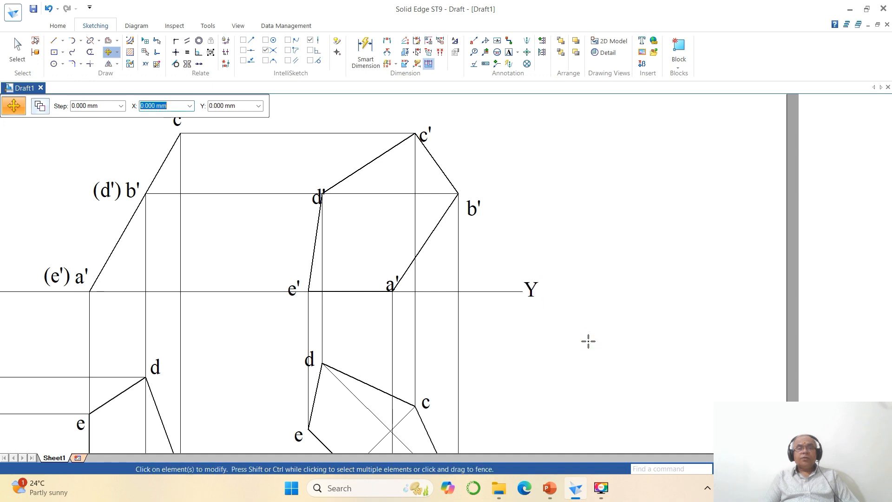
Step: Move the final front view's a' label below the XY line and its b' label right beside its corner
{"action": "left_click", "coordinate": [388, 293]}
{"action": "left_click", "coordinate": [398, 303]}
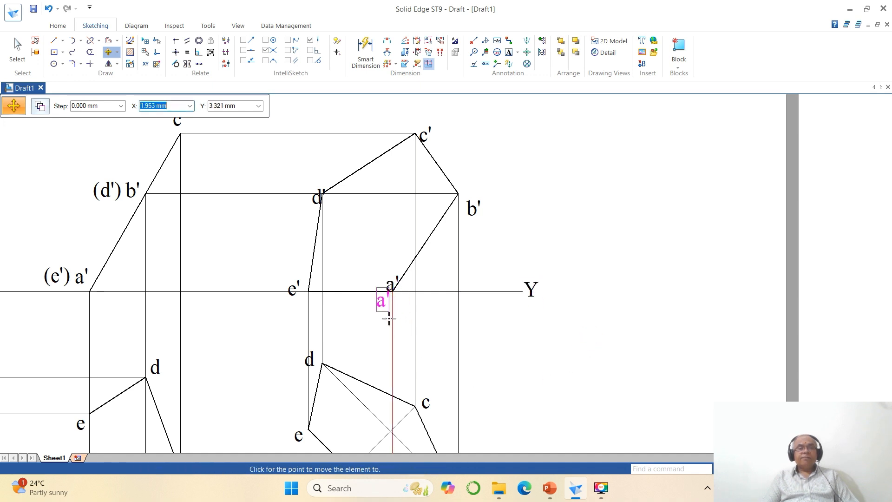
{"action": "left_click", "coordinate": [390, 320]}
{"action": "left_click", "coordinate": [479, 216]}
{"action": "left_click", "coordinate": [502, 250]}
{"action": "left_click", "coordinate": [496, 236]}
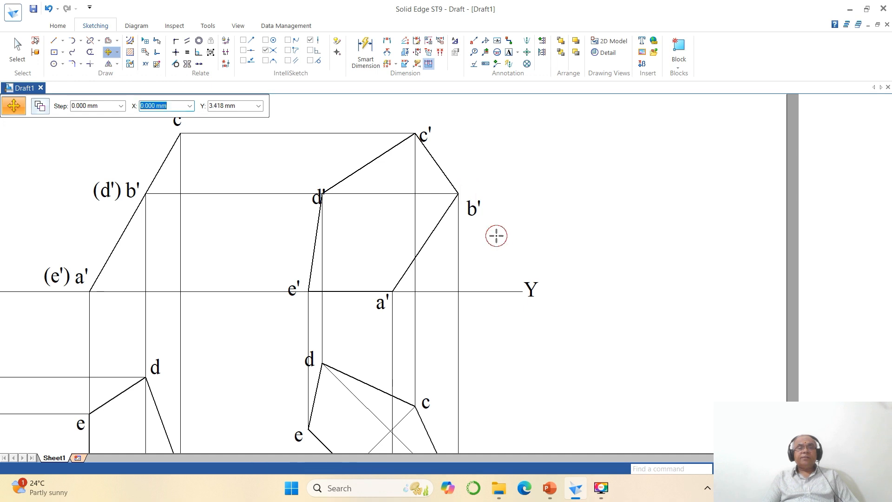
Step: Move the final front view's c' and d' labels above their corners and its e' label below the XY line
{"action": "left_click", "coordinate": [433, 138]}
{"action": "left_click", "coordinate": [484, 146]}
{"action": "left_click", "coordinate": [478, 132]}
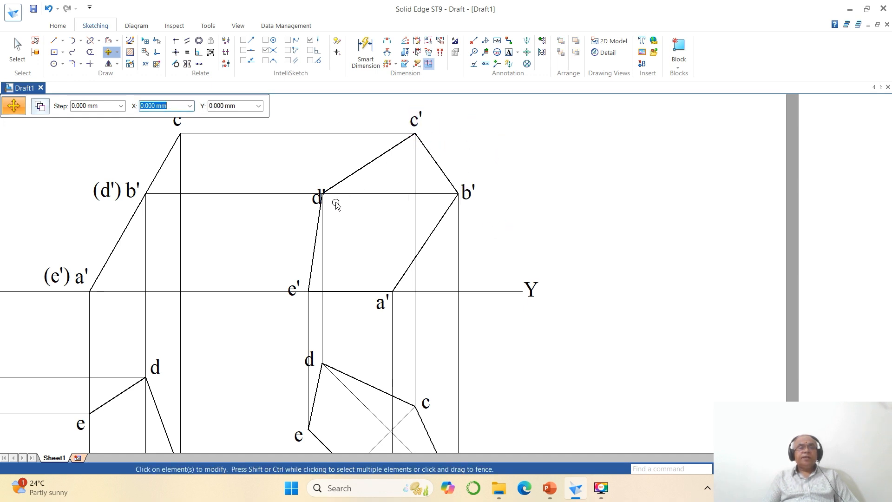
{"action": "left_click", "coordinate": [317, 207]}
{"action": "left_click", "coordinate": [362, 232]}
{"action": "left_click", "coordinate": [361, 217]}
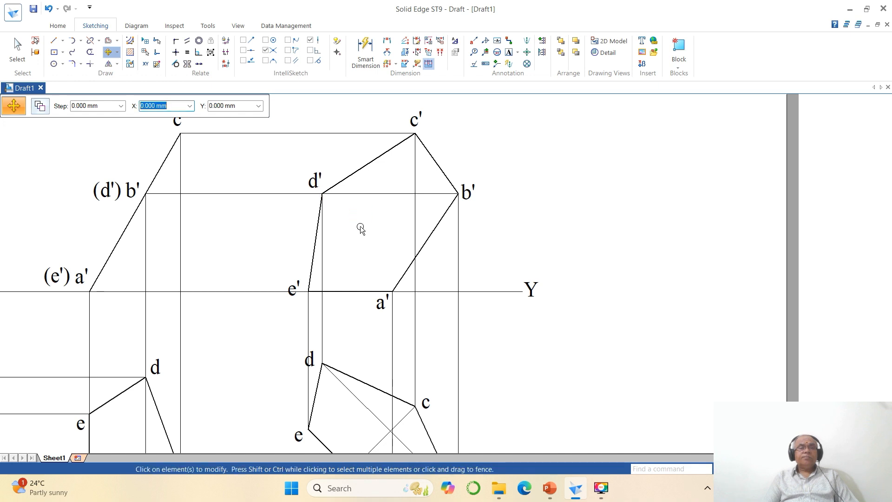
{"action": "left_click", "coordinate": [293, 290]}
{"action": "left_click", "coordinate": [286, 336]}
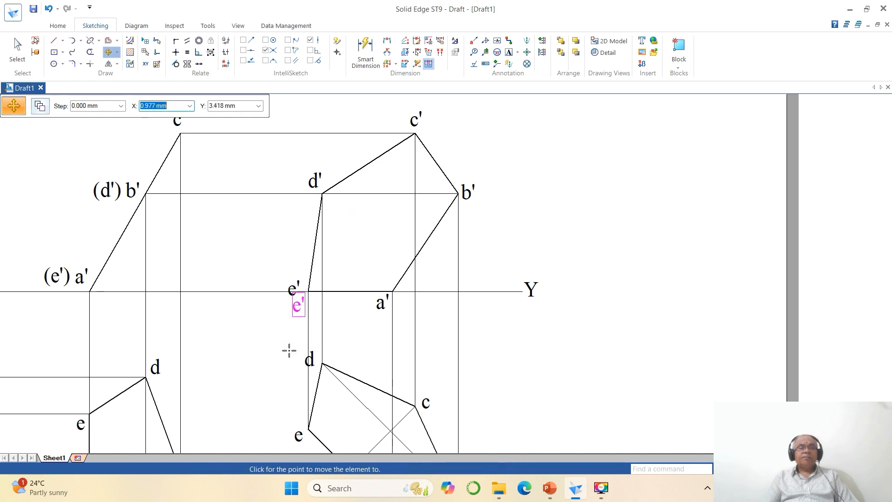
{"action": "left_click", "coordinate": [291, 351]}
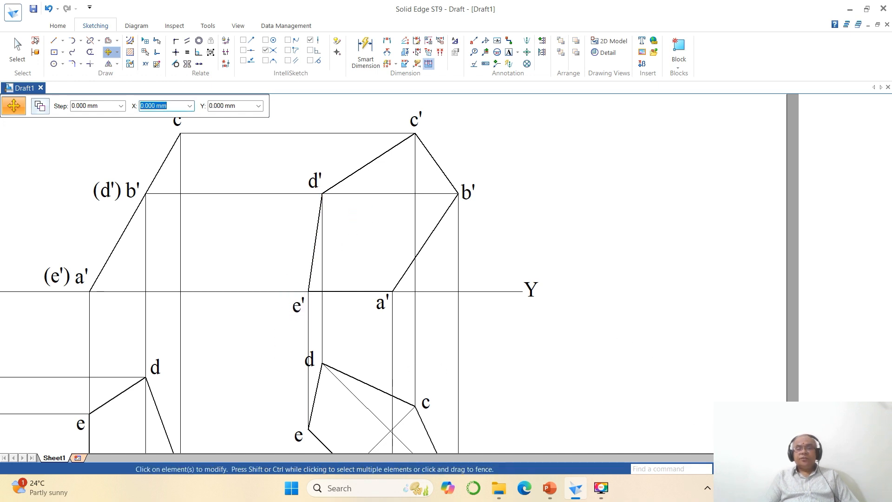
Step: Set the line width of the thin XY reference line segments between X and Y to 0.13 mm
{"action": "left_click", "coordinate": [774, 469]}
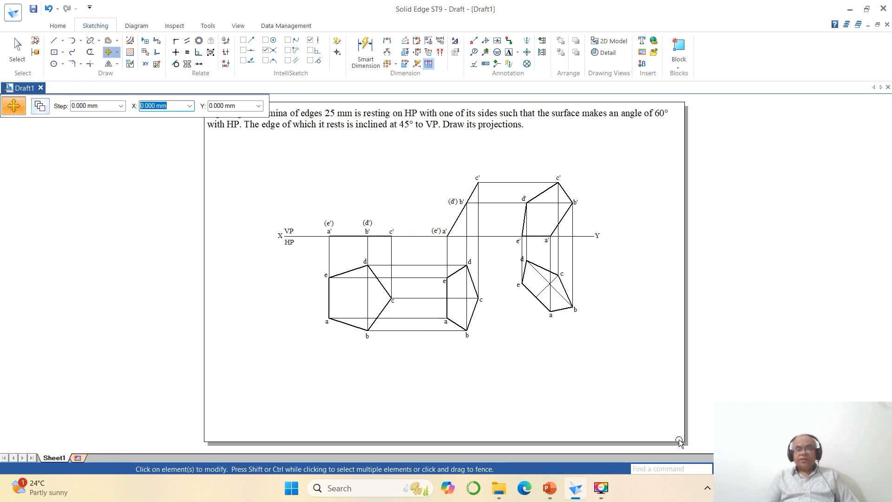
{"action": "left_click", "coordinate": [749, 469]}
{"action": "left_click", "coordinate": [244, 152]}
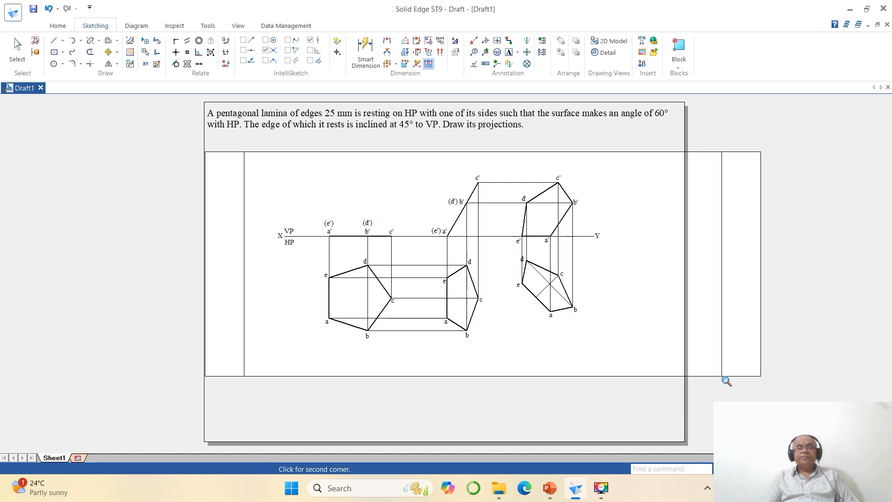
{"action": "left_click", "coordinate": [725, 378]}
{"action": "left_click", "coordinate": [20, 50]}
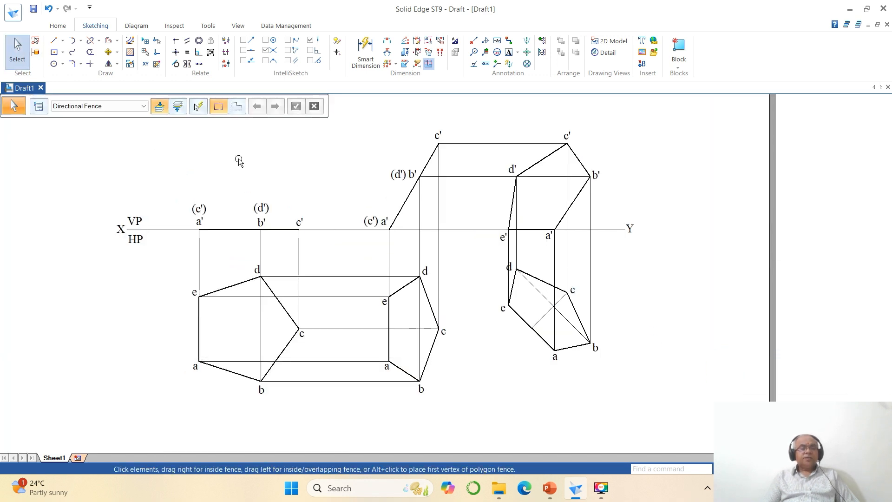
{"action": "left_click", "coordinate": [176, 234]}
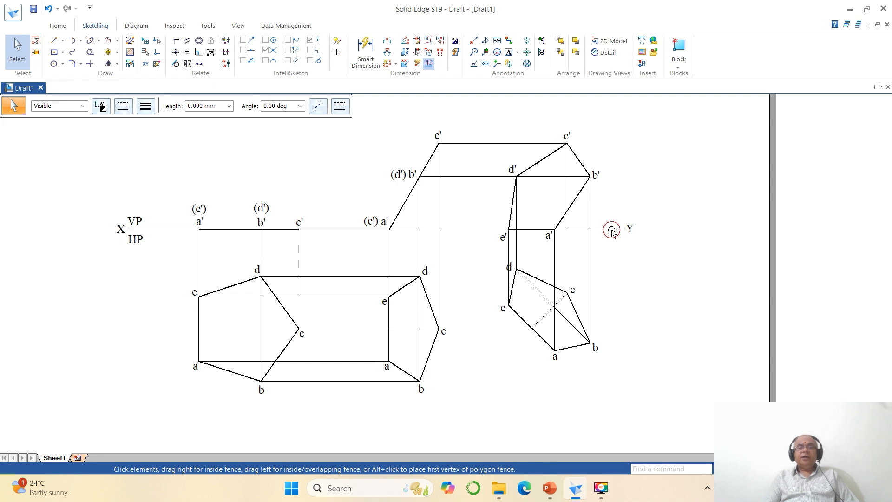
{"action": "left_click", "coordinate": [146, 109]}
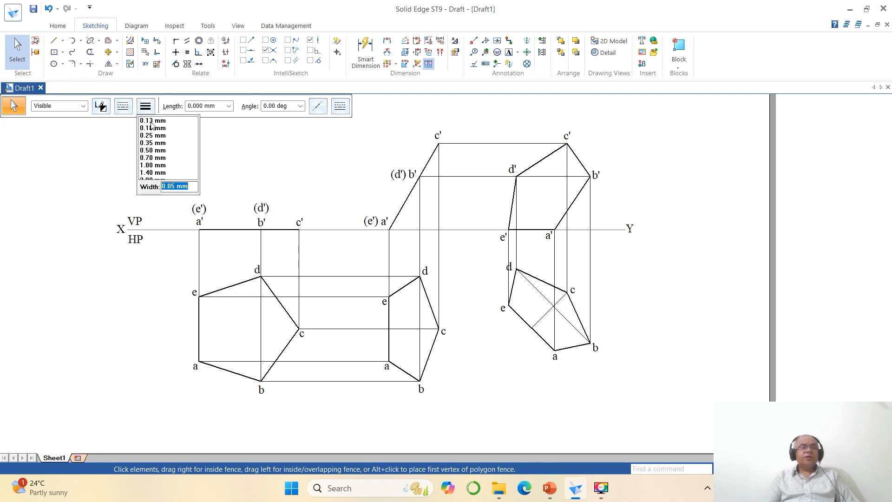
{"action": "left_click", "coordinate": [152, 121]}
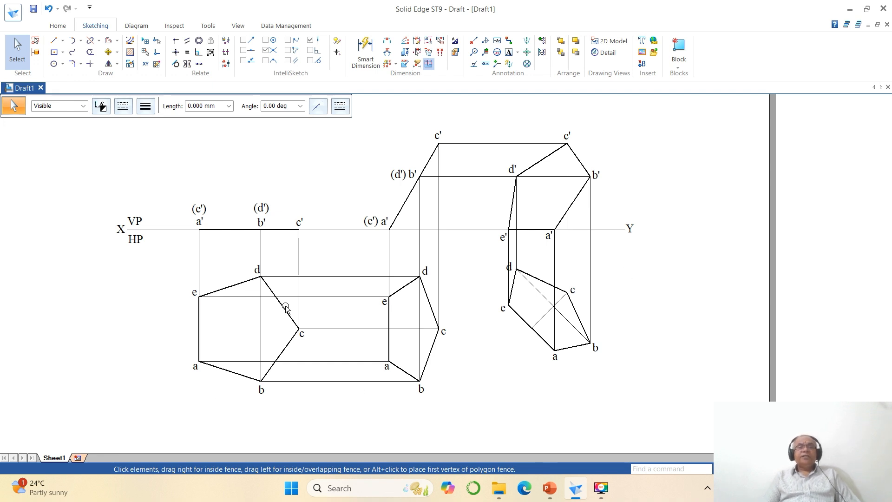
Step: Modify the ISO (mm) dimension style so the driving, driven, error and connector colours are all Black
{"action": "left_click", "coordinate": [455, 41]}
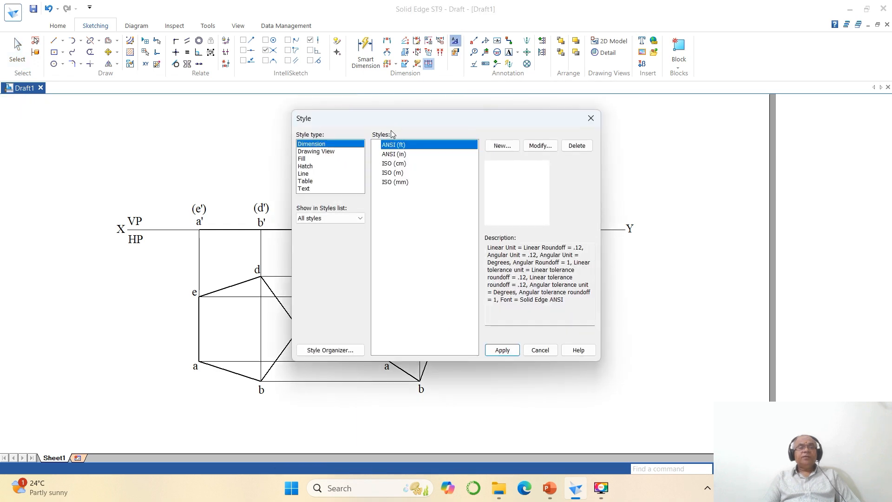
{"action": "left_click", "coordinate": [396, 183]}
{"action": "left_click", "coordinate": [546, 146]}
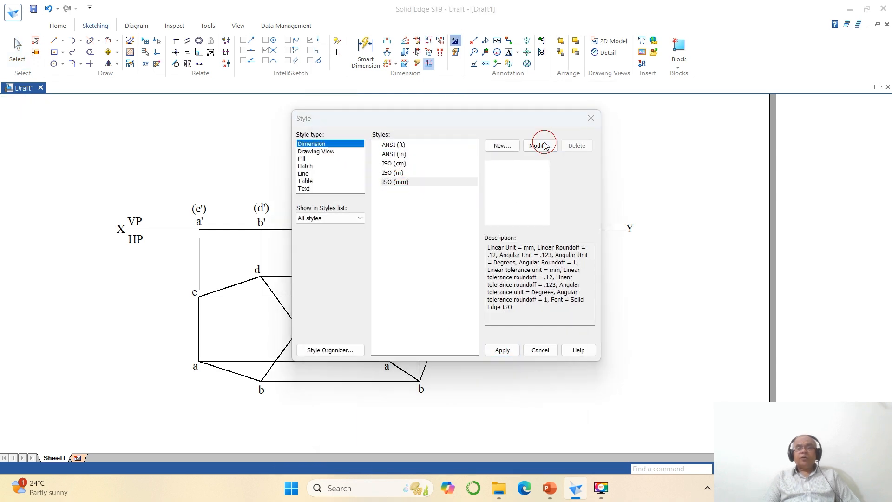
{"action": "left_click", "coordinate": [370, 88]}
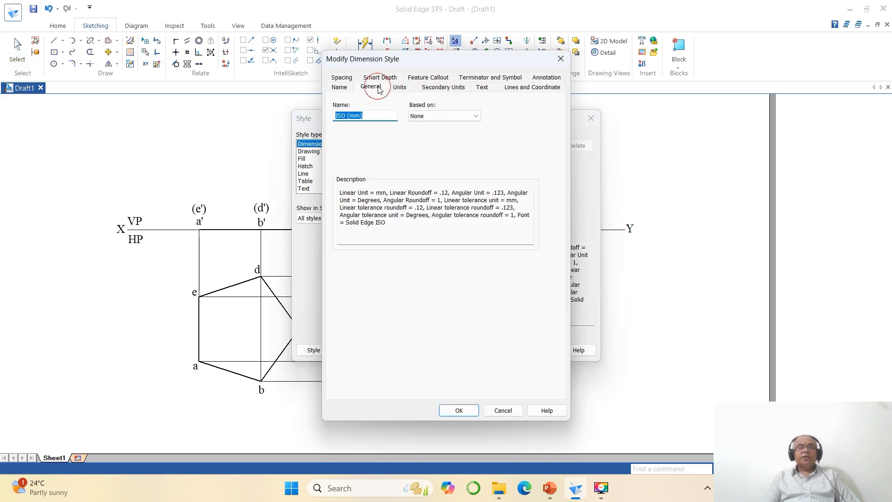
{"action": "left_click", "coordinate": [418, 114]}
{"action": "left_click", "coordinate": [419, 129]}
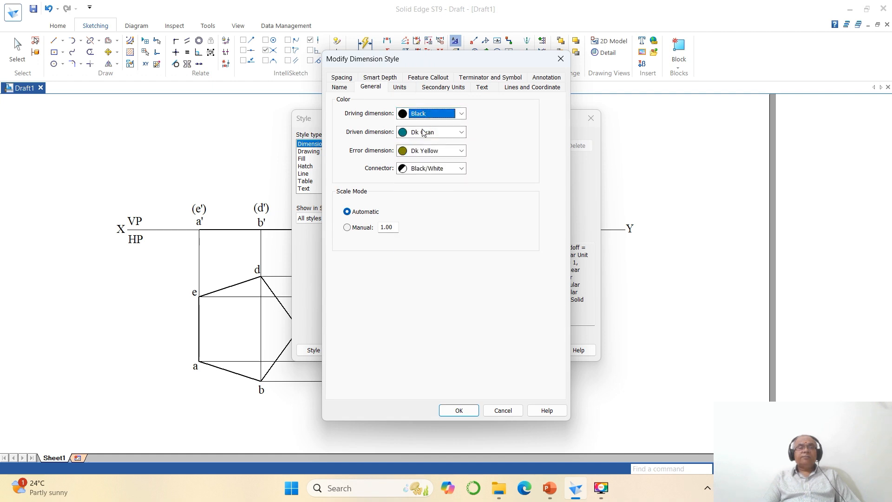
{"action": "left_click", "coordinate": [424, 133]}
{"action": "left_click", "coordinate": [425, 144]}
{"action": "left_click", "coordinate": [424, 151]}
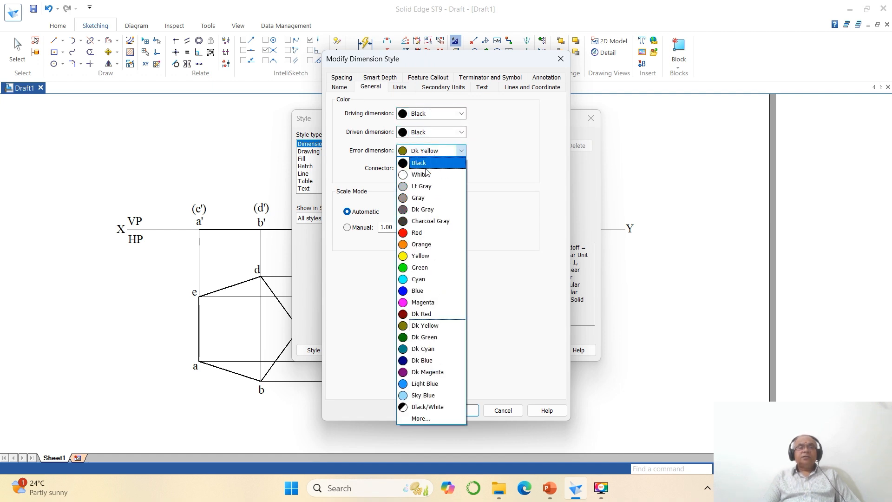
{"action": "left_click", "coordinate": [423, 162]}
{"action": "left_click", "coordinate": [426, 169]}
{"action": "left_click", "coordinate": [425, 180]}
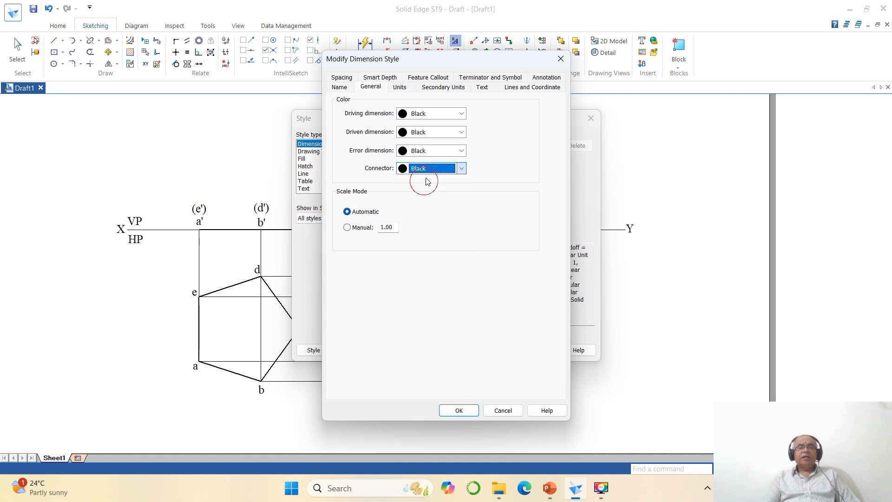
Step: Set the dimension style's text font to Times New Roman with a font size of 3
{"action": "left_click", "coordinate": [482, 88]}
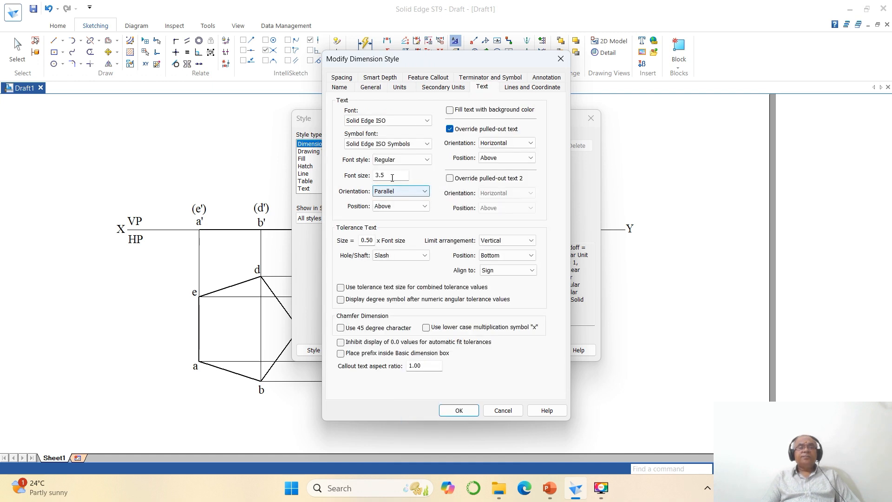
{"action": "left_click", "coordinate": [427, 122]}
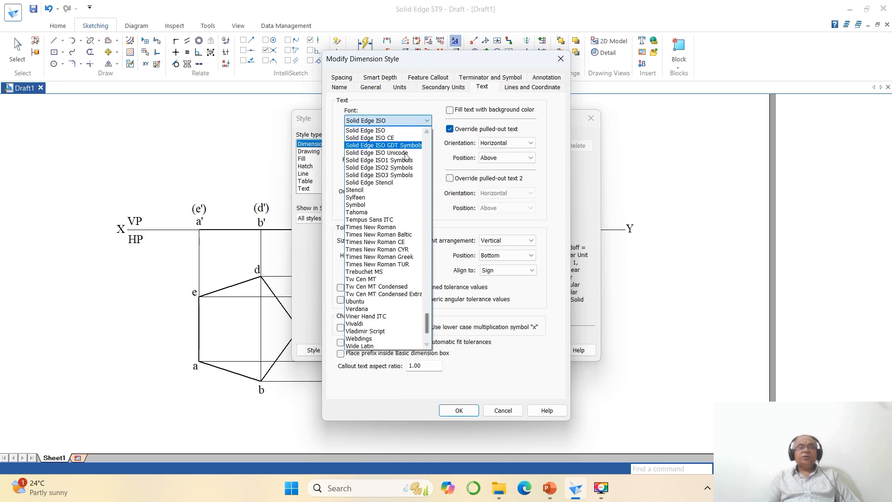
{"action": "left_click", "coordinate": [381, 231]}
{"action": "left_click_drag", "start_coordinate": [393, 176], "coordinate": [340, 176]}
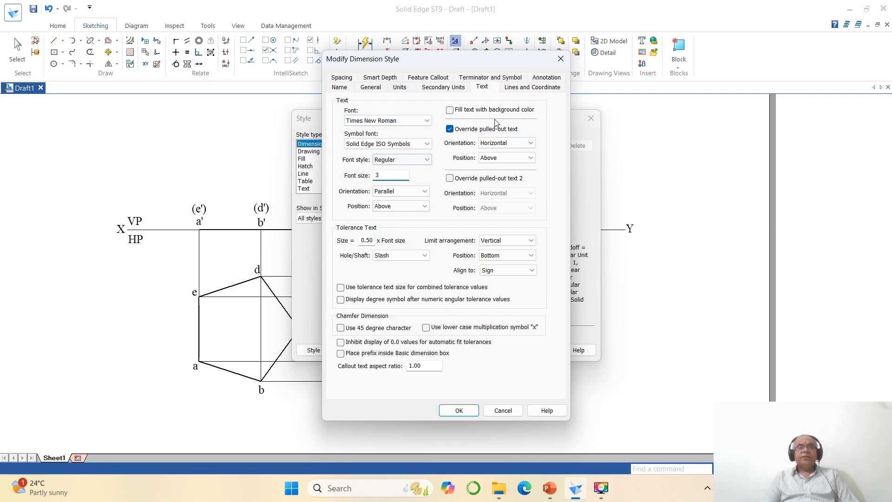
Step: Set the style's dimension line width to .1 and apply the modified ISO (mm) style
{"action": "left_click", "coordinate": [525, 87]}
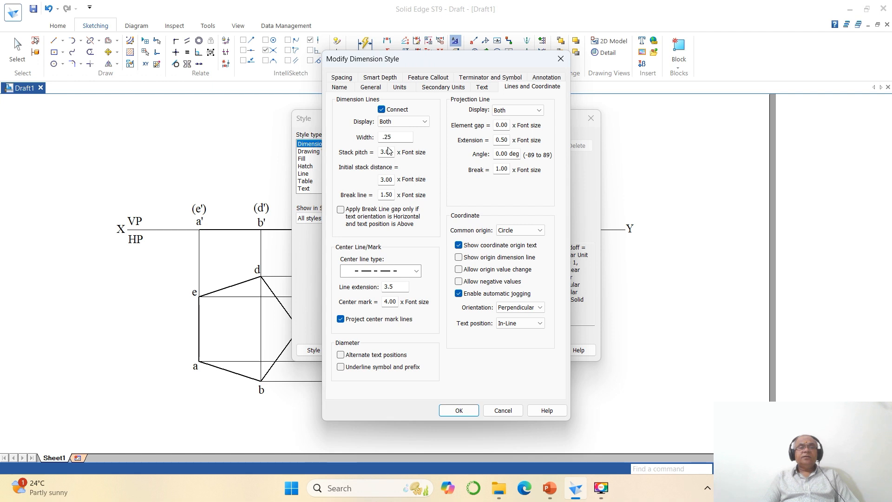
{"action": "left_click_drag", "start_coordinate": [396, 137], "coordinate": [352, 140]}
{"action": "type", "text": ".1"}
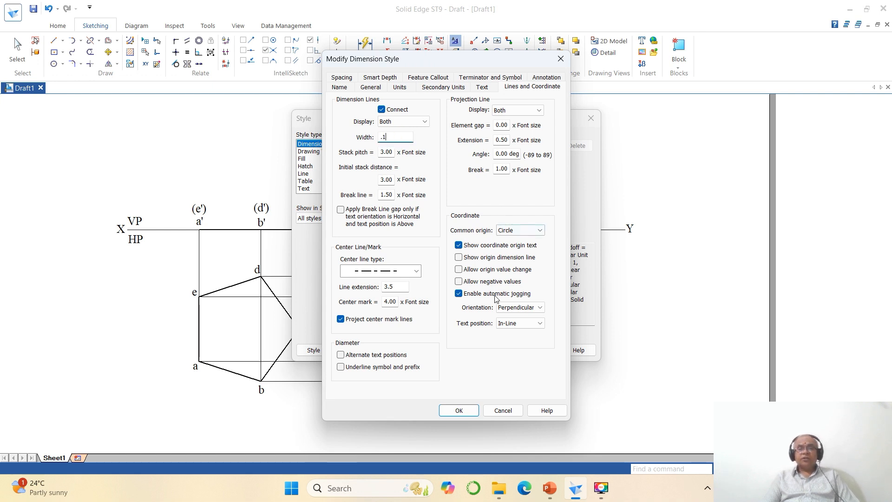
{"action": "left_click", "coordinate": [466, 408]}
{"action": "left_click", "coordinate": [502, 350]}
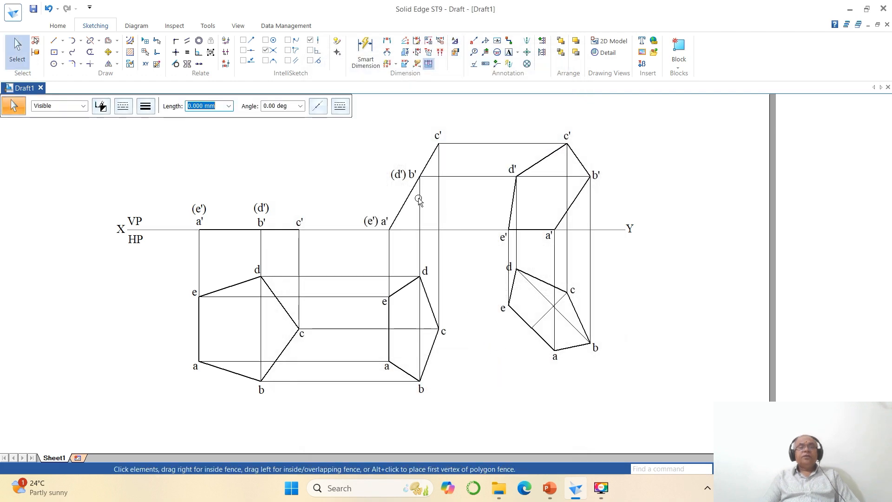
Step: Dimension the length of edge ae in the first top view, placing the dimension outside the pentagon beside that edge
{"action": "left_click", "coordinate": [387, 40]}
{"action": "left_click", "coordinate": [199, 323]}
{"action": "left_click", "coordinate": [199, 331]}
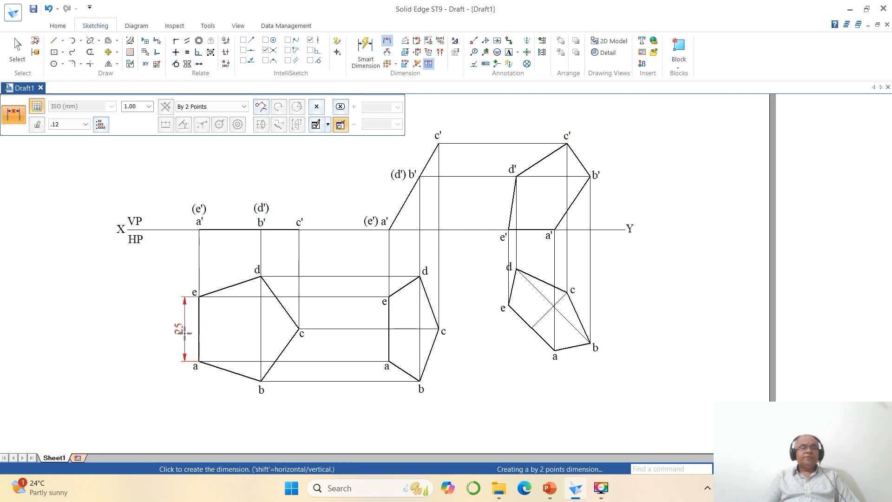
{"action": "left_click", "coordinate": [184, 331]}
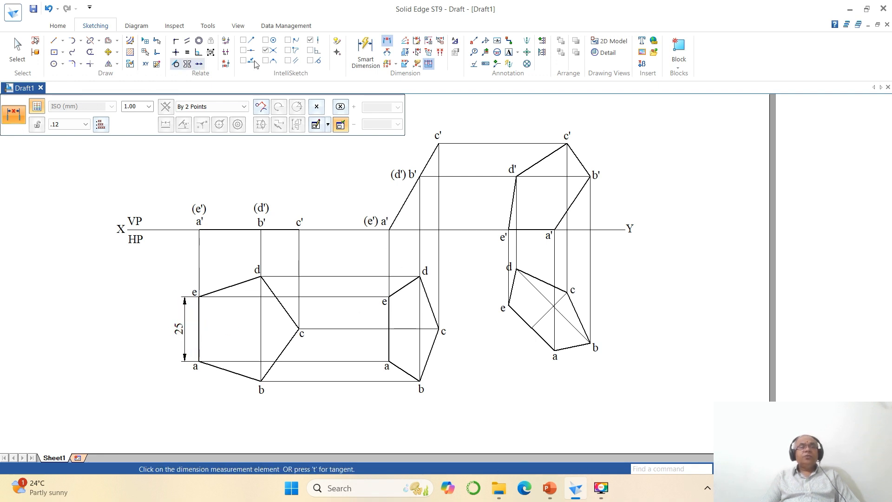
Step: Dimension the angle between the inclined front view line and the XY line at a'
{"action": "left_click", "coordinate": [387, 52]}
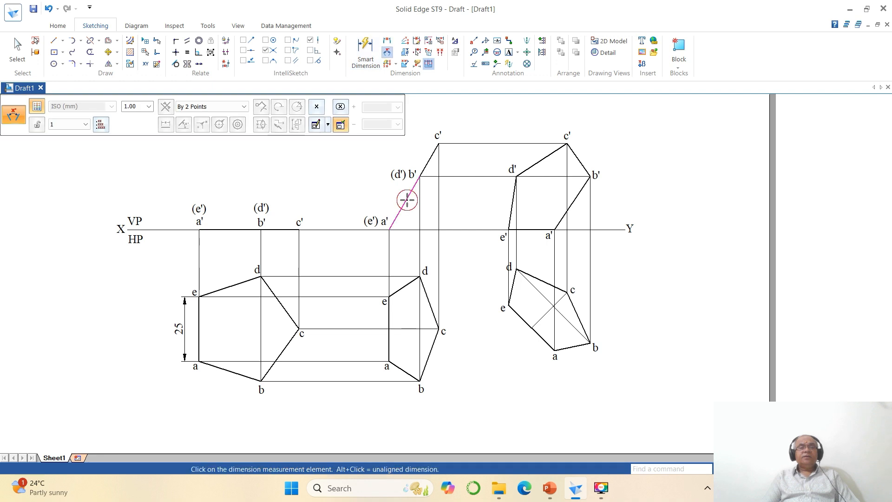
{"action": "left_click", "coordinate": [405, 228]}
{"action": "left_click", "coordinate": [414, 207]}
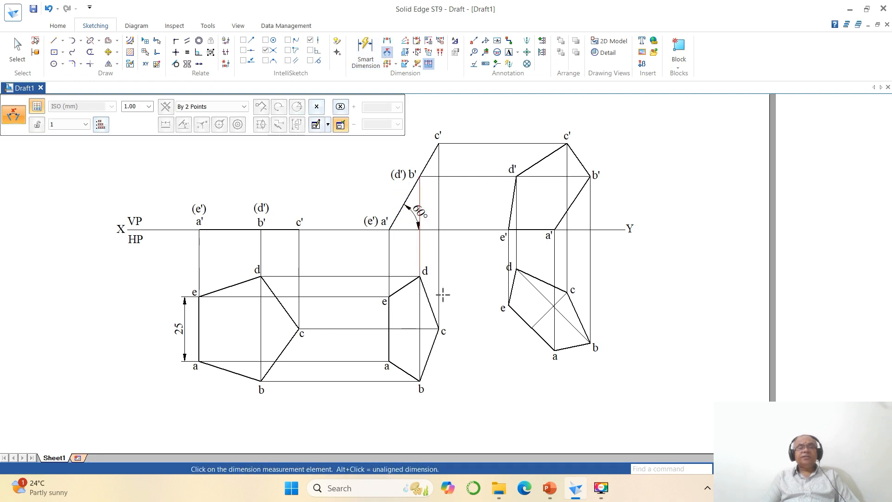
Step: Dimension the angle between edge ea of the final top view and the XY line, placing it just below XY
{"action": "left_click", "coordinate": [519, 315]}
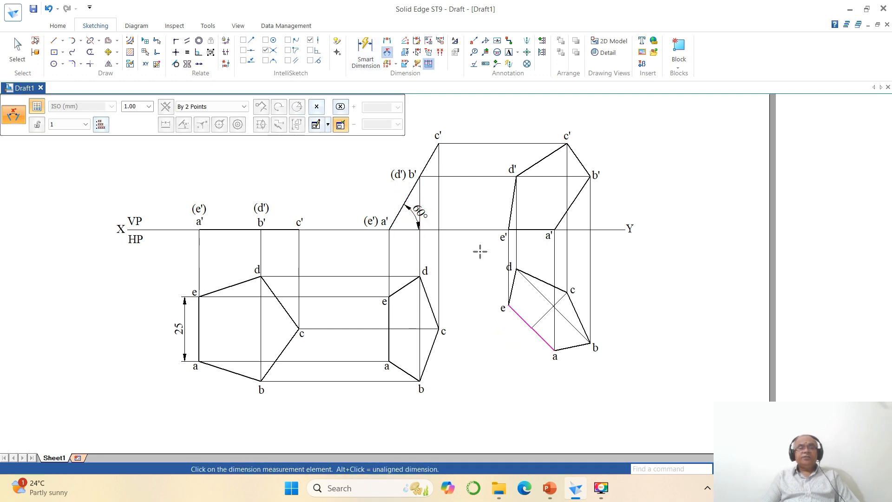
{"action": "left_click", "coordinate": [482, 229]}
{"action": "left_click", "coordinate": [473, 243]}
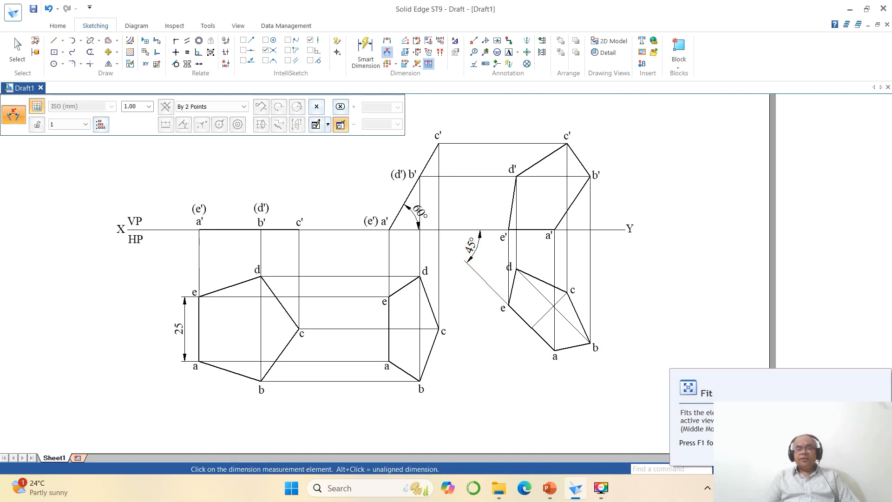
Step: Review the dimensioned projections together with the problem statement, up close and on the full sheet
{"action": "left_click", "coordinate": [762, 469]}
{"action": "left_click", "coordinate": [739, 469]}
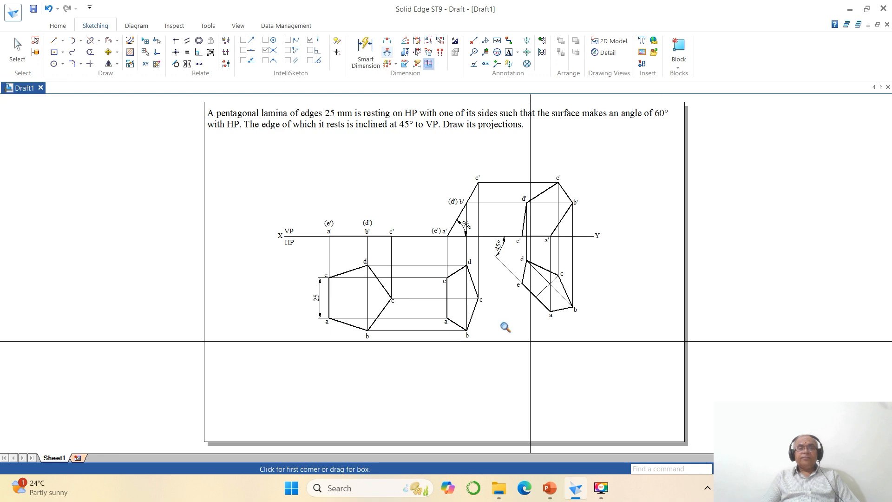
{"action": "left_click", "coordinate": [202, 105]}
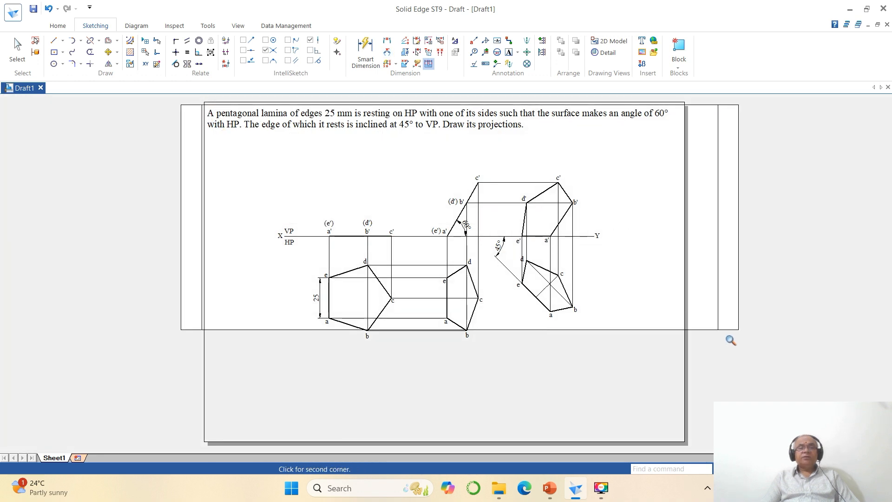
{"action": "left_click", "coordinate": [772, 364]}
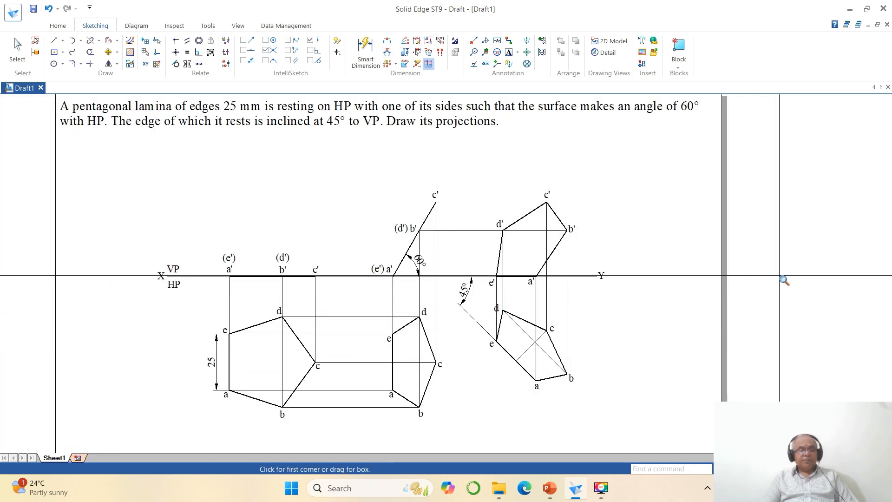
{"action": "right_click", "coordinate": [781, 277]}
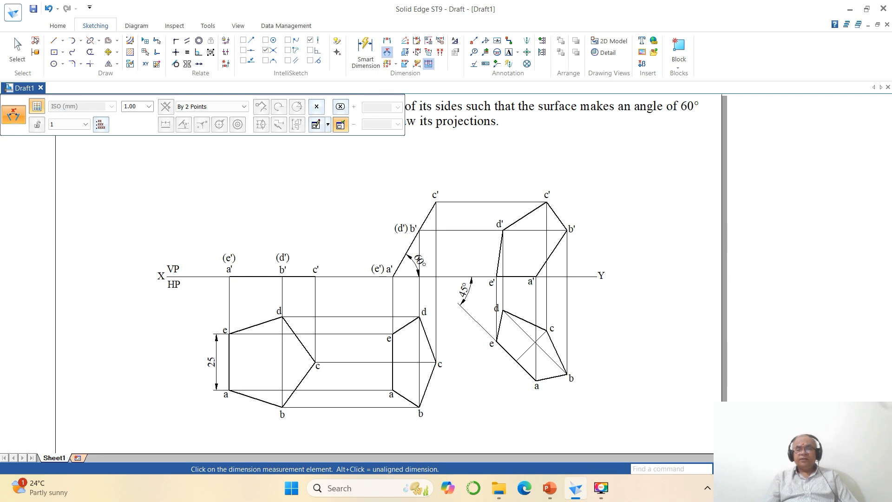
{"action": "key", "text": "ctrl+shift+f"}
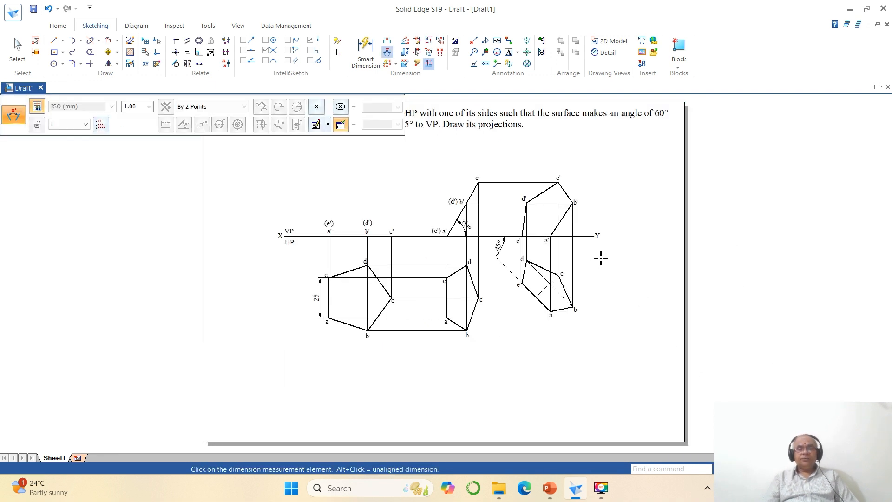